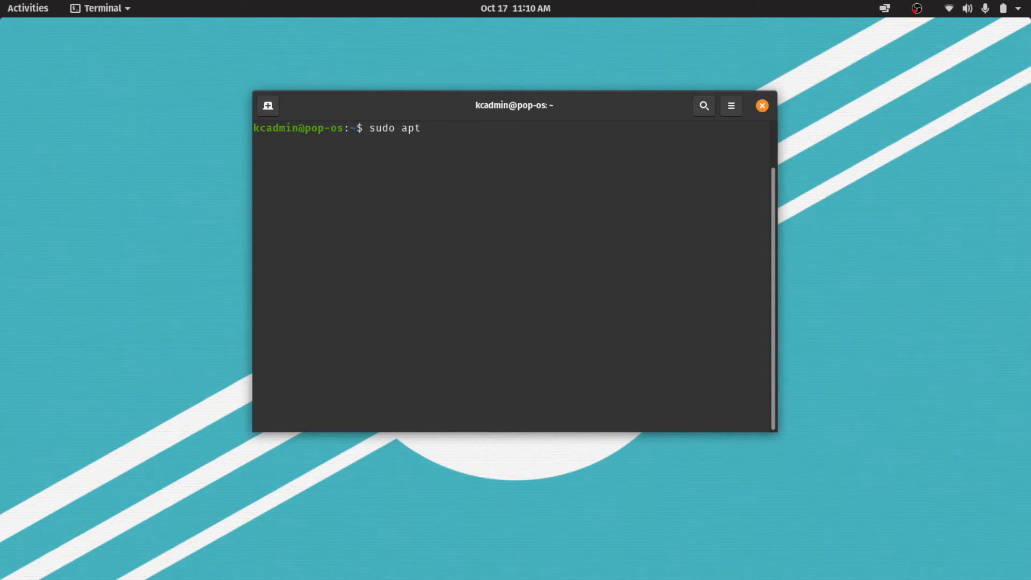
Run sudo apt update to refresh the package lists, authenticating with the account password.
text(update)
key(Return)
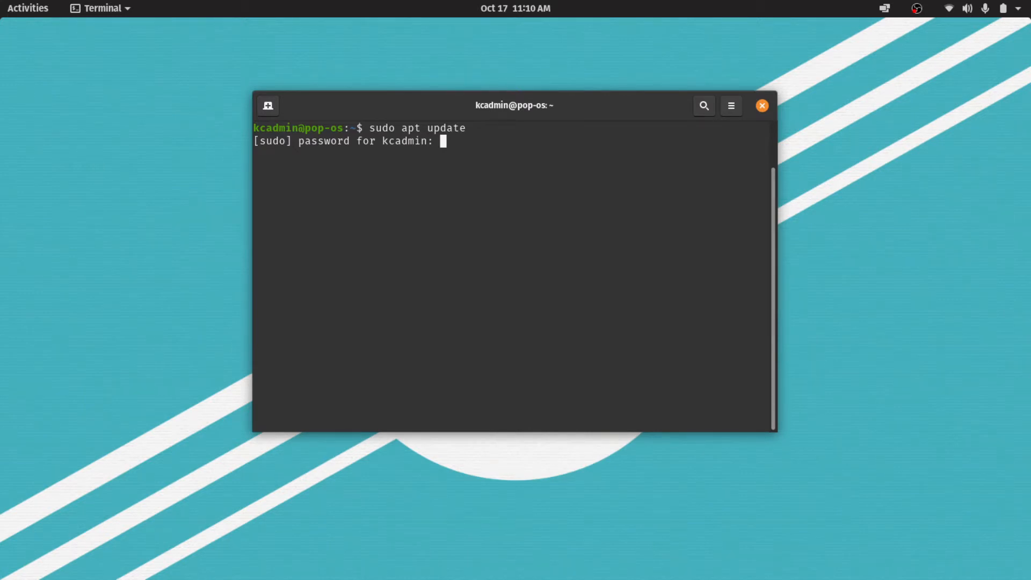
key(Return)
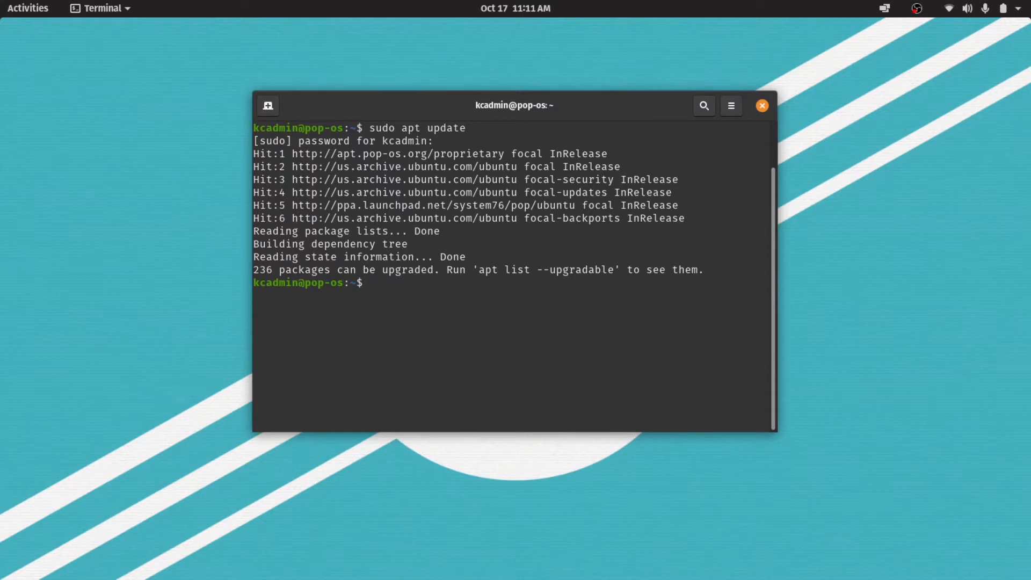
Run sudo apt upgrade and accept the installation of the available package upgrades.
key(Up)
key(BackSpace)
key(BackSpace)
key(BackSpace)
key(BackSpace)
text(grade)
key(Return)
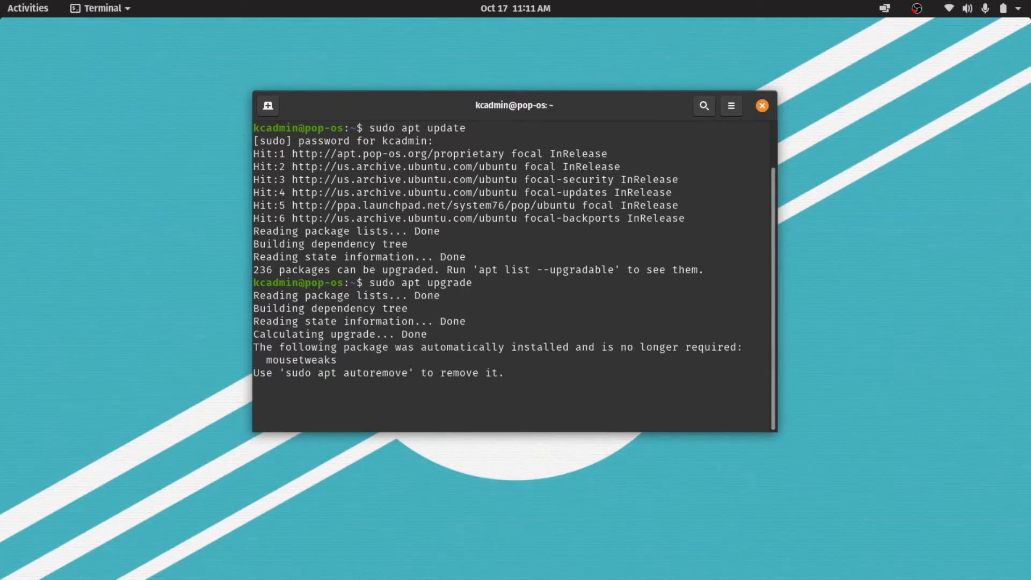
text(Y)
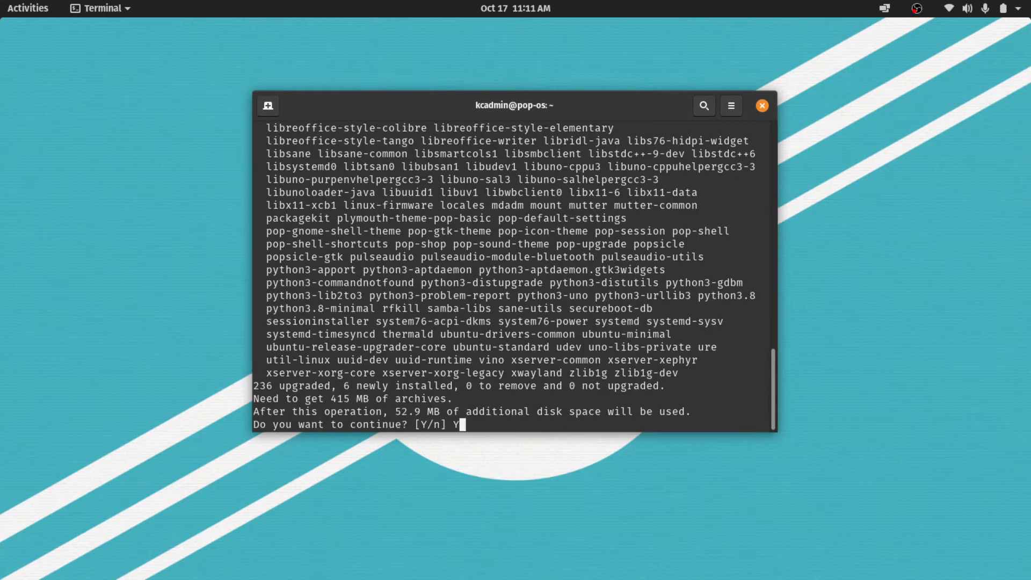
key(Return)
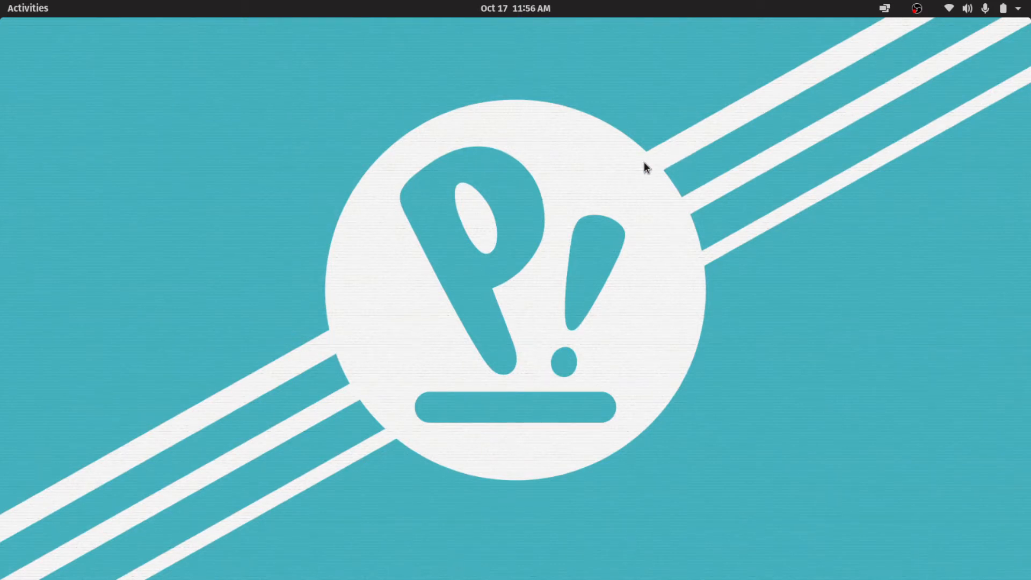
Switch to Firefox, search the web for "gnome extensions" and open the GNOME Shell Extensions site.
click(18, 7)
click(33, 168)
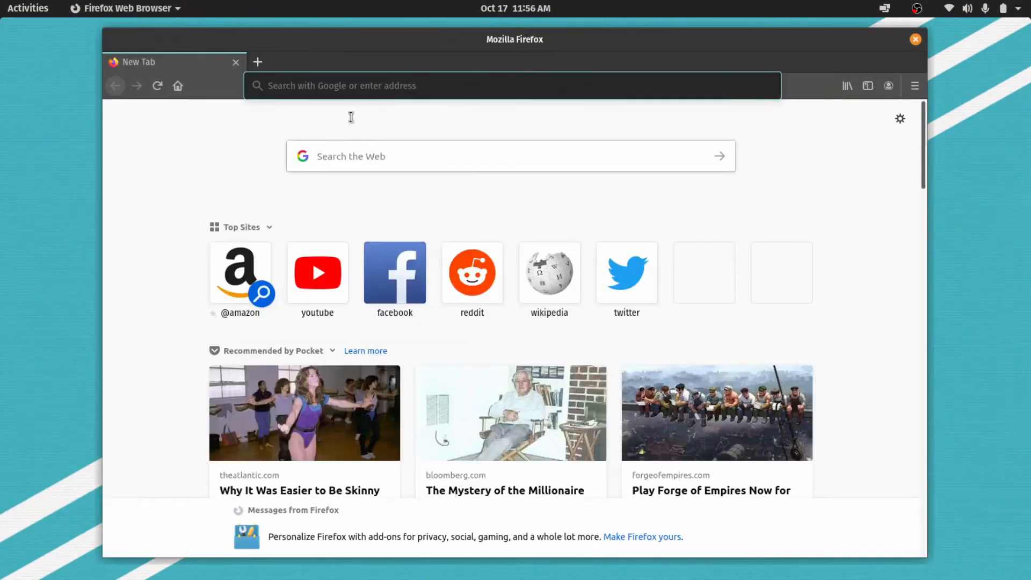
click(324, 85)
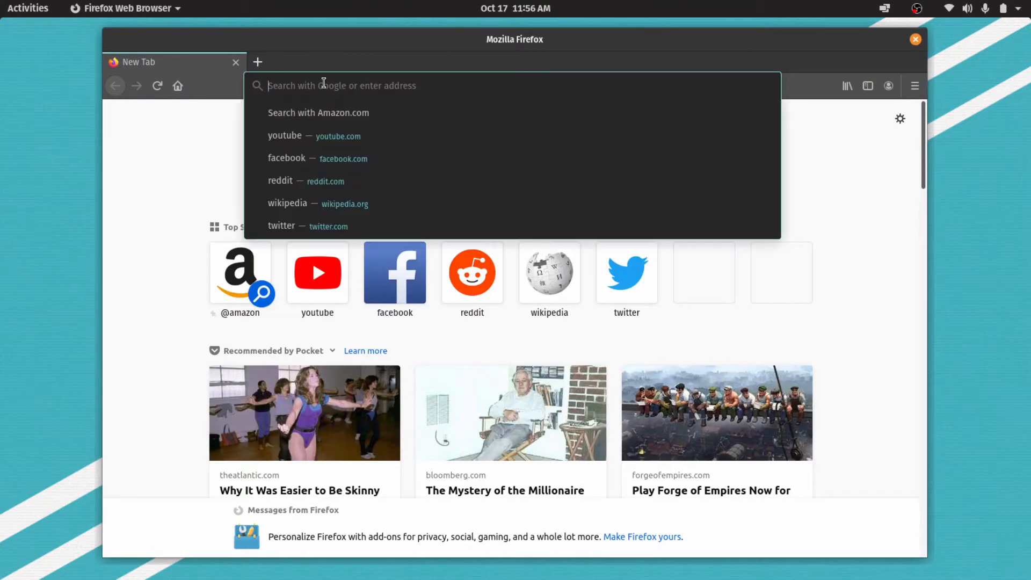
text(gnome e)
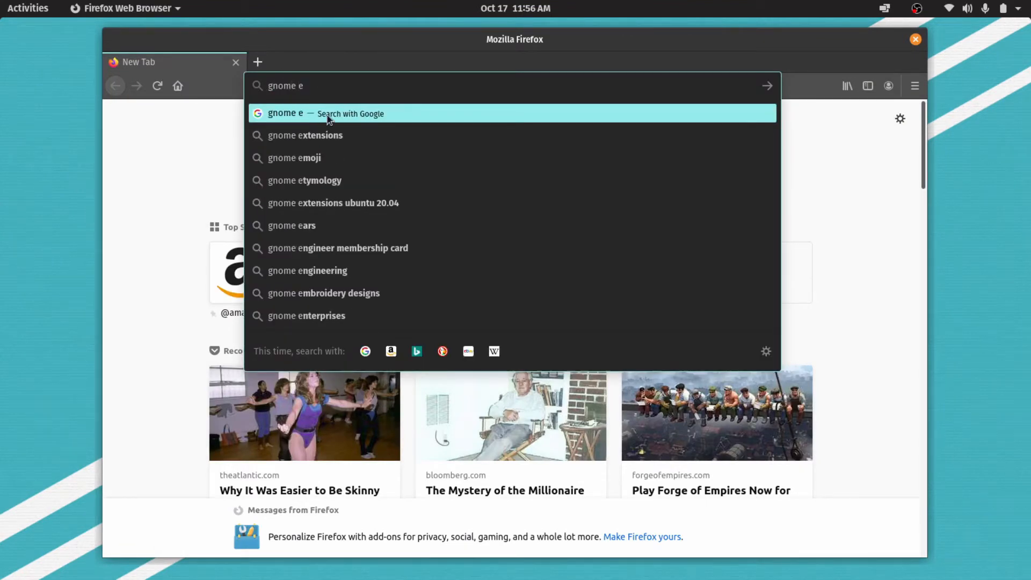
click(334, 138)
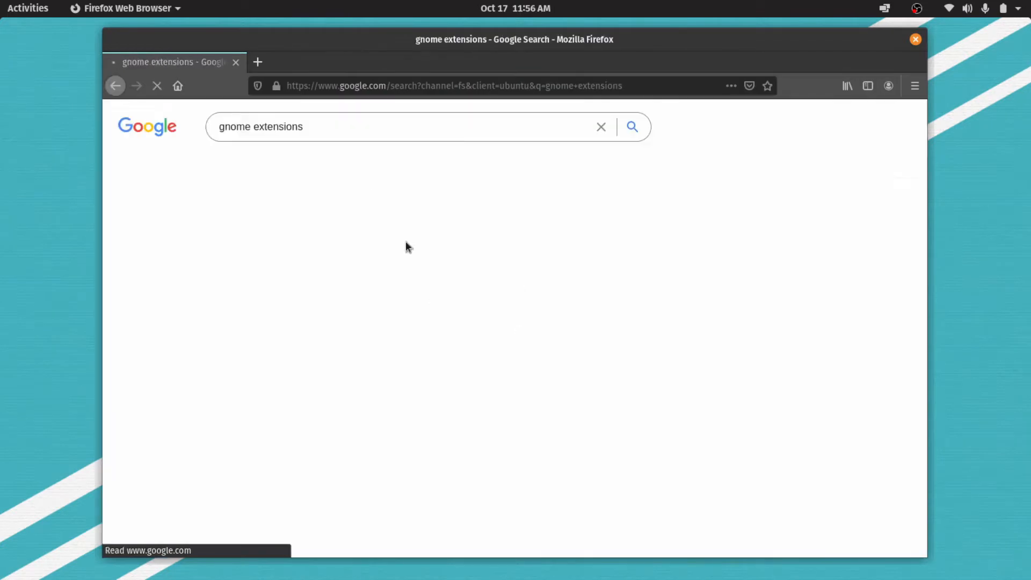
click(544, 271)
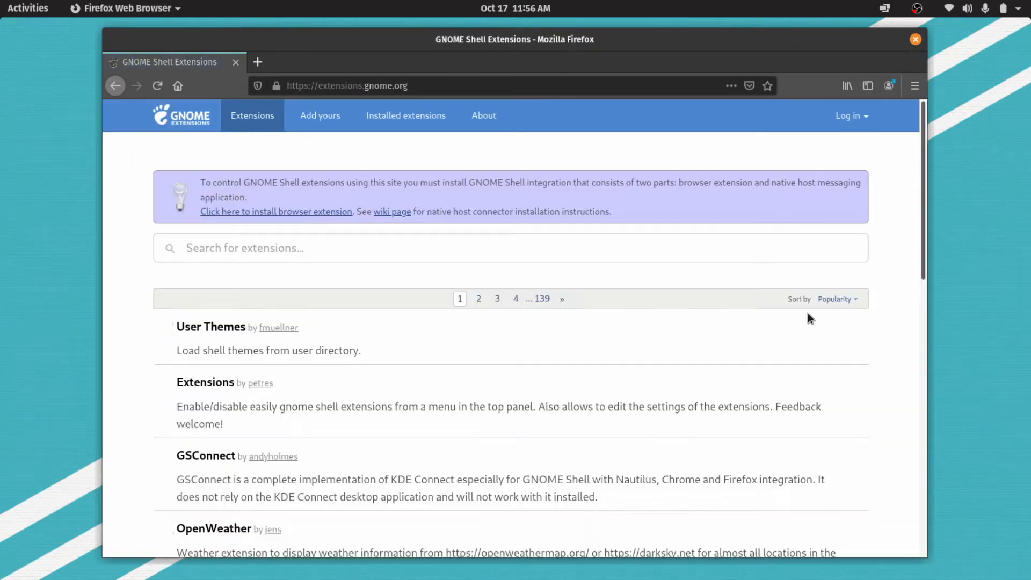
Install the GNOME Shell integration browser extension in Firefox and reload the extensions page.
click(311, 213)
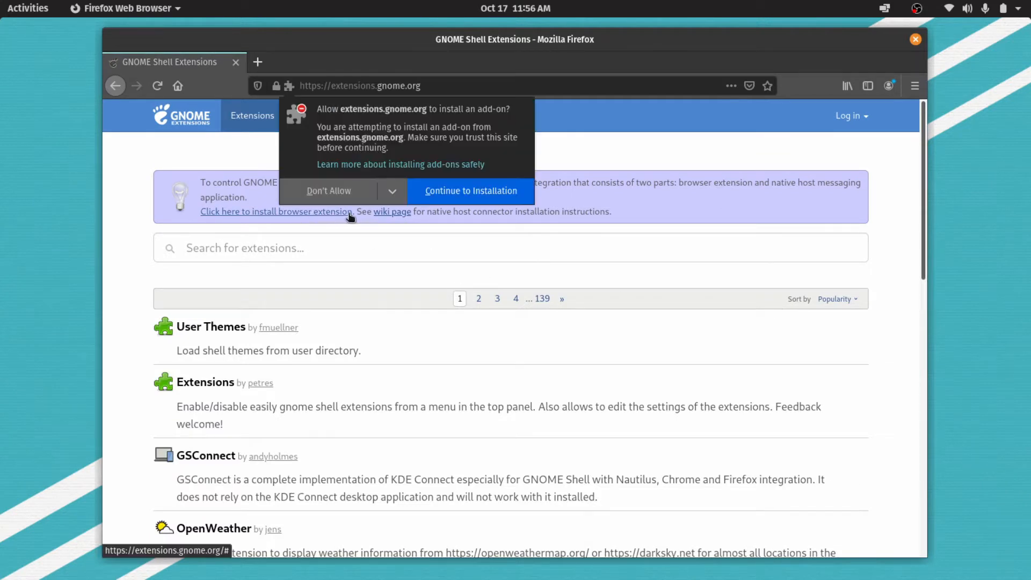
click(470, 196)
click(472, 218)
click(836, 179)
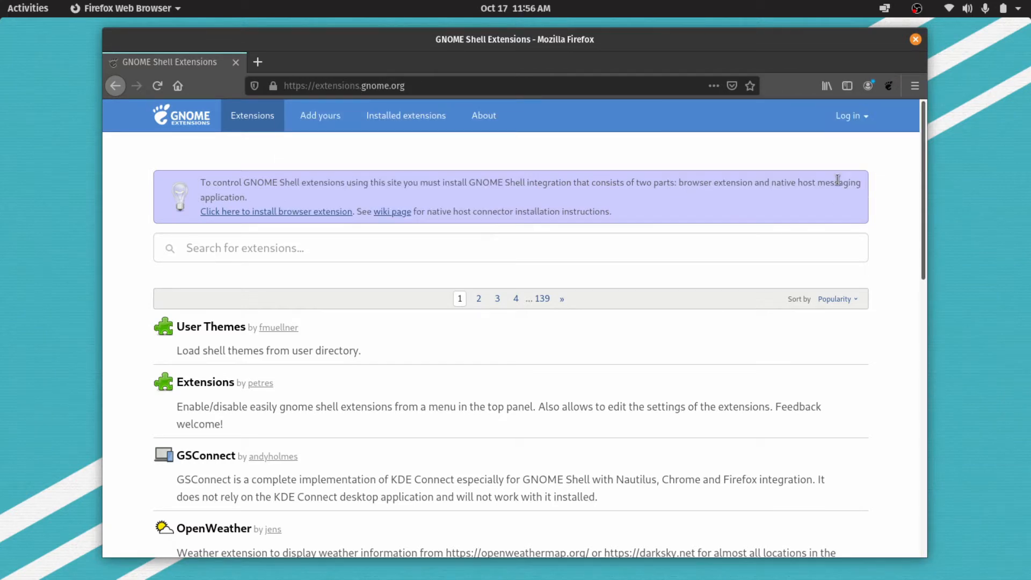
right_click(247, 151)
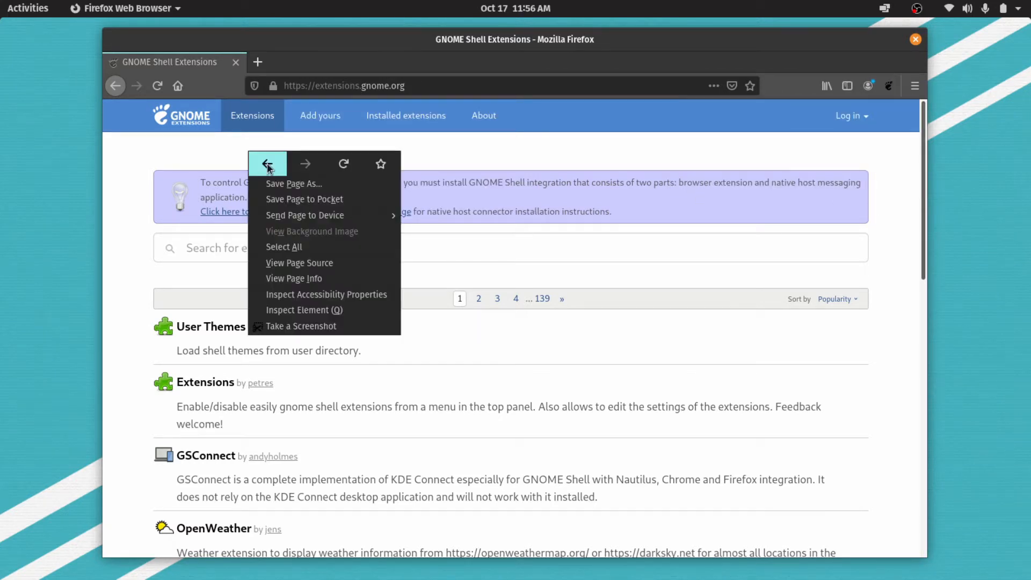
click(343, 168)
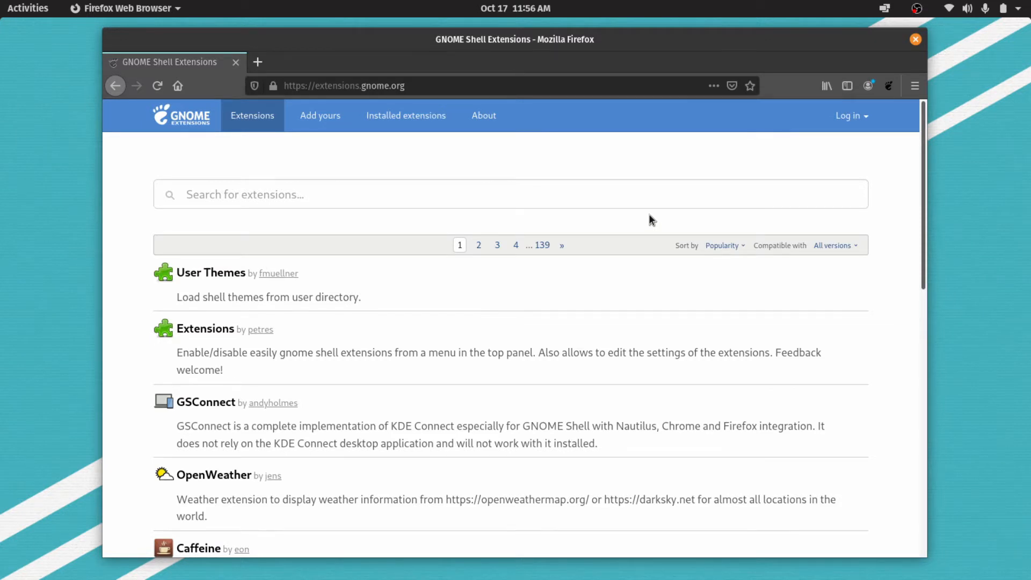
Search the extensions site for "dash to p" and install the Dash to Panel extension.
click(539, 203)
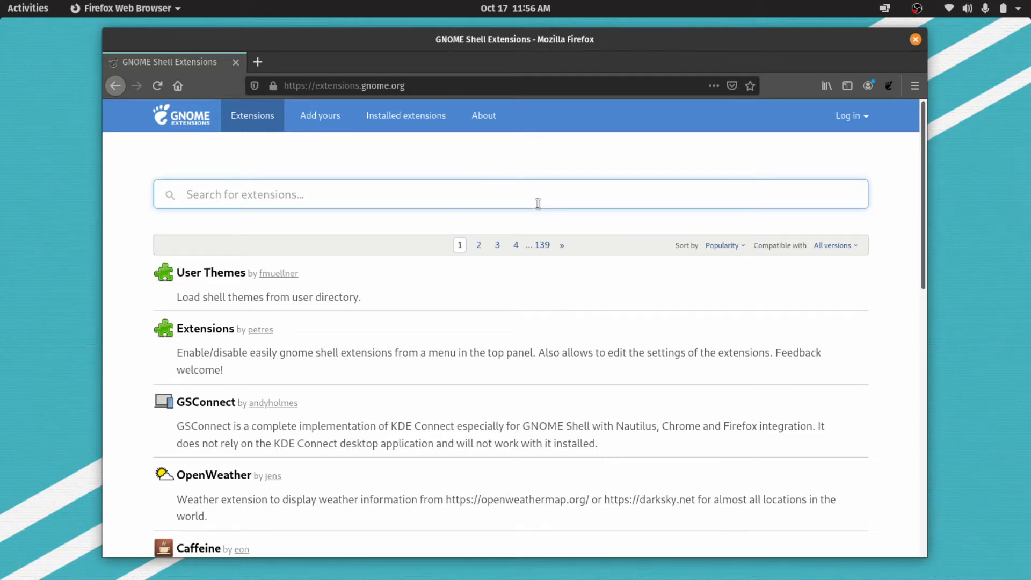
text(dash to p)
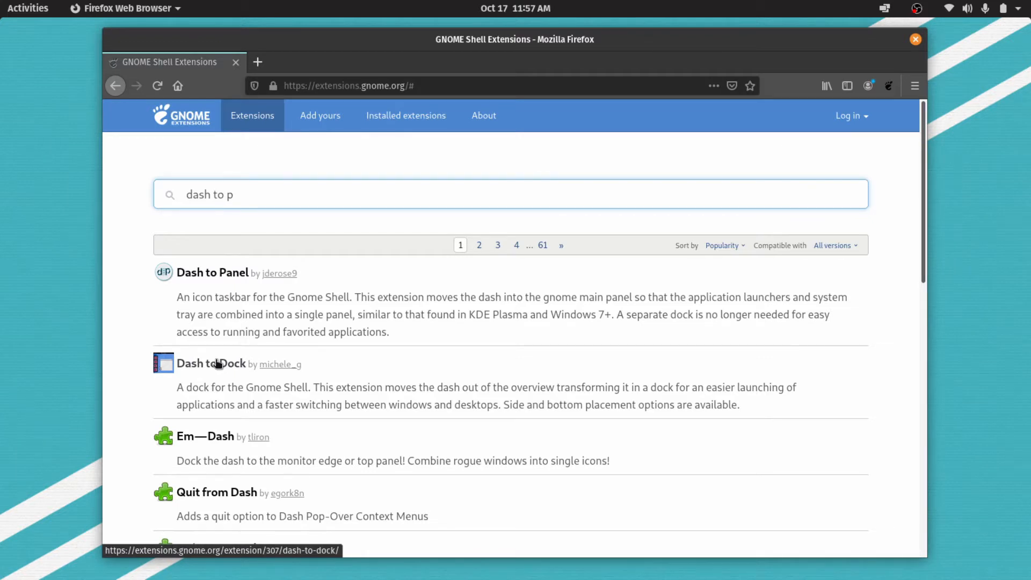
click(211, 276)
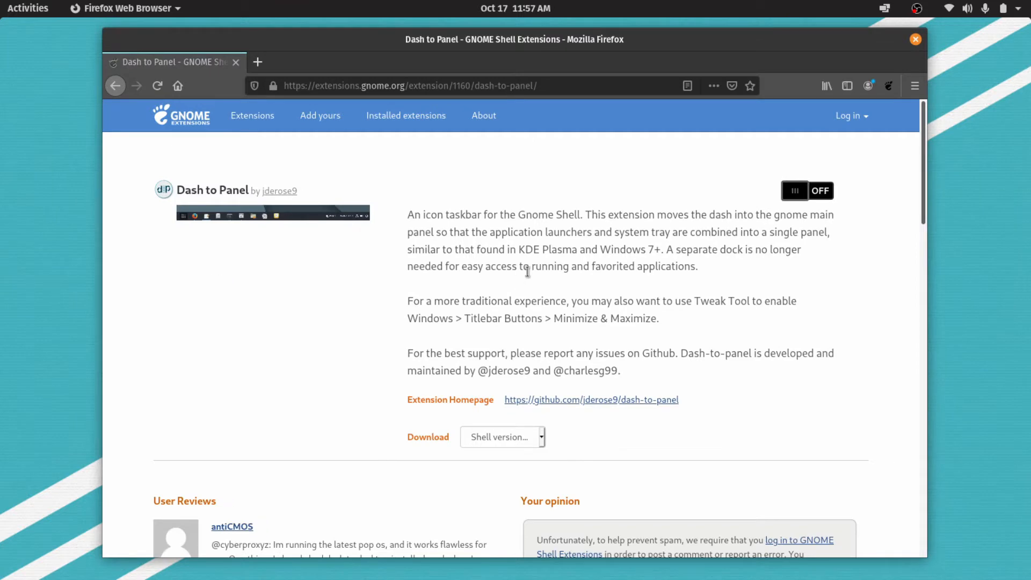
click(794, 194)
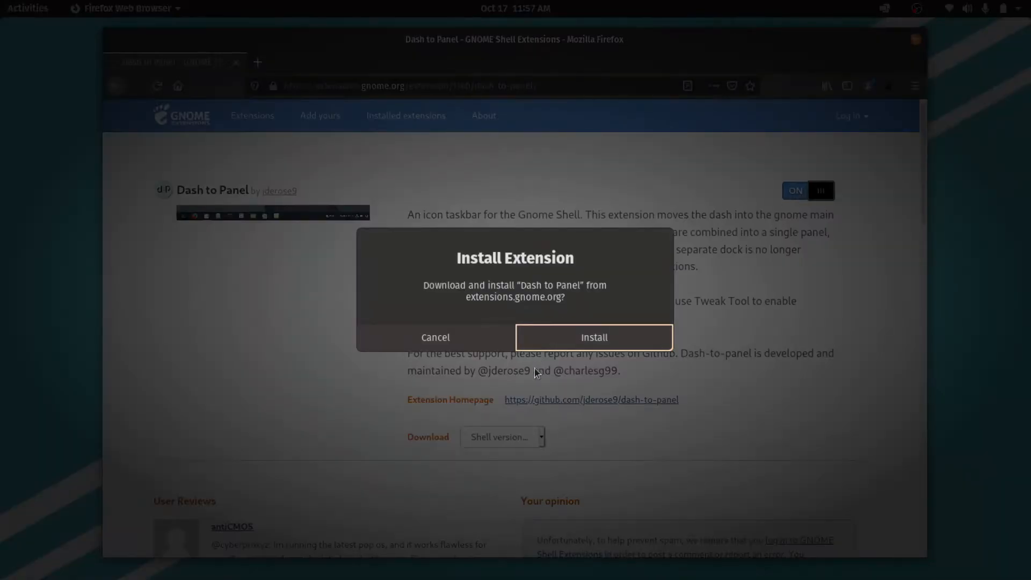
click(566, 336)
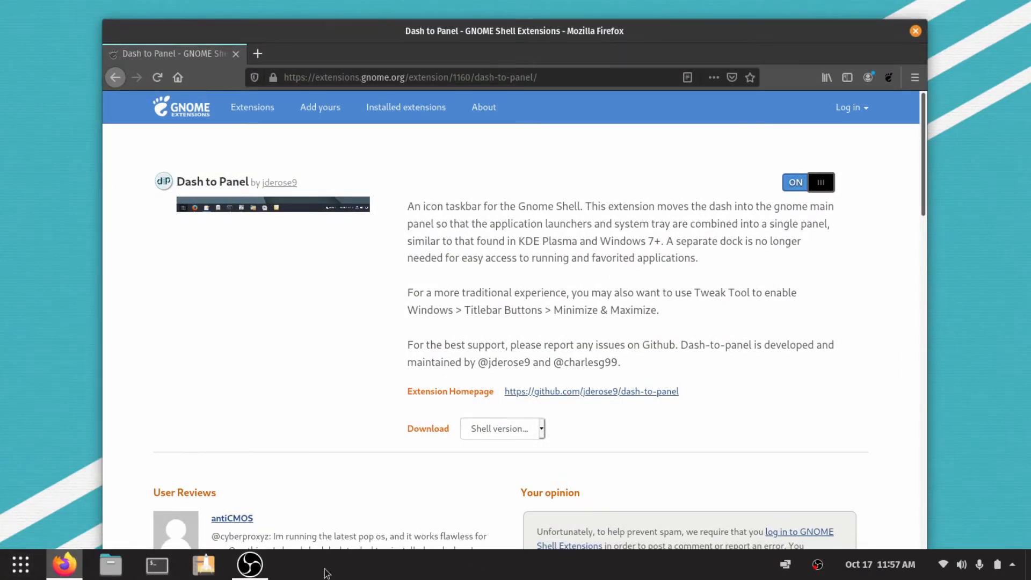
Search the extensions site for "panel os" and install the Panel OSD extension.
drag(669, 25, 667, 86)
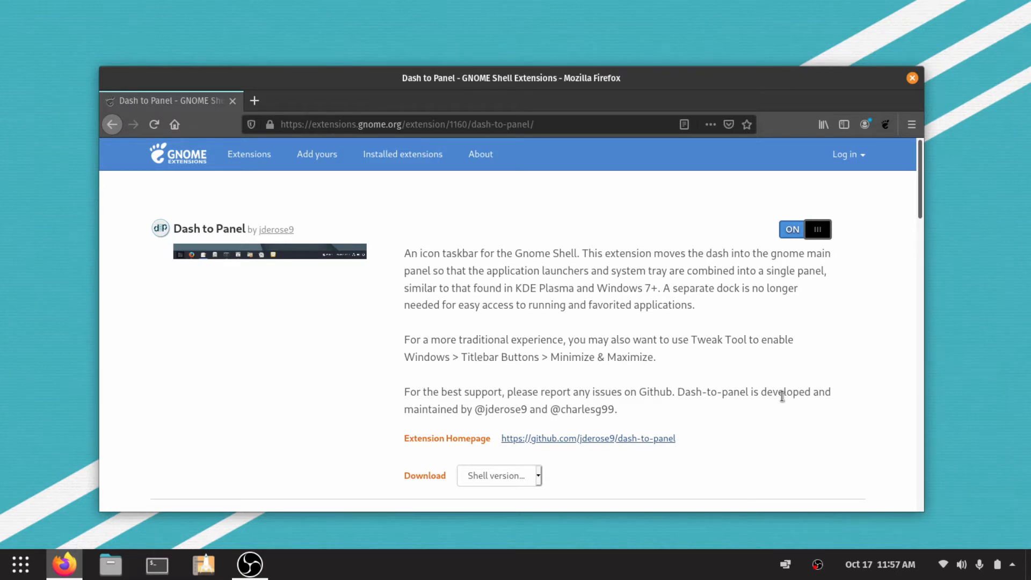
click(243, 157)
click(358, 231)
text(panel os)
click(191, 444)
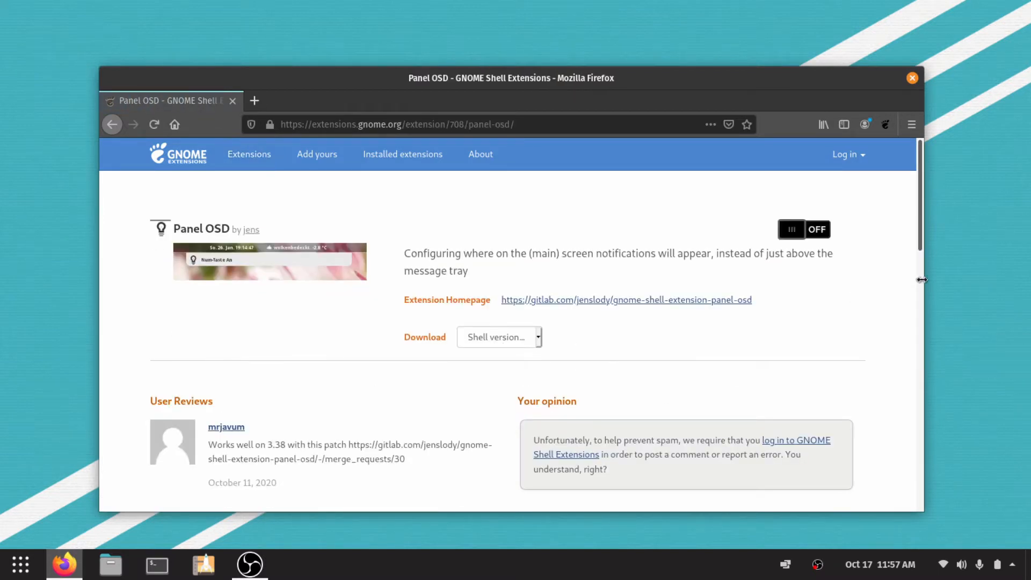
click(780, 229)
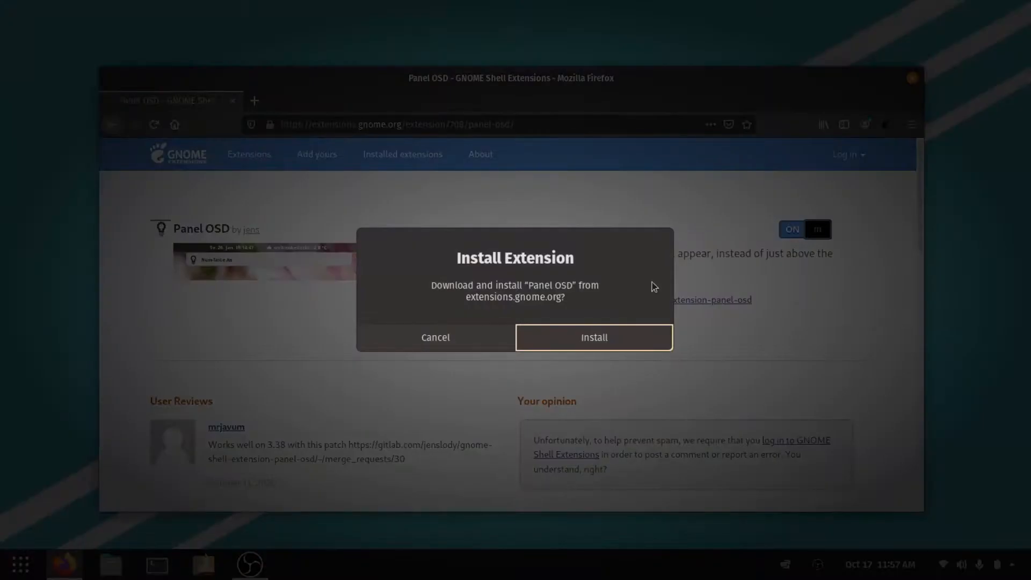
click(561, 336)
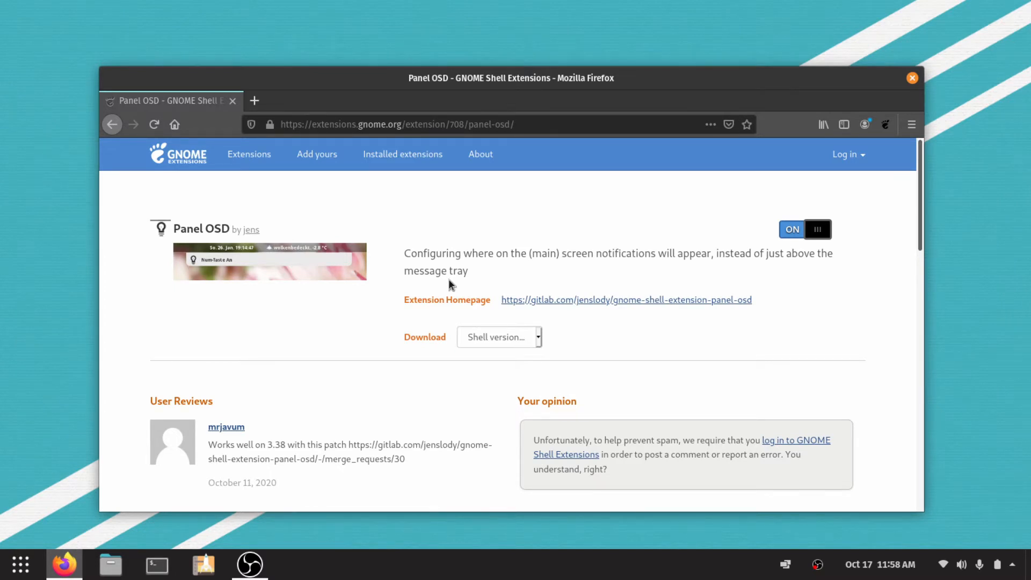
Search the extensions site for "top pan" and install the Top Panel Workspace Scroll extension.
click(247, 156)
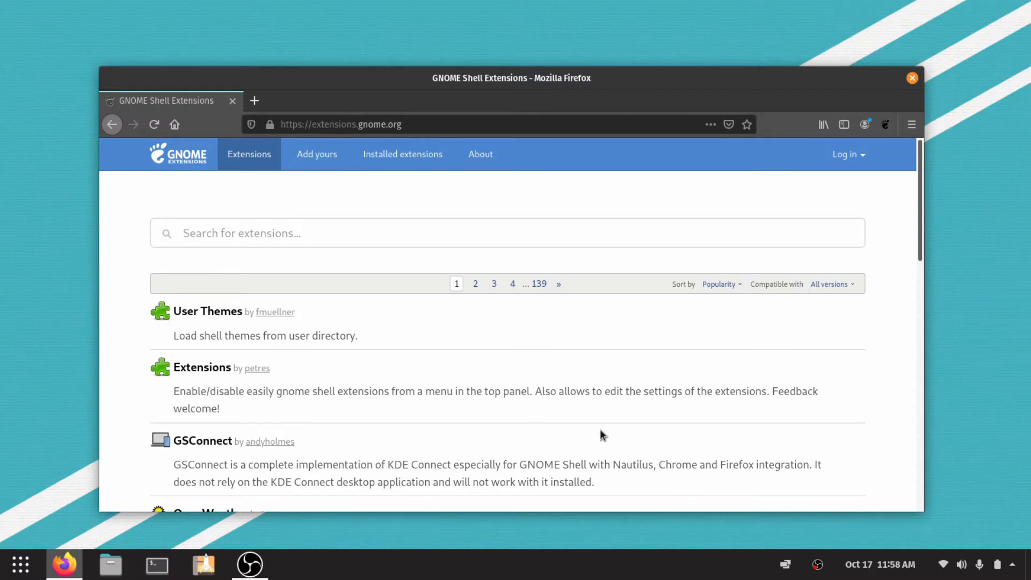
click(243, 245)
text(top pan)
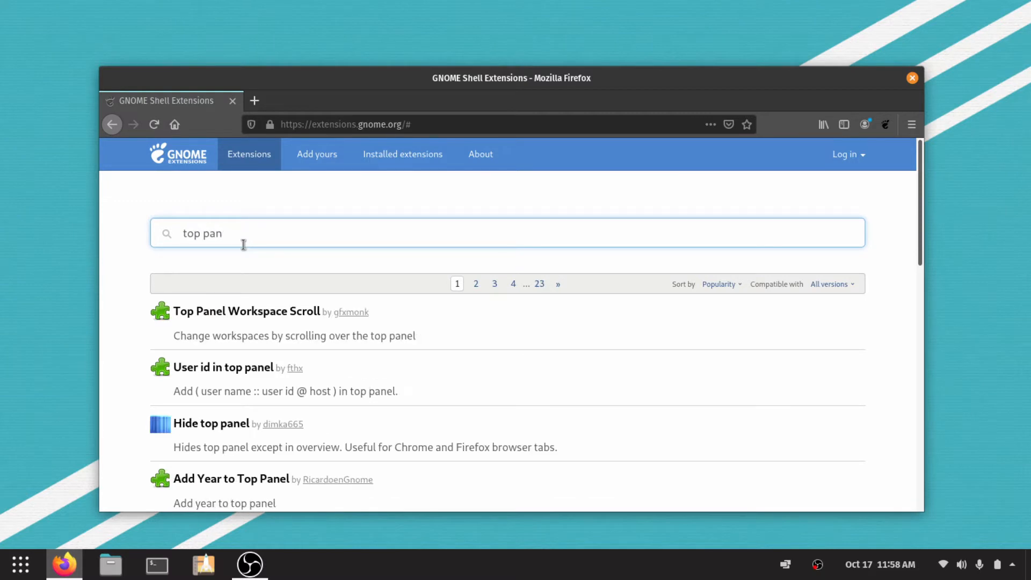
click(246, 313)
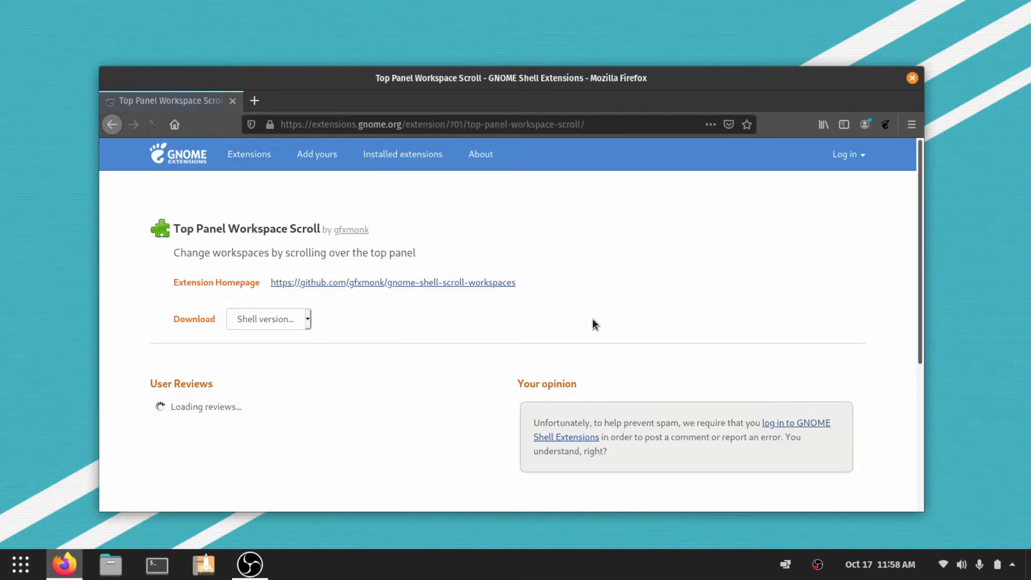
click(798, 231)
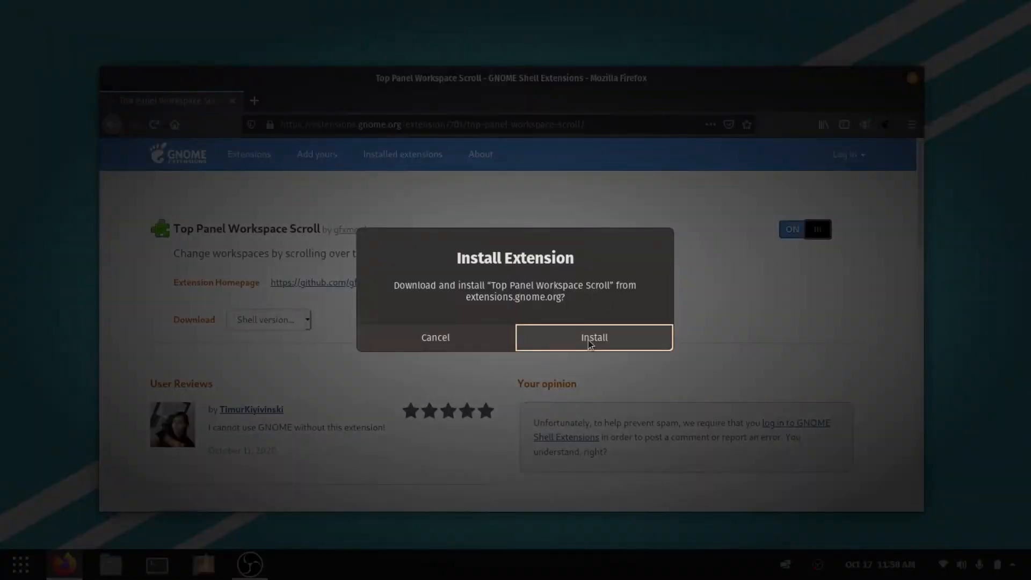
click(590, 343)
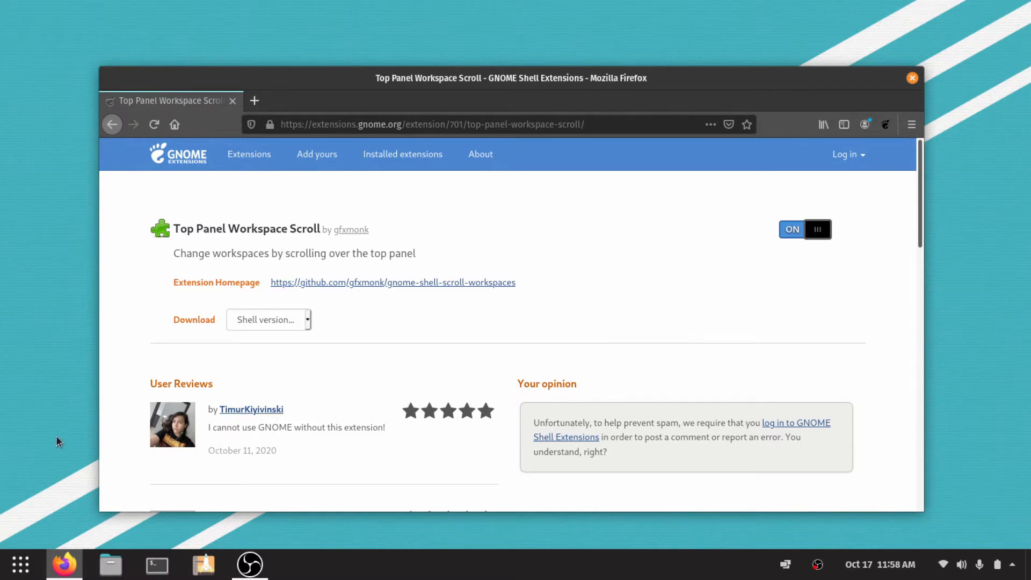
Show and hide the application grid, and scroll over the panel to the next workspace and back.
click(15, 577)
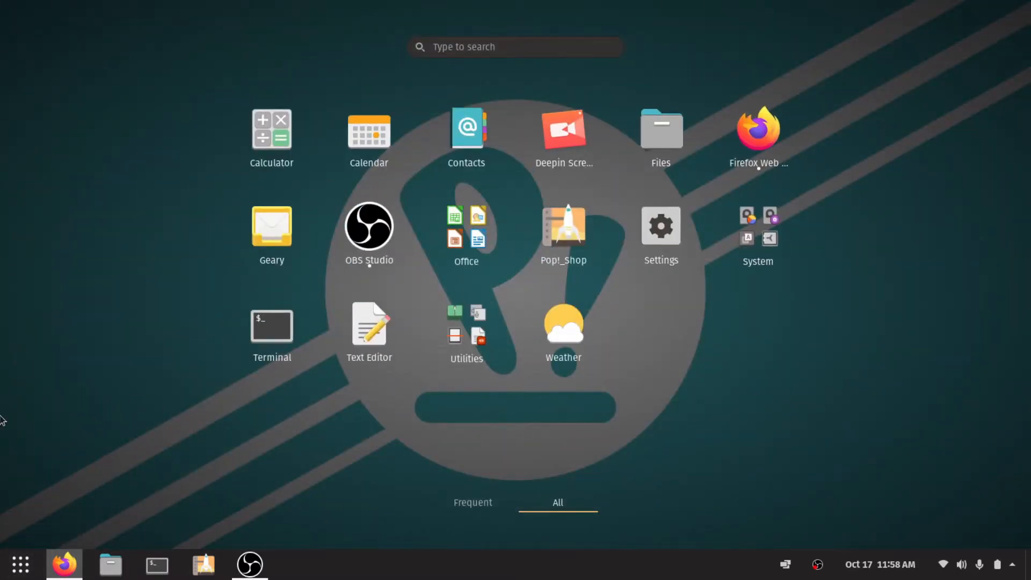
click(22, 573)
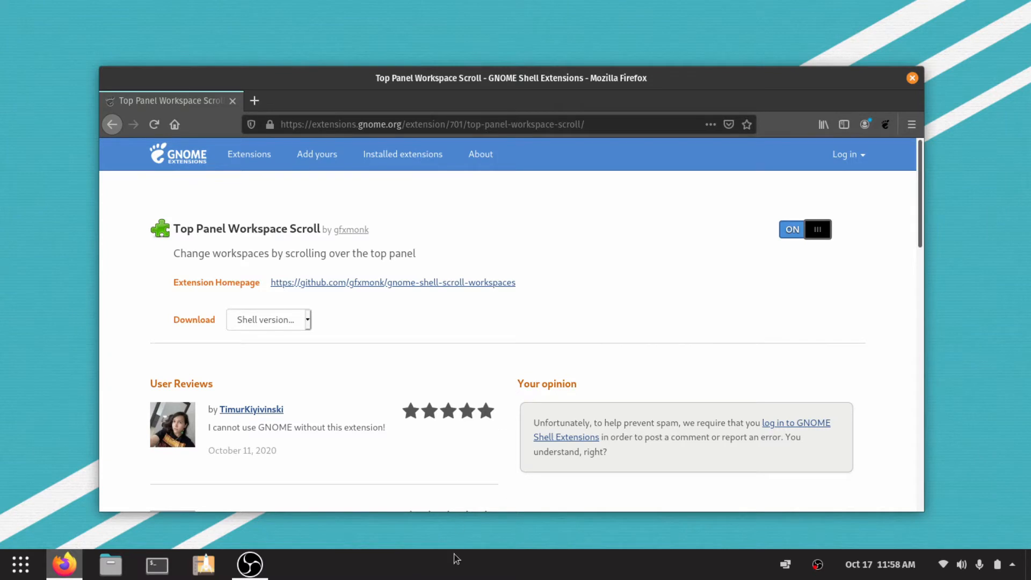
scroll(457, 559, down, 1)
scroll(460, 561, up, 1)
Bring OBS to the front and return to Firefox, and test workspace scrolling with both windows open.
click(269, 560)
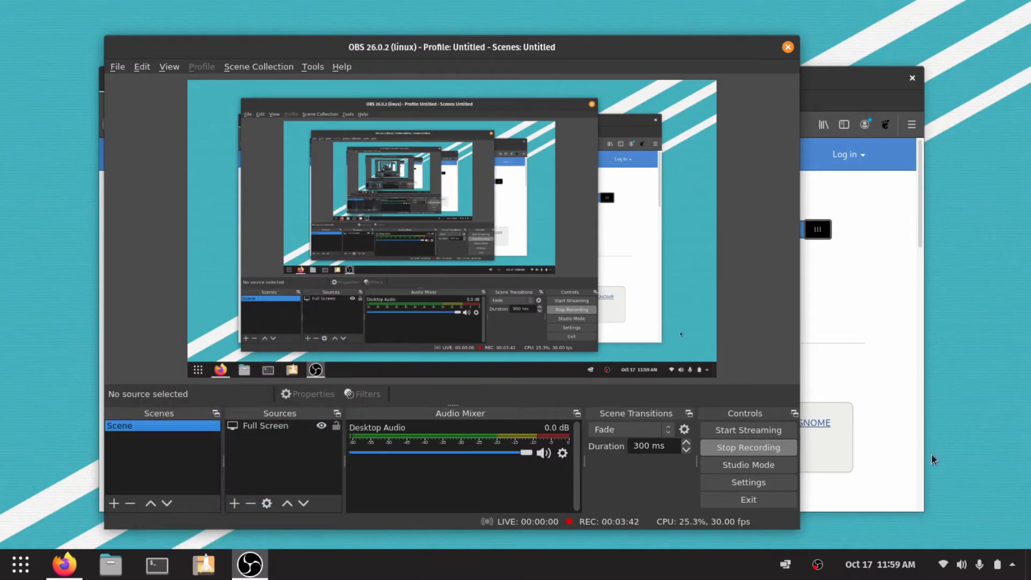
click(913, 432)
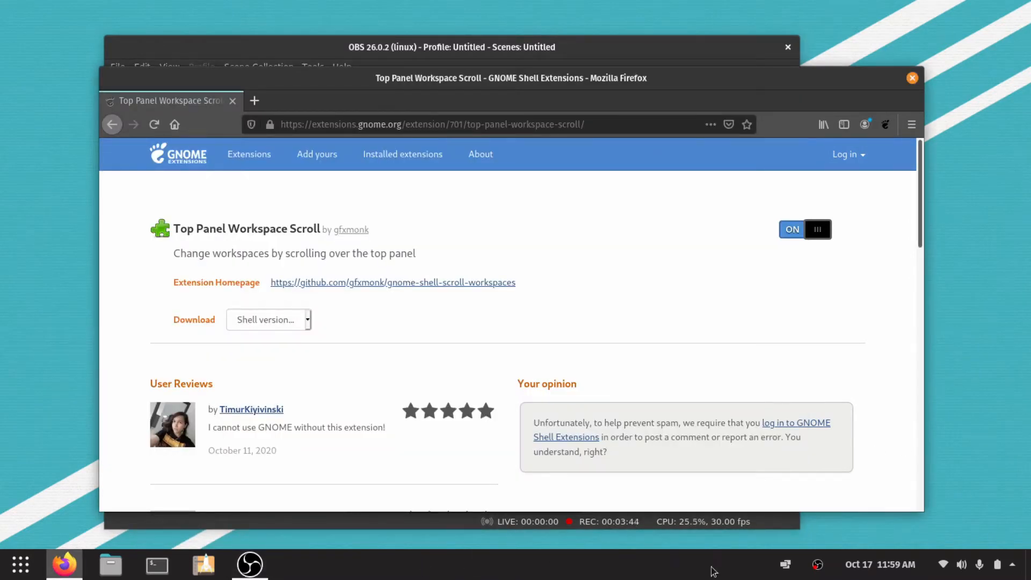
scroll(562, 574, down, 1)
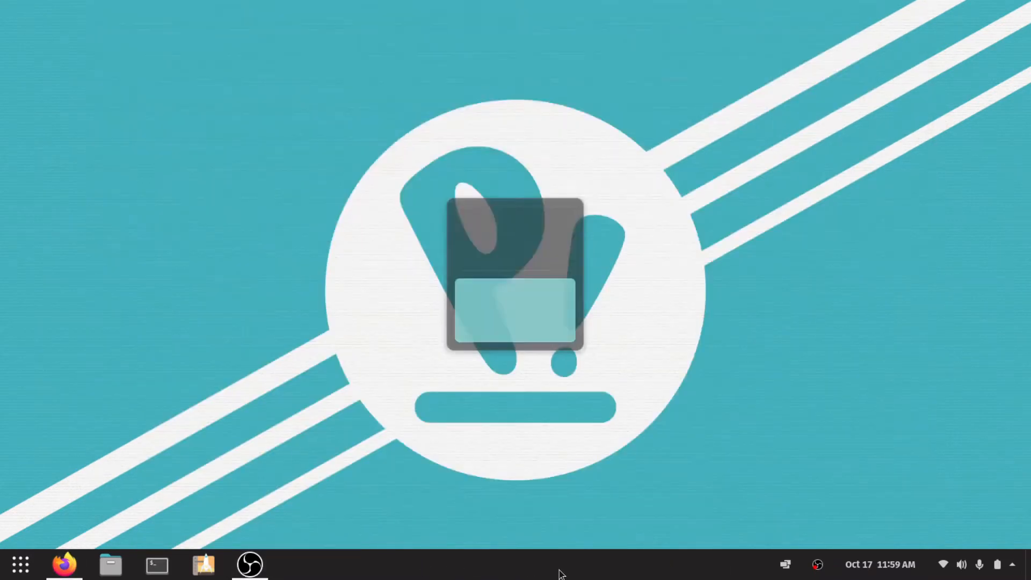
scroll(562, 572, up, 1)
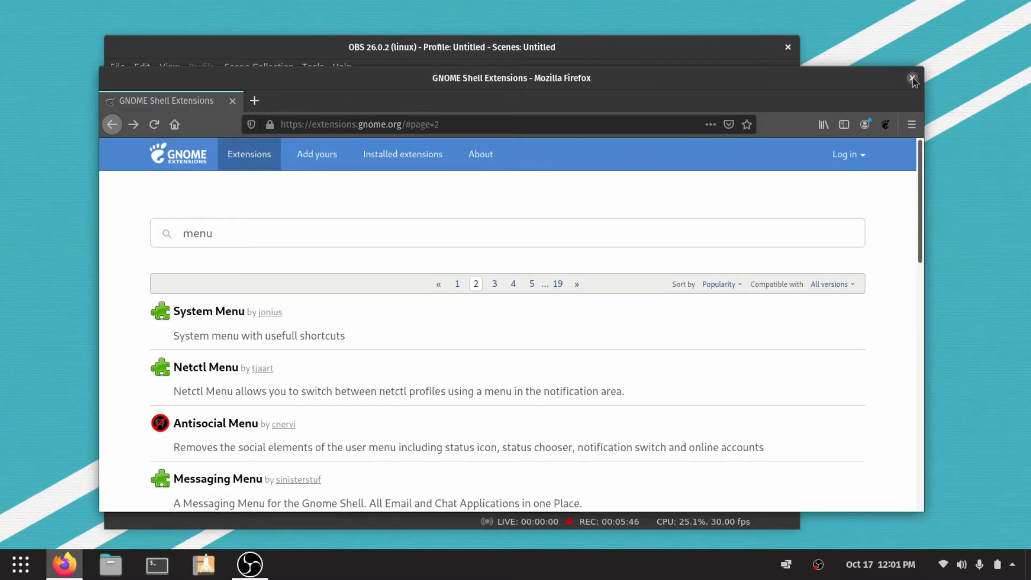
Close the Firefox window and minimize the OBS window through its title bar options.
click(913, 78)
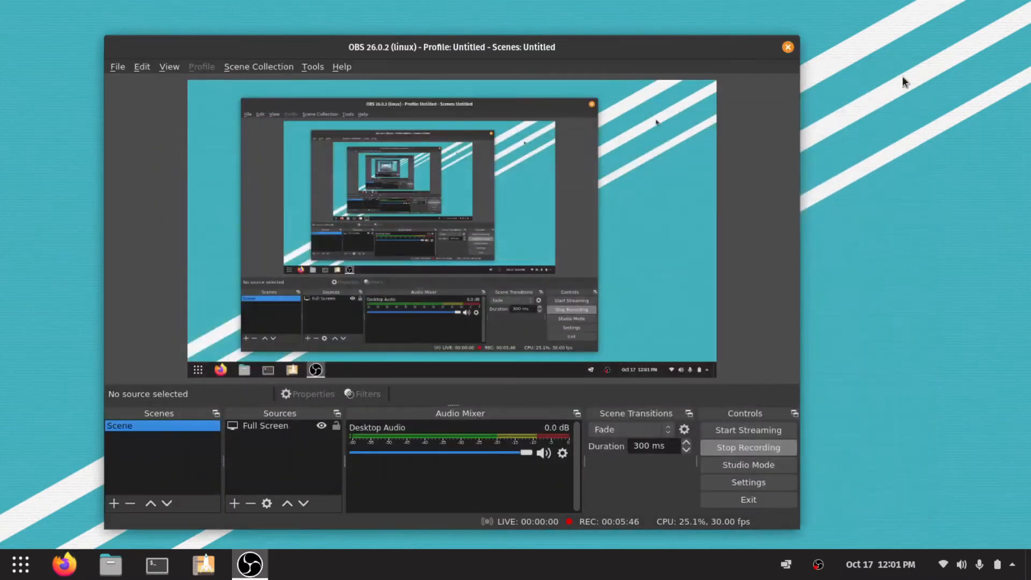
right_click(285, 52)
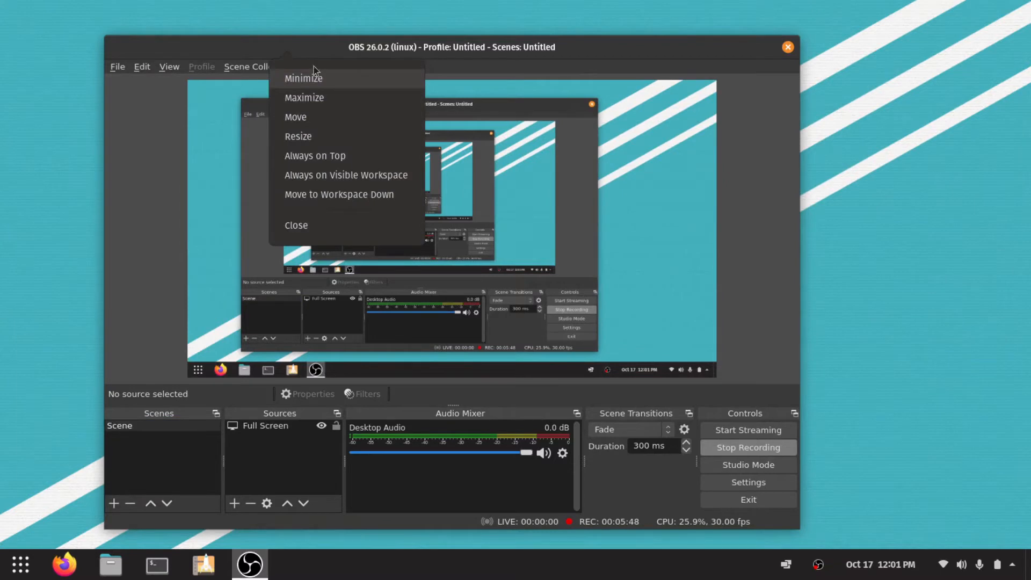
click(770, 46)
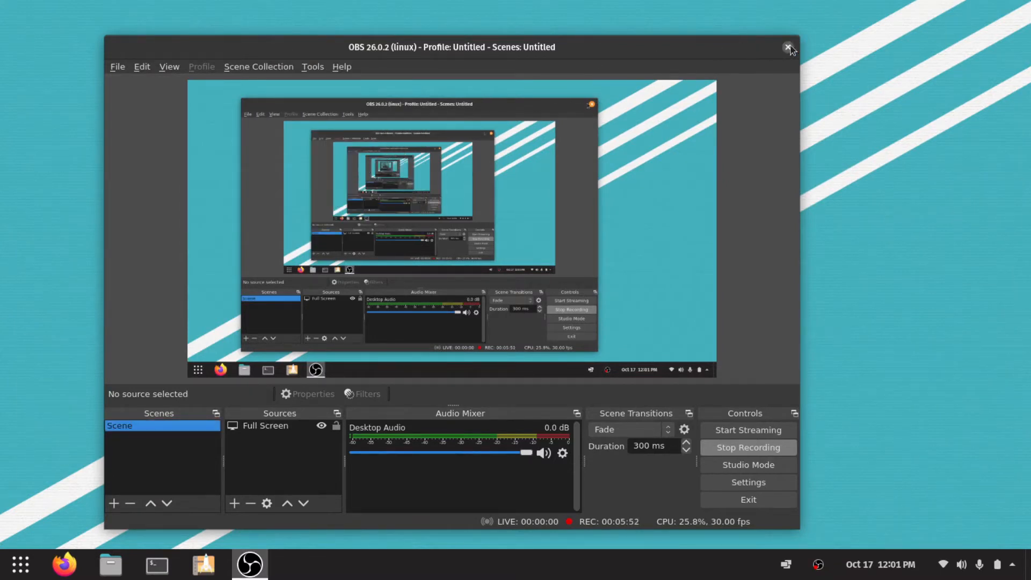
right_click(747, 52)
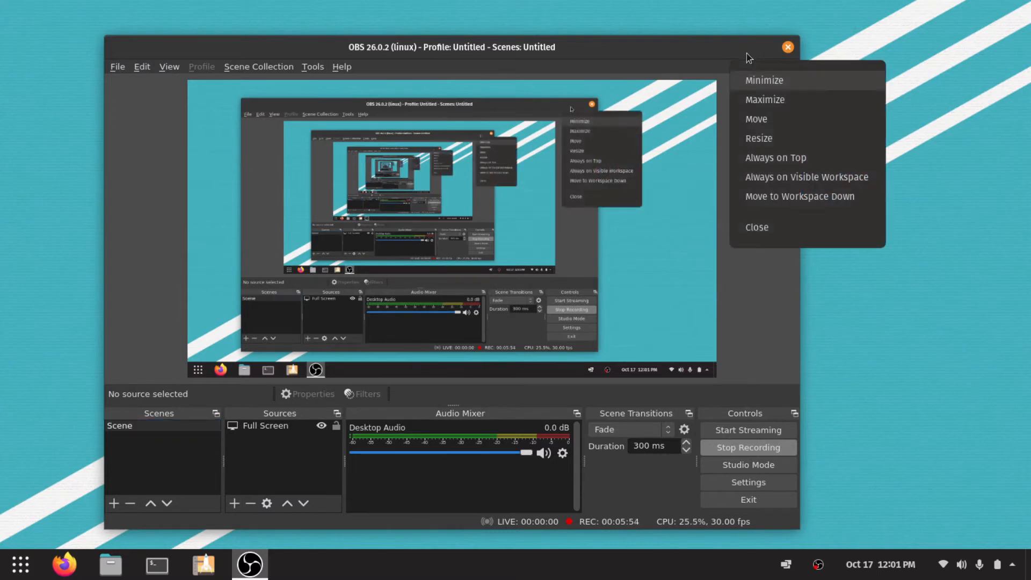
click(758, 81)
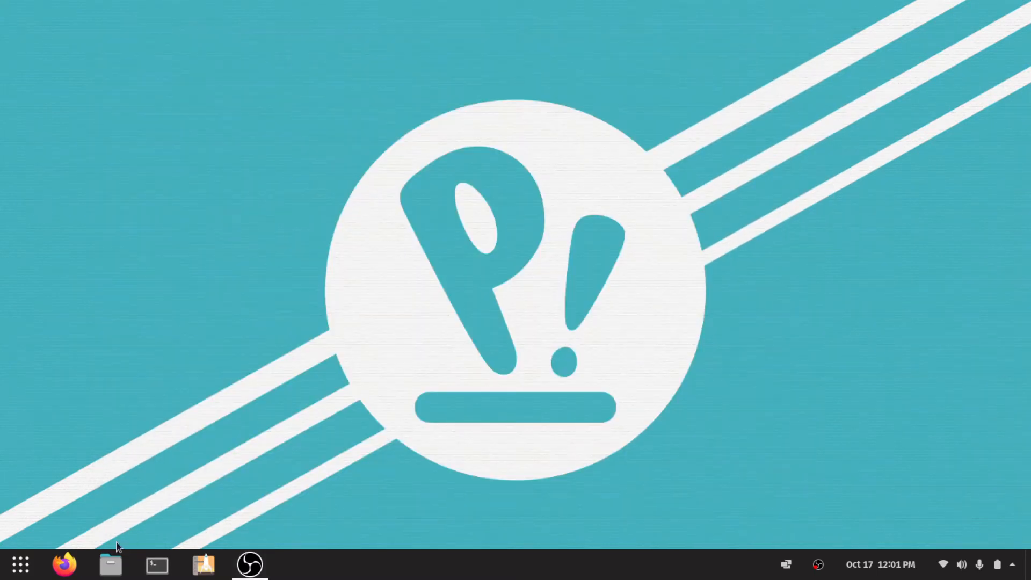
Run "sudo apt install gnome-tweaks" in a terminal, enter the account password, and answer Y to complete the installation.
click(156, 566)
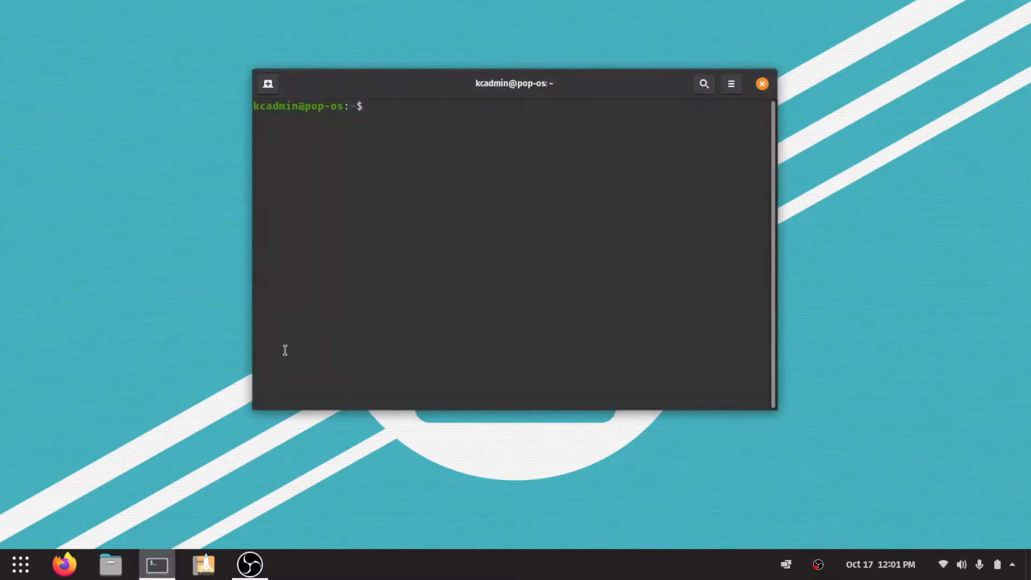
text(sudo apt install g)
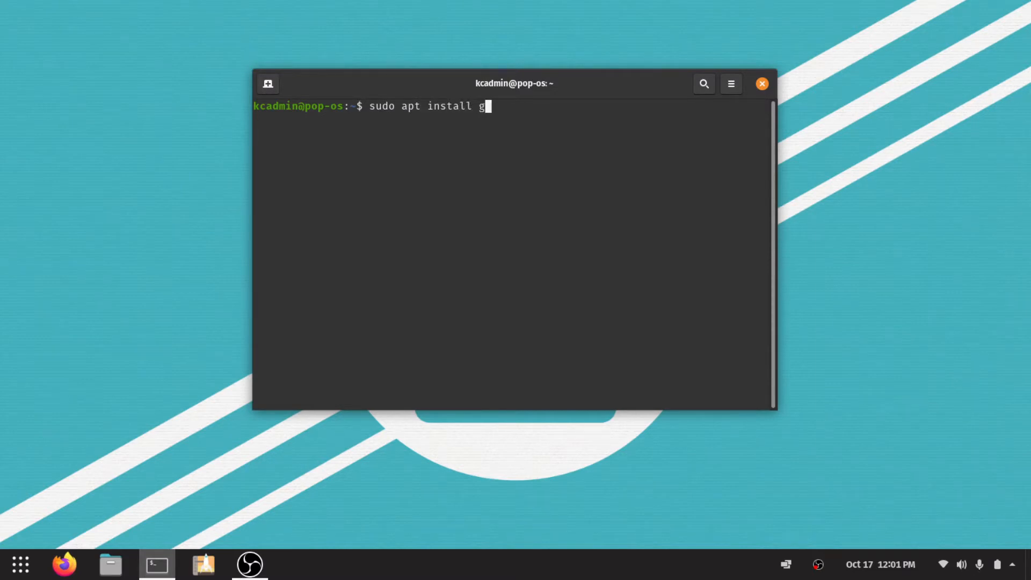
text(nome-tweaks)
key(Return)
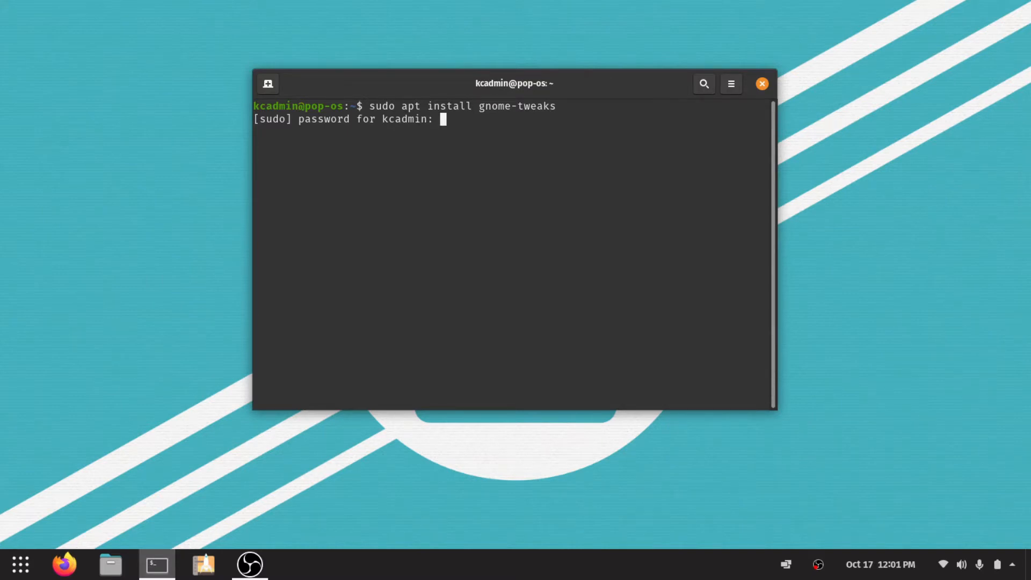
key(Return)
text(Y)
key(Return)
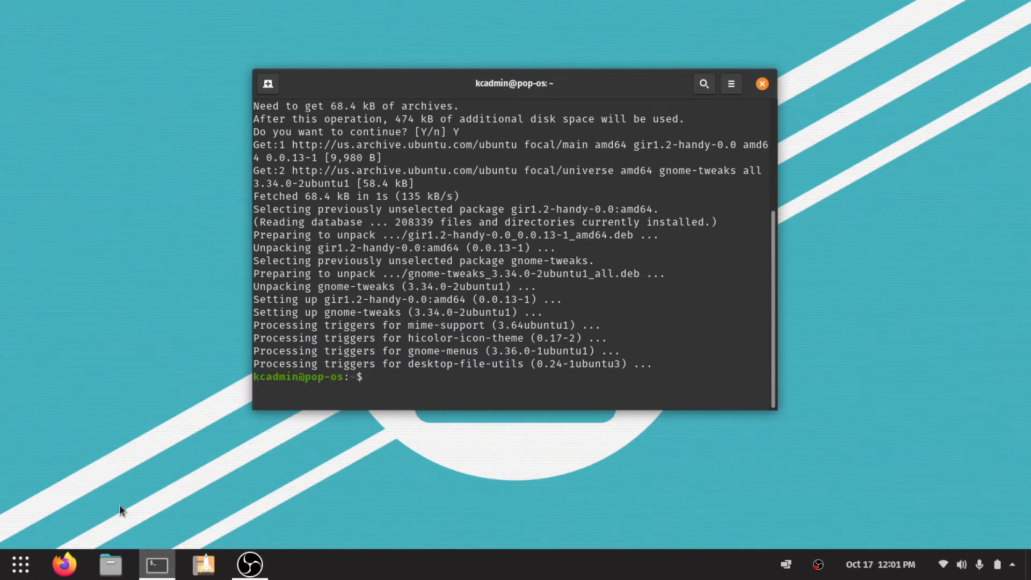
Search the installed applications for "tweak" and open Tweaks.
click(23, 567)
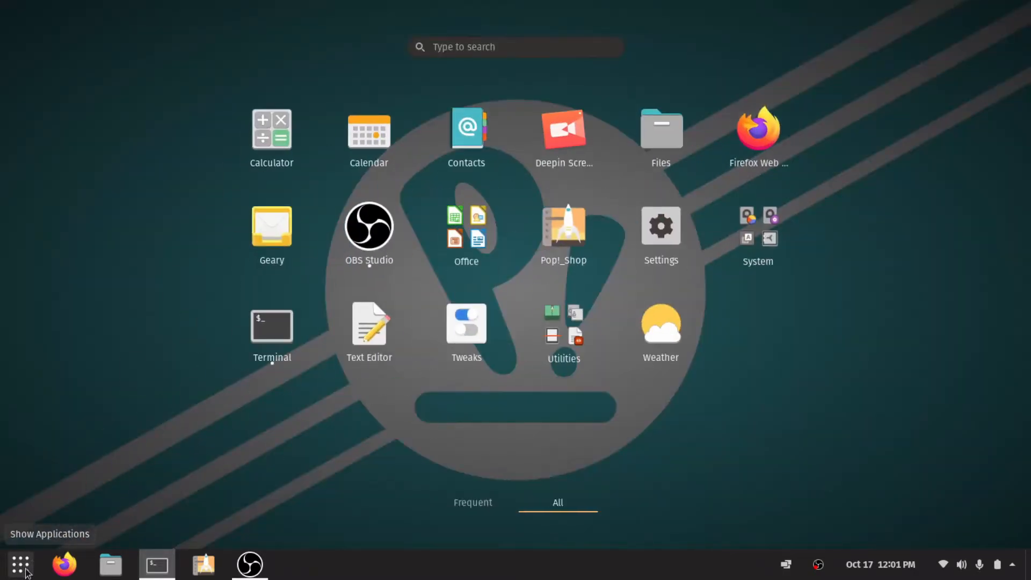
text(g)
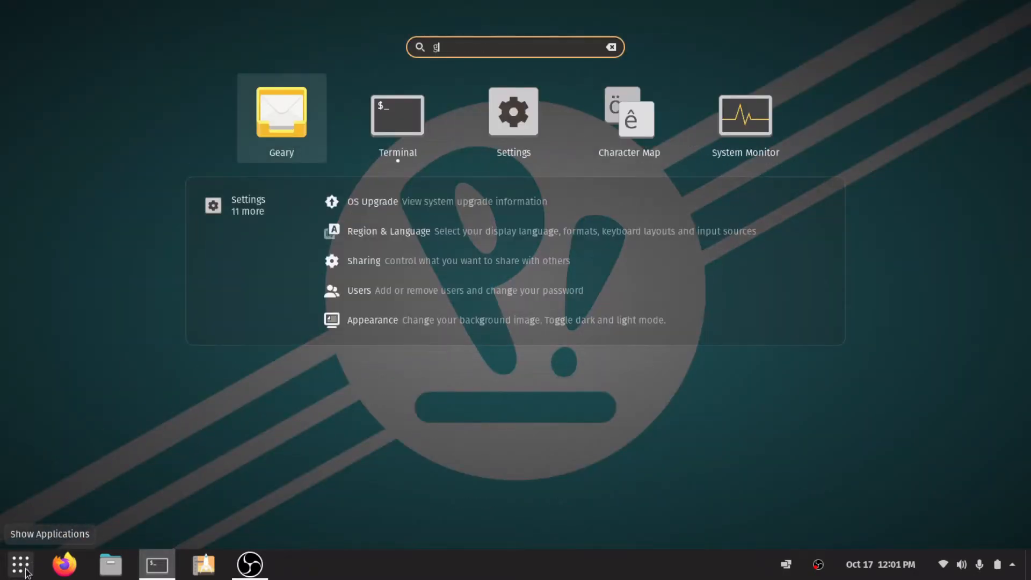
key(BackSpace)
text(tweak)
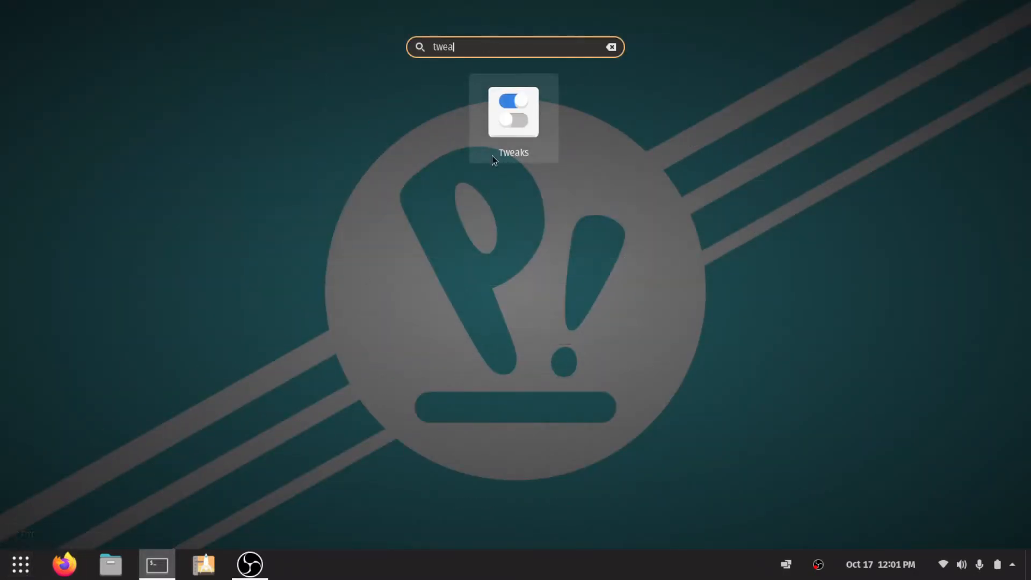
click(540, 132)
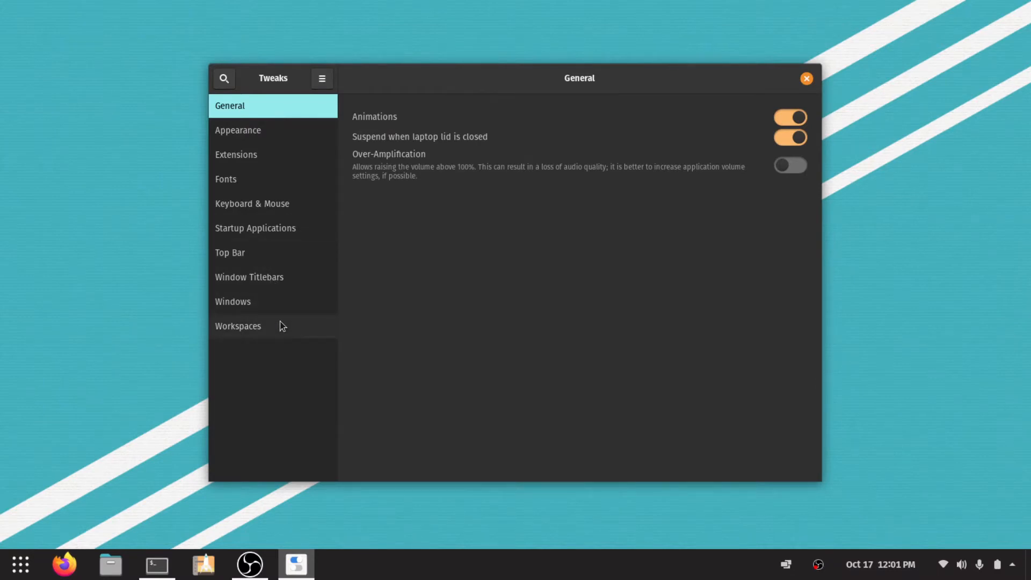
In the Window Titlebars settings, place the titlebar buttons on the Left and enable Maximize and Minimize.
click(289, 276)
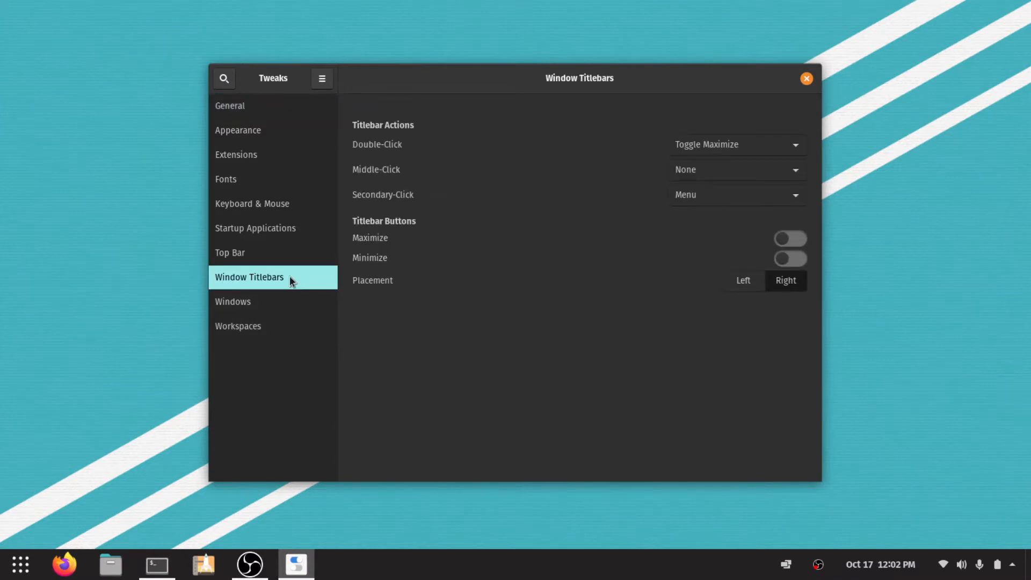
click(744, 281)
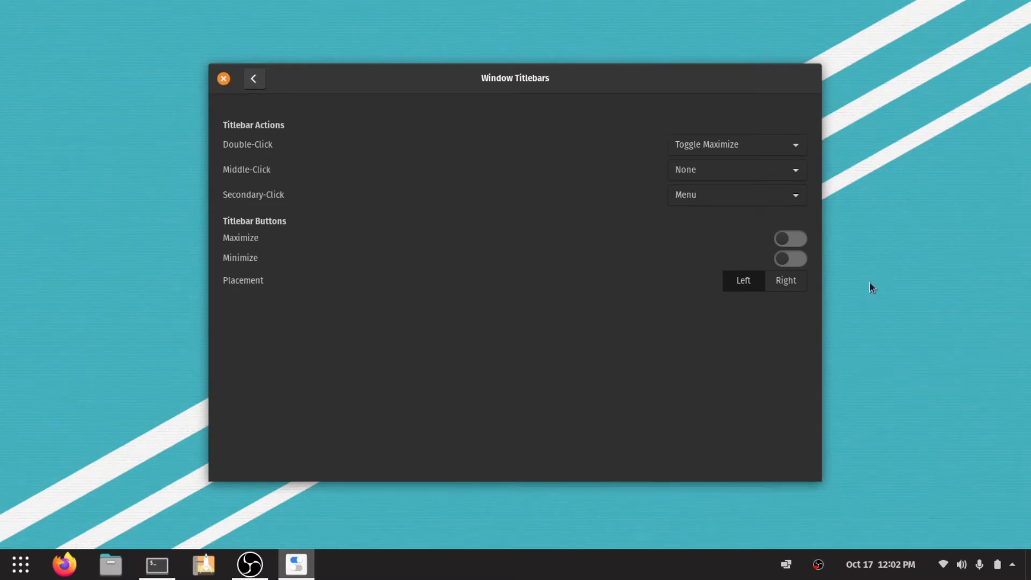
click(782, 240)
click(789, 260)
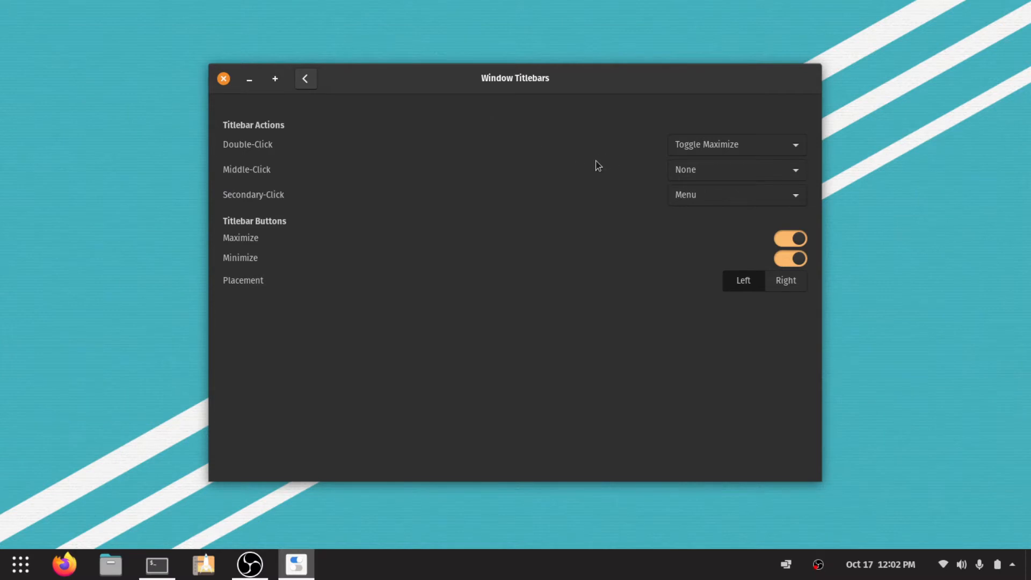
In the Top Bar settings, try the clock's Date option off and on, leave it on, and enable Battery Percentage.
click(304, 82)
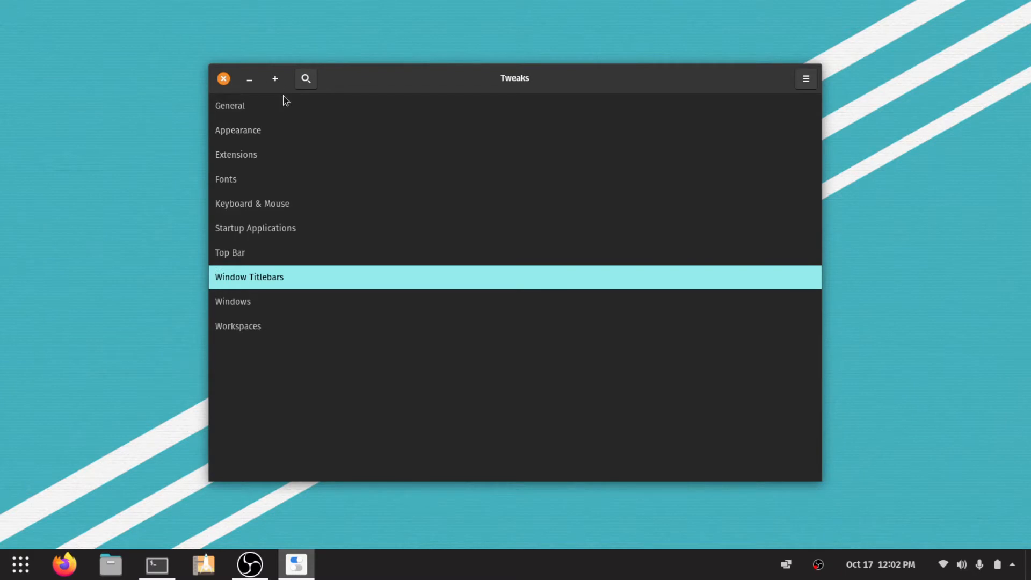
click(469, 256)
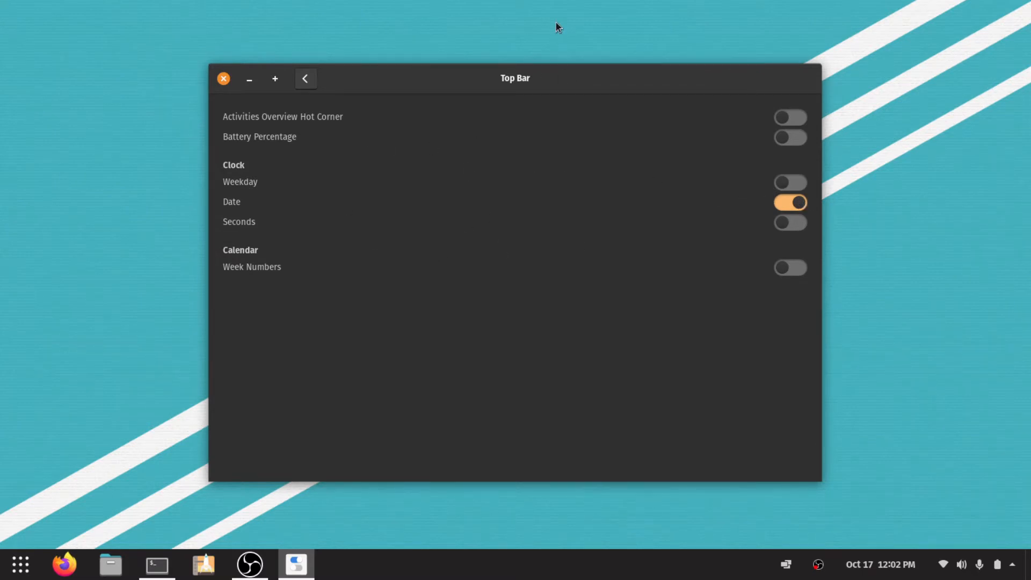
click(800, 203)
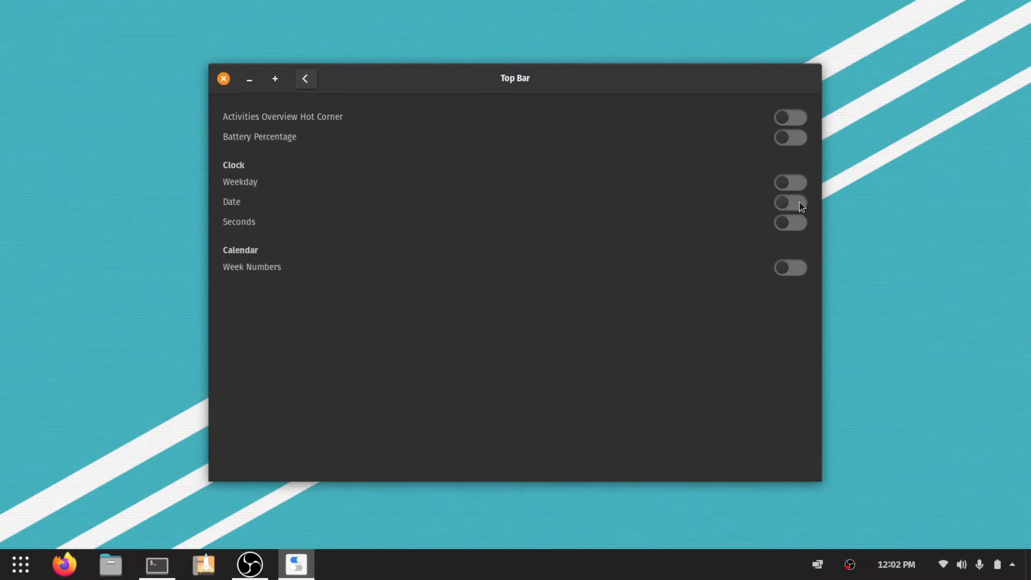
click(798, 202)
click(796, 203)
click(795, 202)
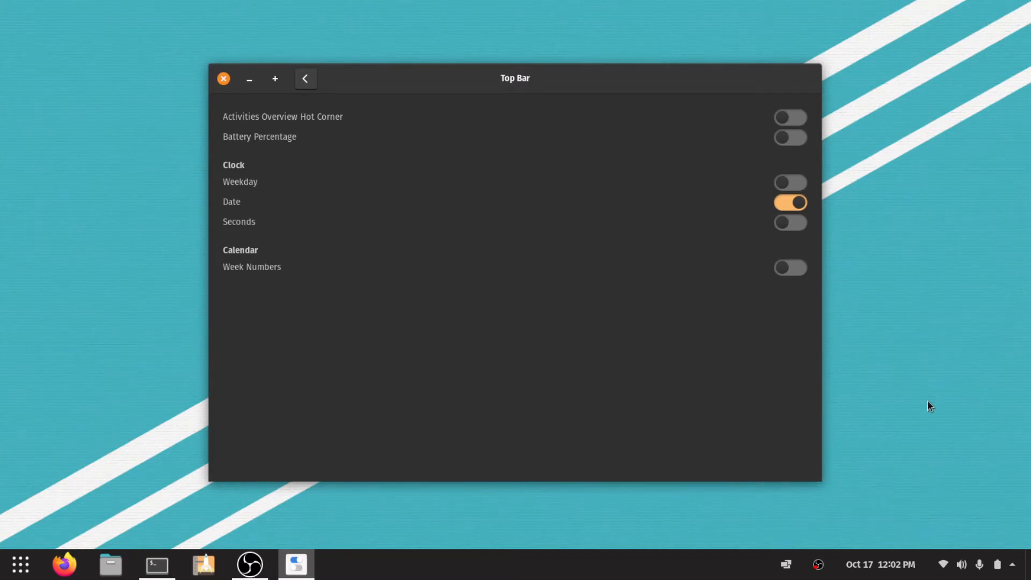
click(793, 140)
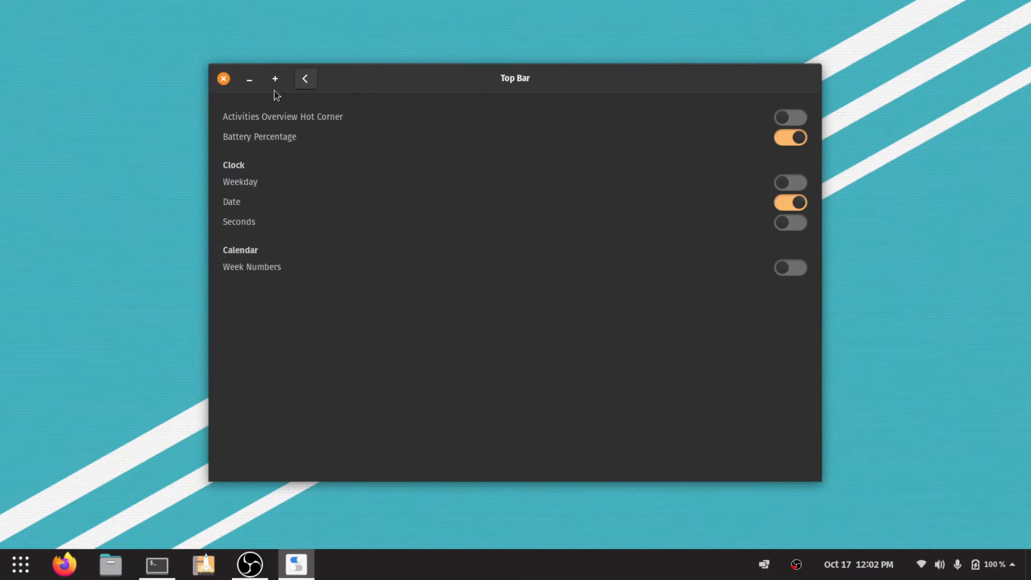
Look through the list of installed extensions in Tweaks and check which ones are enabled.
click(306, 80)
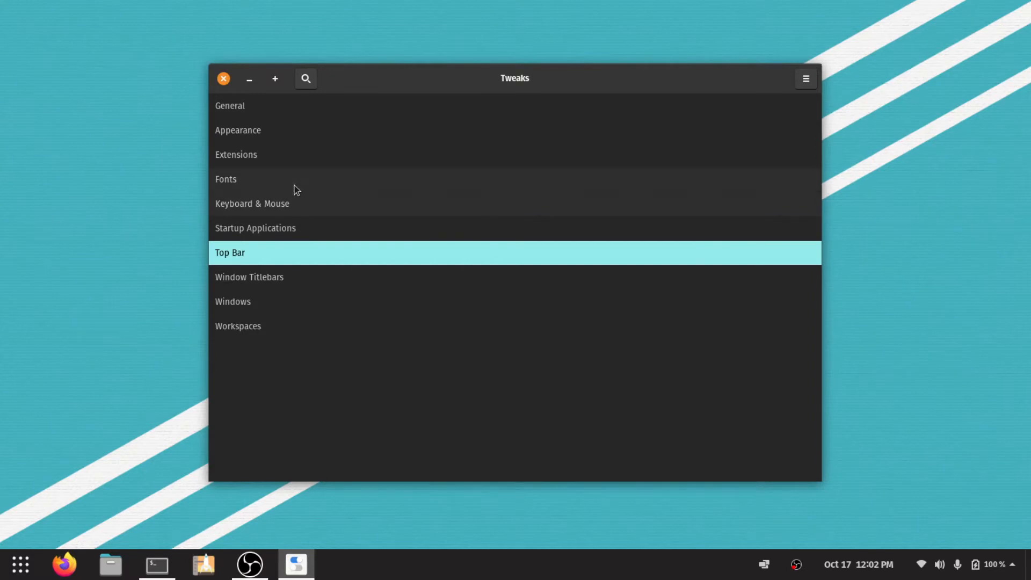
click(300, 157)
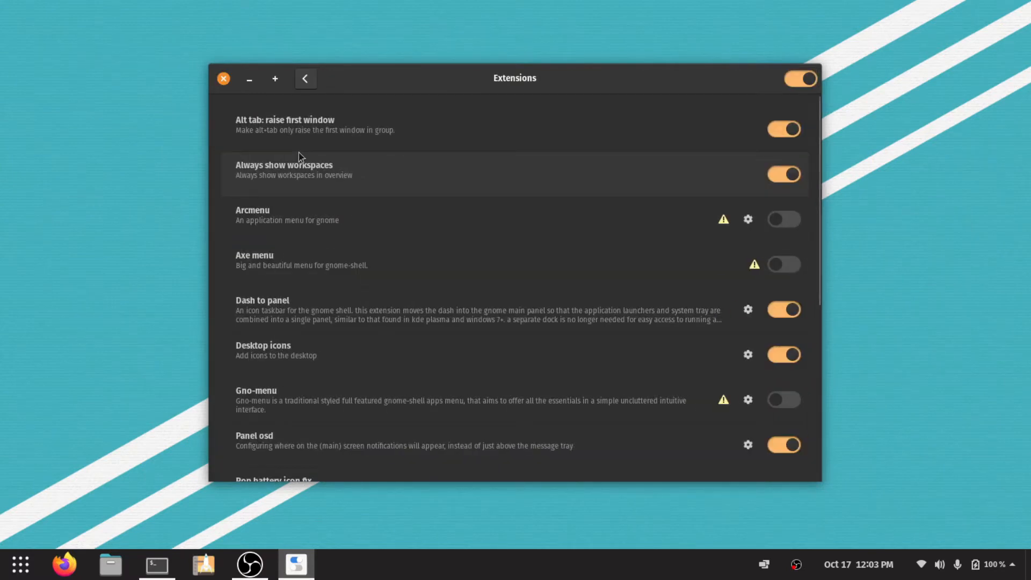
click(306, 81)
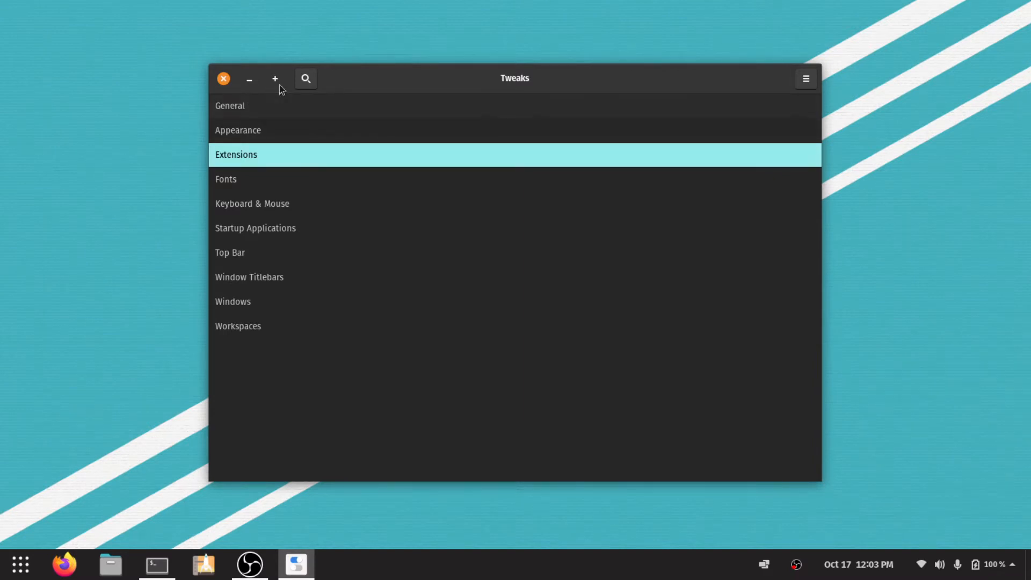
click(306, 156)
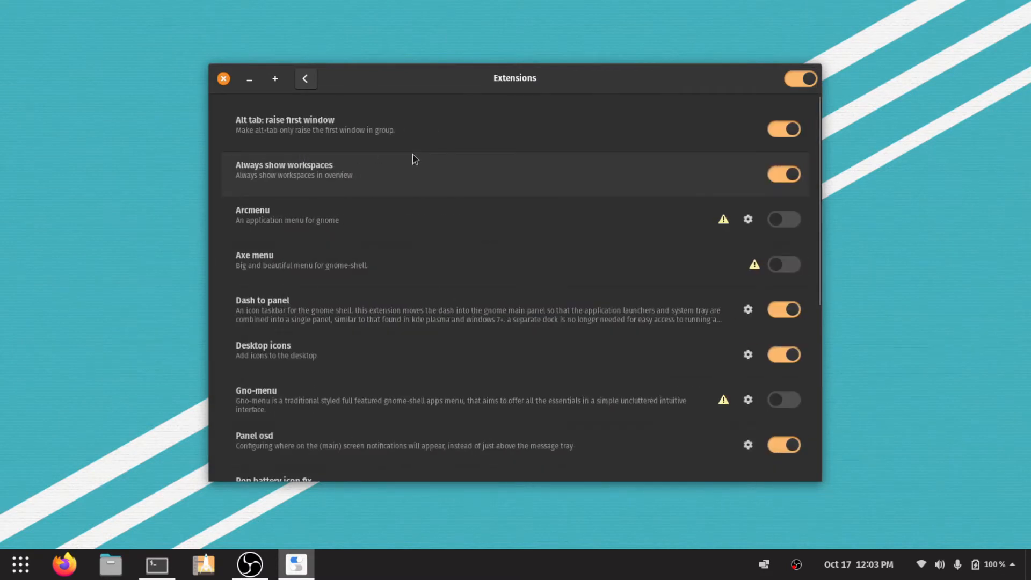
scroll(416, 159, down, 6)
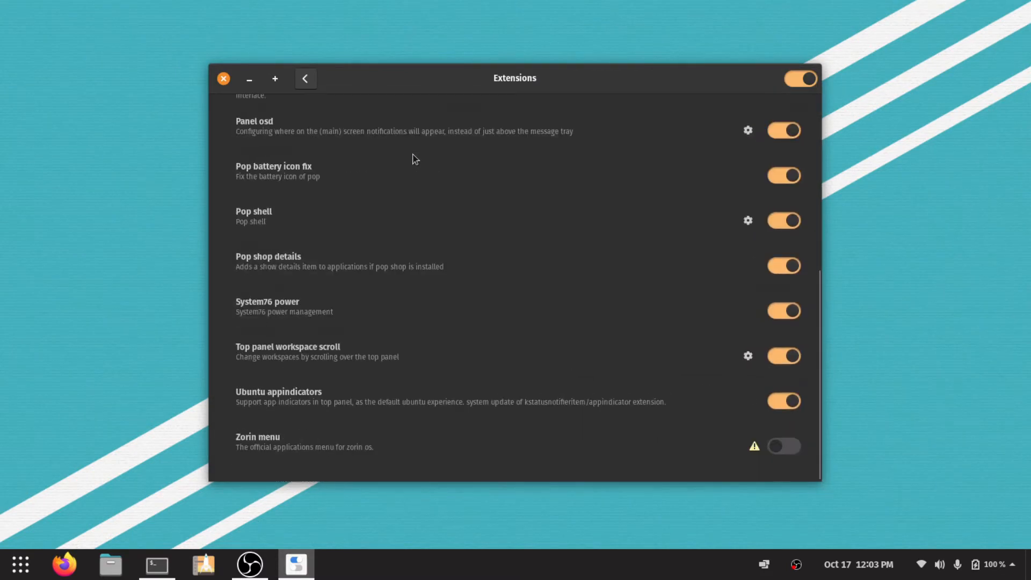
scroll(415, 159, up, 4)
scroll(415, 159, up, 2)
scroll(416, 159, down, 6)
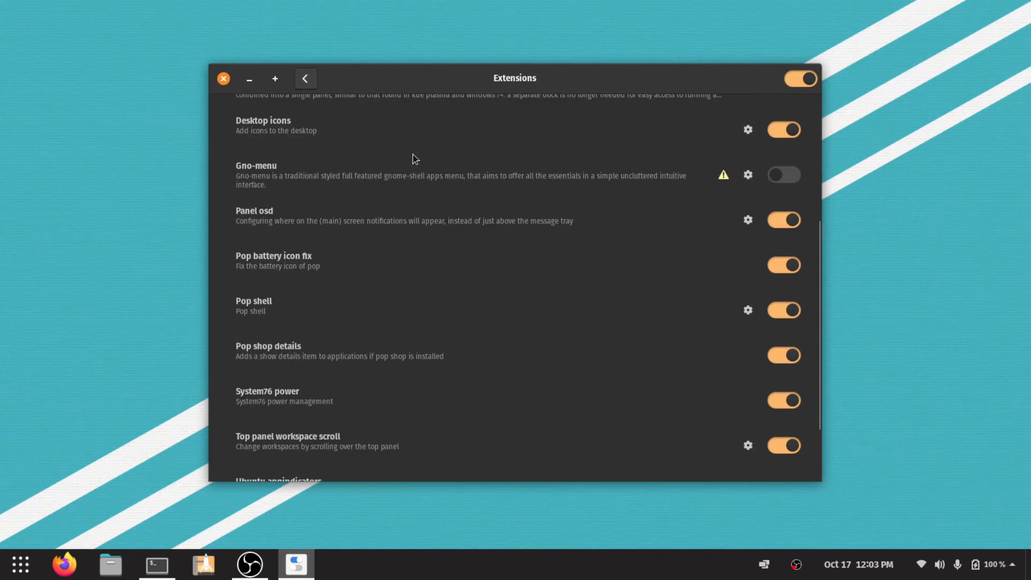
scroll(415, 159, up, 4)
scroll(415, 159, up, 2)
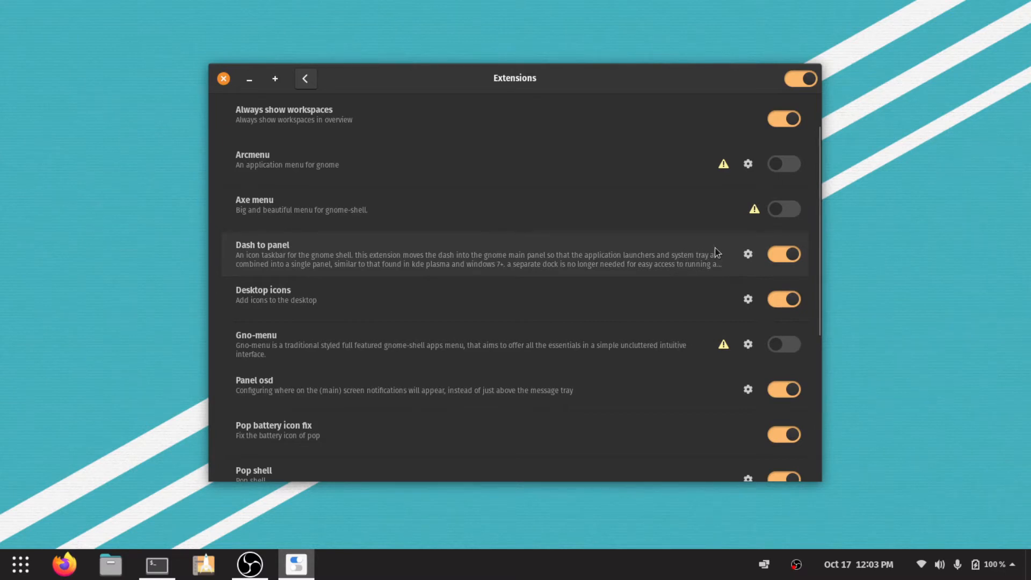
Open the Dash to Panel extension's settings and move its window over the right half of the Tweaks window.
click(748, 254)
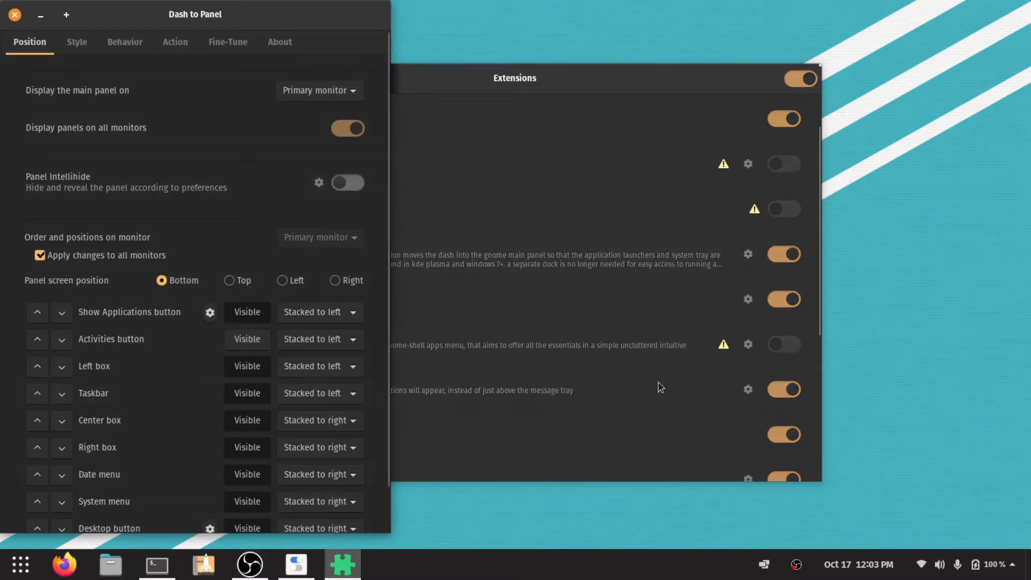
drag(247, 15, 564, 16)
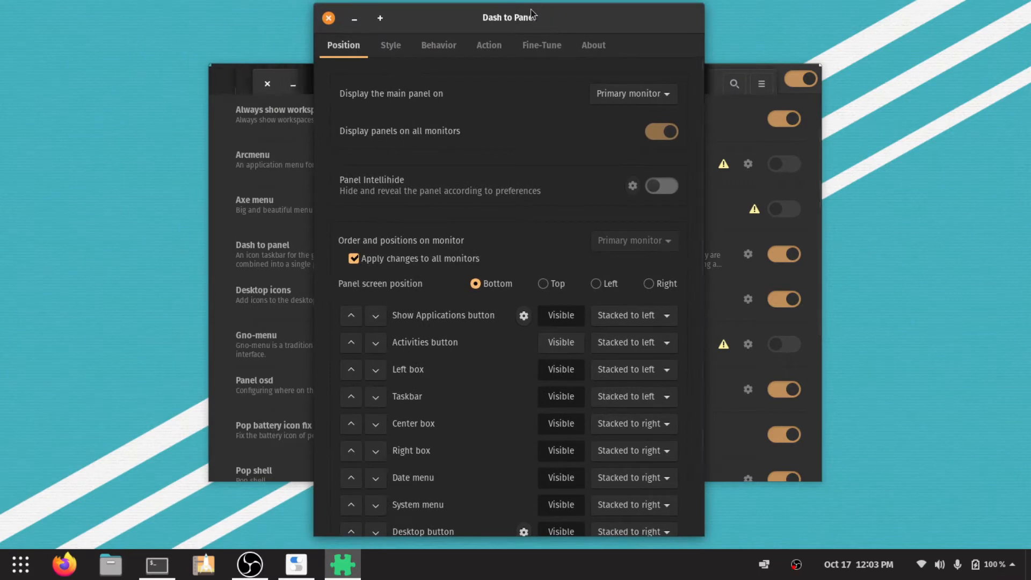
drag(565, 18, 684, 15)
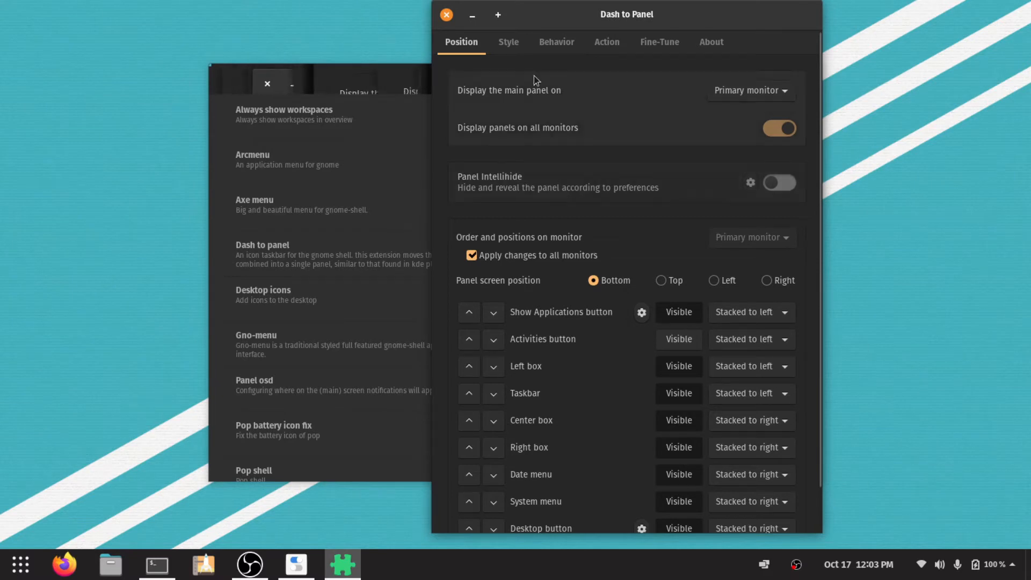
In the Dash to Panel style settings, set the Panel Size to 37 px and the App Icon Margin to 5 px.
click(508, 42)
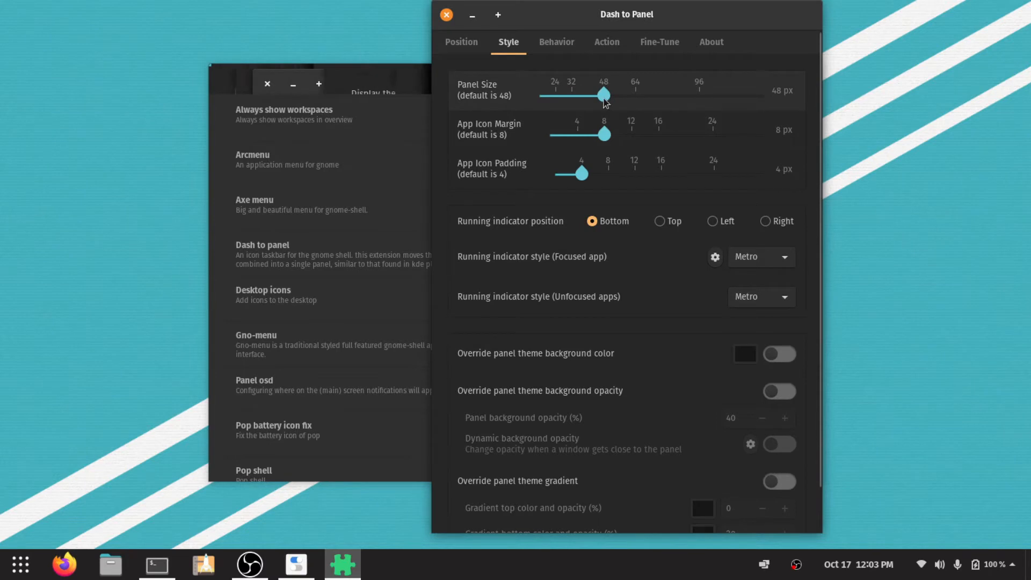
drag(605, 102, 586, 104)
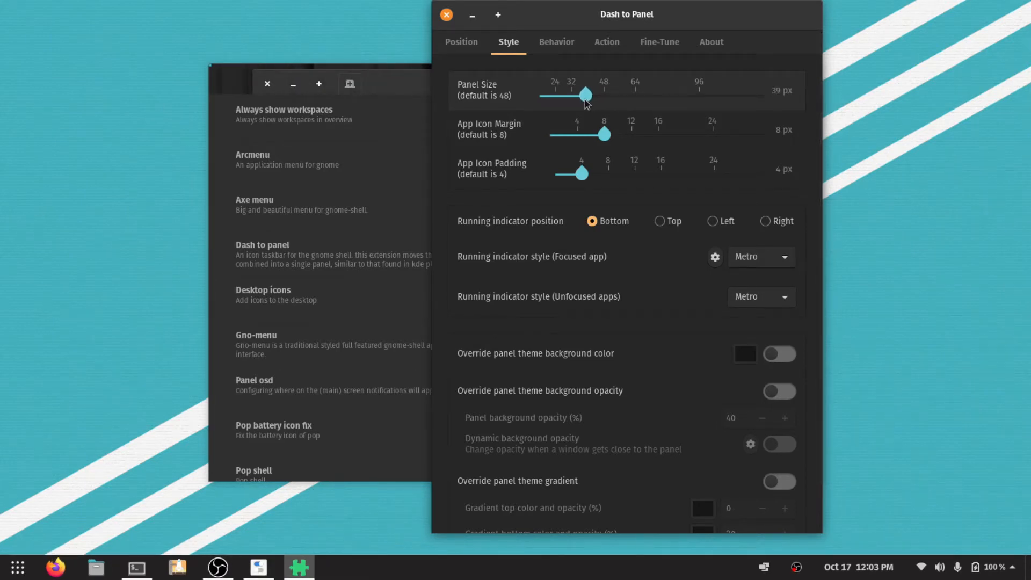
drag(587, 104, 584, 103)
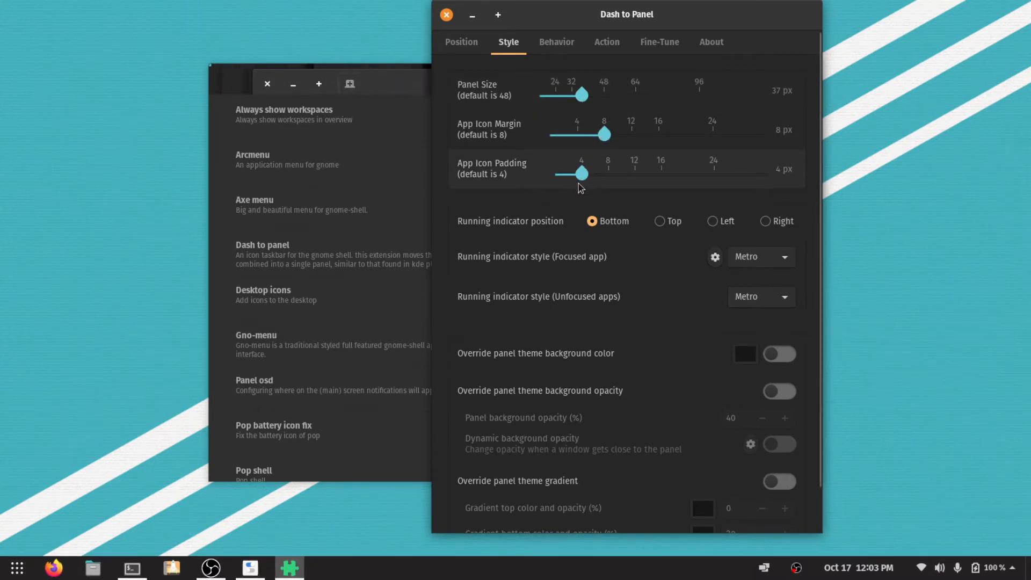
drag(606, 136, 585, 141)
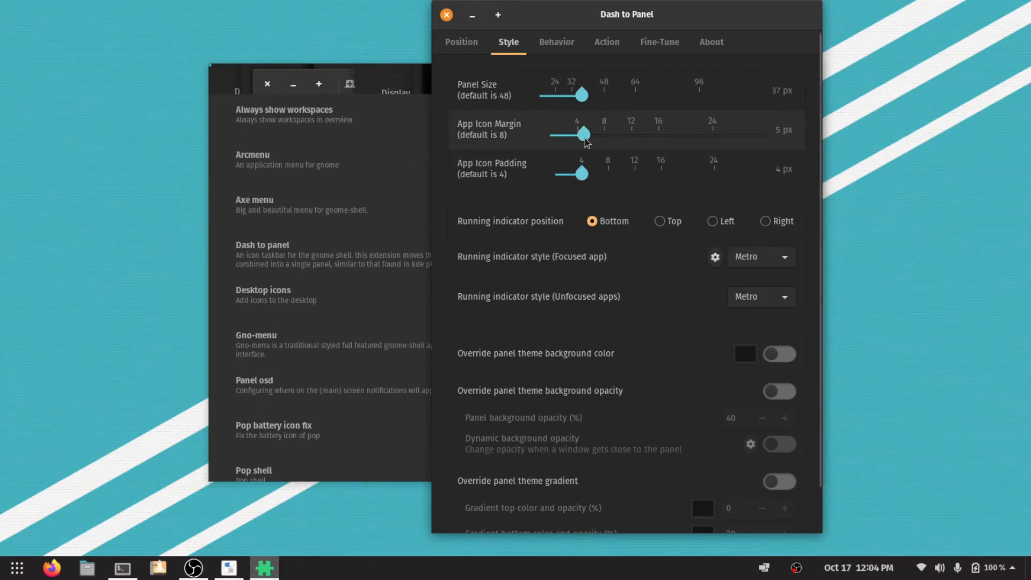
Set the App Icon Margin to 4 px and the App Icon Padding to 6 px, and close the Dash to Panel settings.
drag(585, 138, 575, 140)
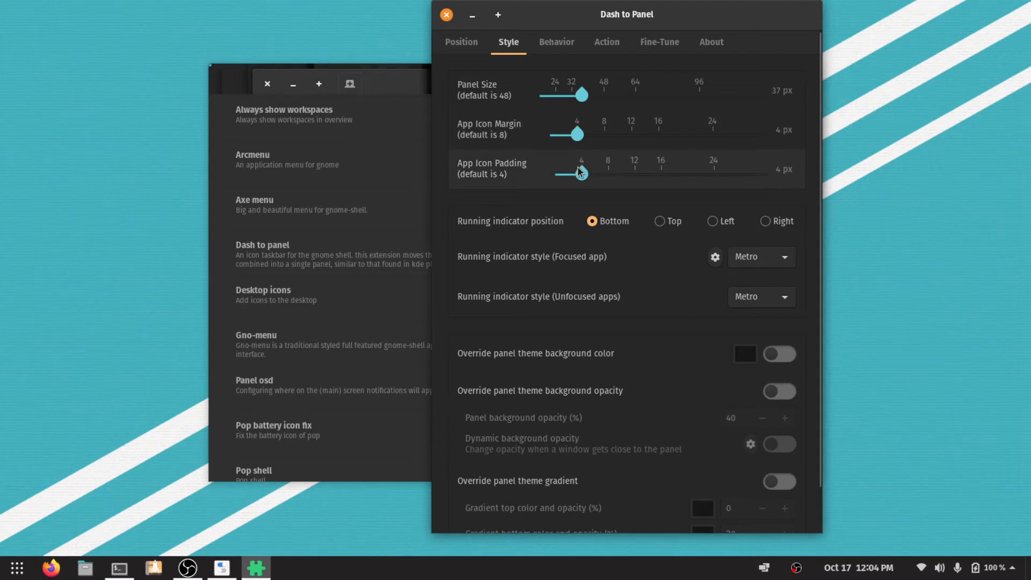
mouse_move(582, 175)
mouse_down()
mouse_move(571, 176)
mouse_move(605, 176)
mouse_move(583, 176)
mouse_move(595, 176)
mouse_up()
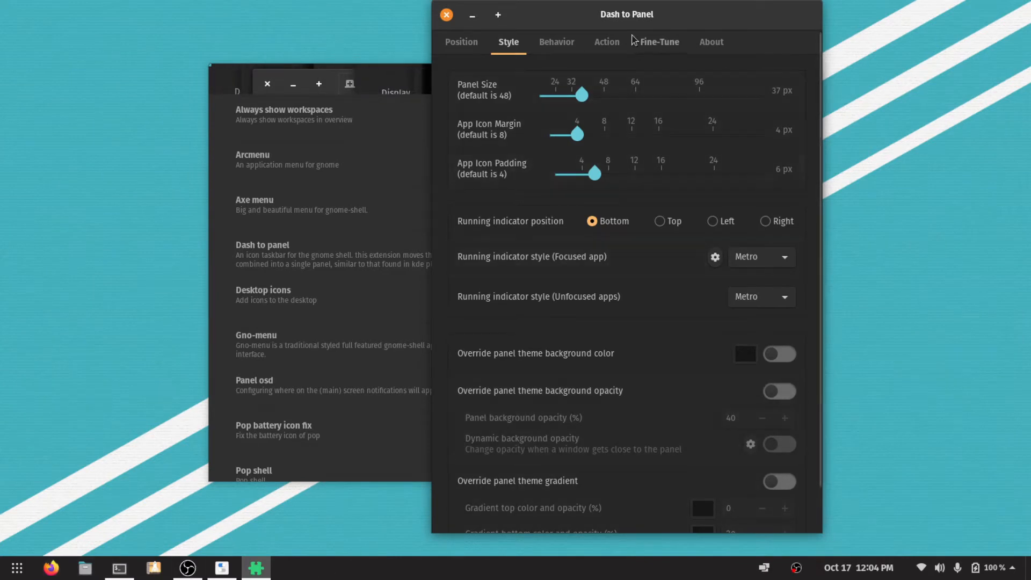
click(446, 16)
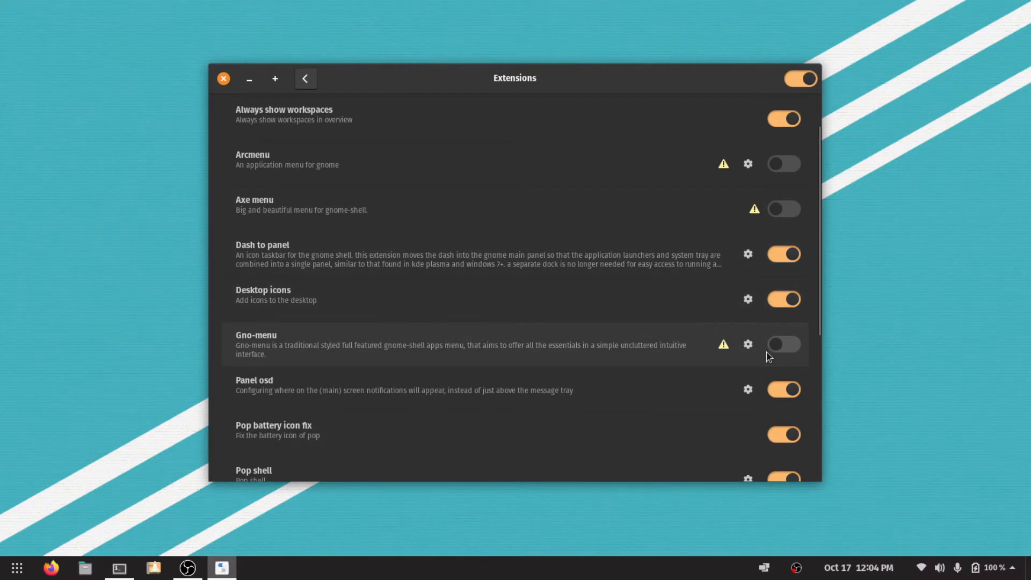
Open the Panel OSD extension's settings, move the window over the Tweaks window, and show and dismiss a test notification.
scroll(766, 352, up, 2)
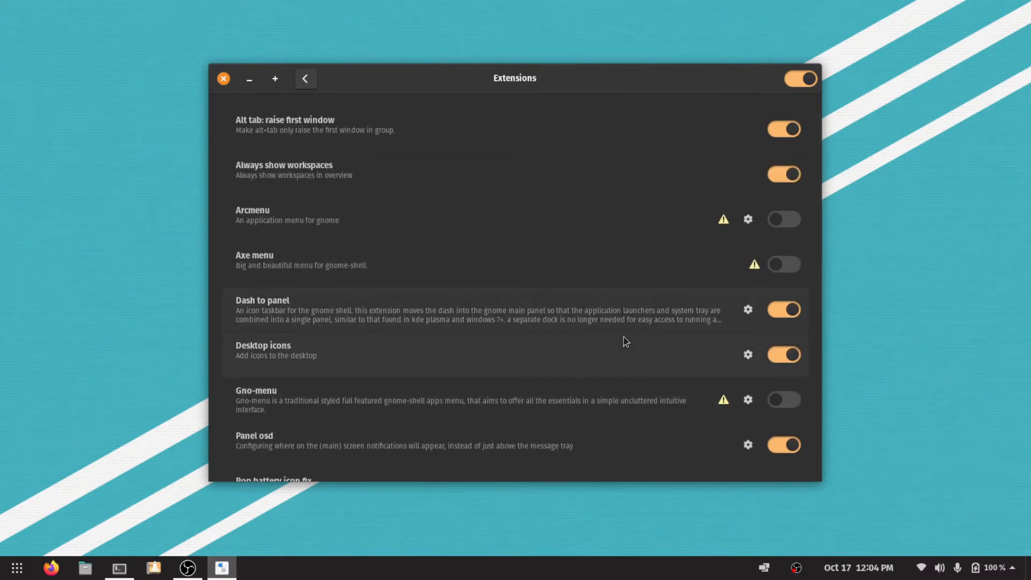
scroll(630, 339, down, 6)
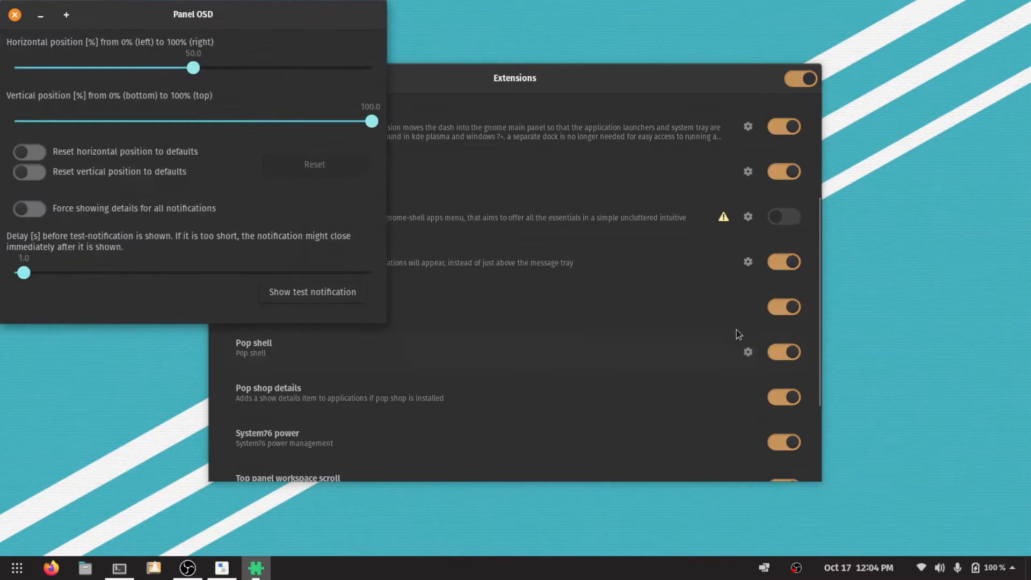
drag(203, 14, 630, 167)
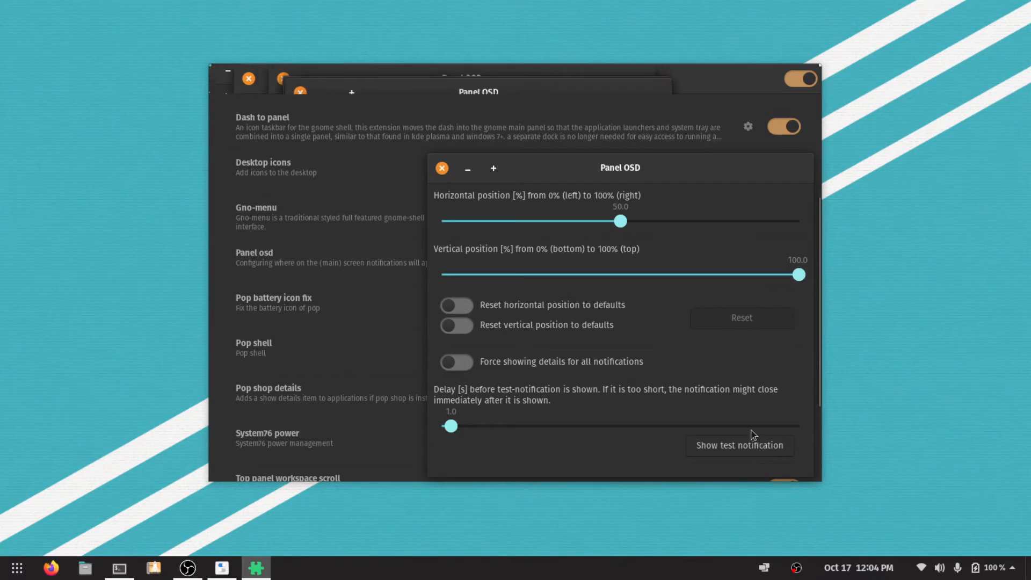
click(750, 452)
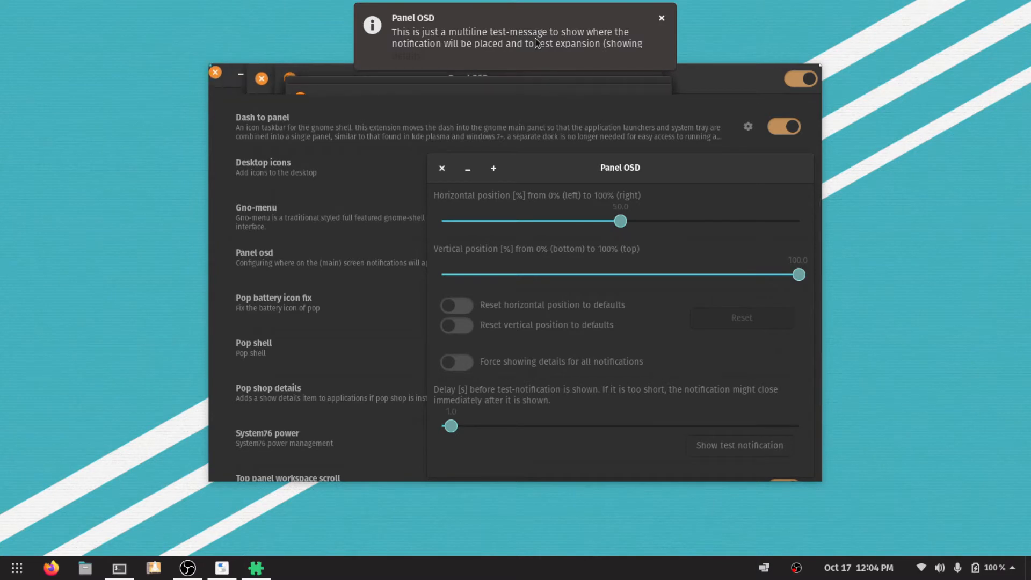
click(662, 20)
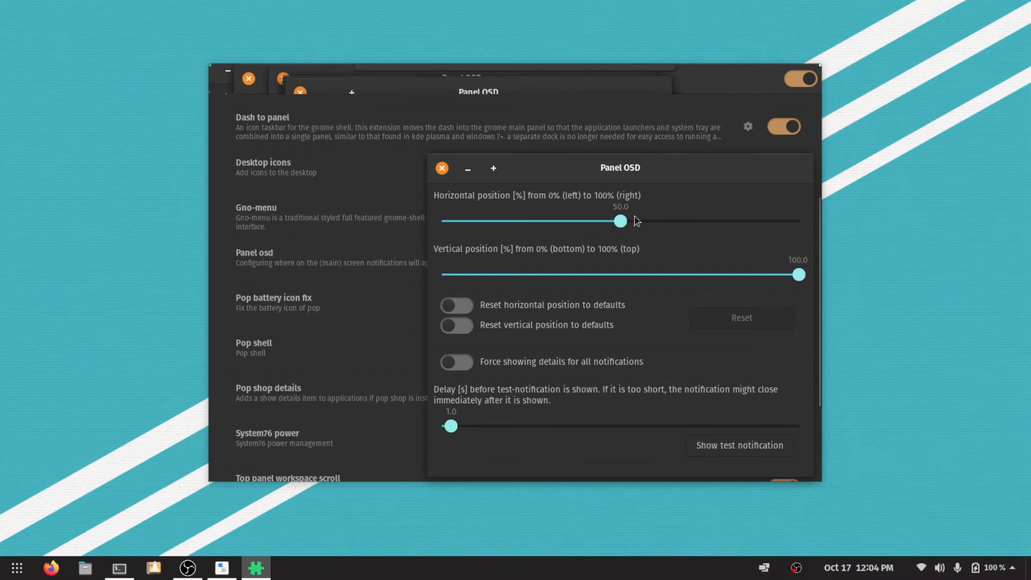
Test notifications at 100% horizontal, first at the existing vertical position and at 0%, raise the vertical position slightly, and close the Panel OSD settings.
drag(624, 221, 808, 228)
click(750, 449)
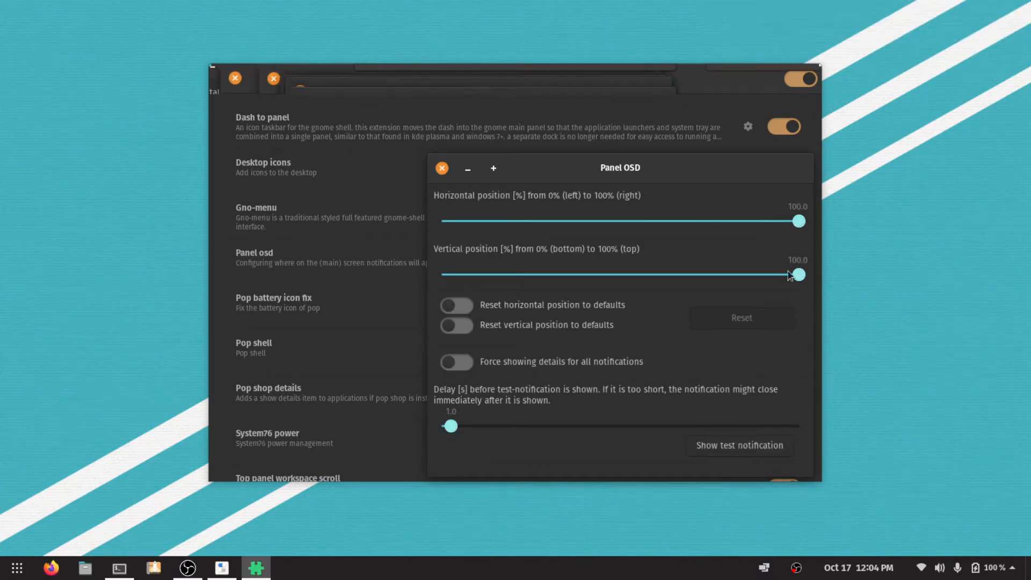
drag(799, 275, 447, 290)
click(755, 450)
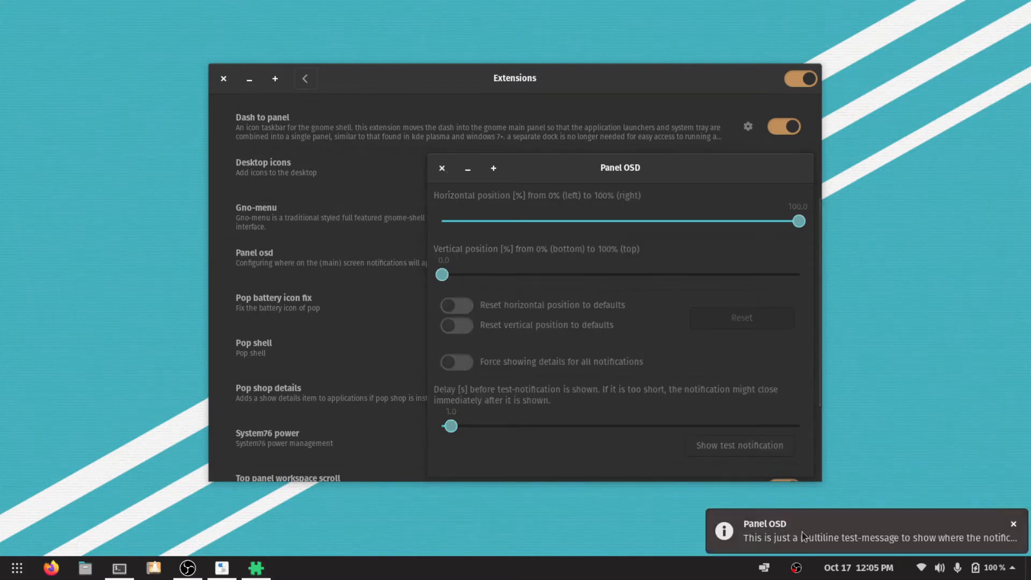
click(818, 530)
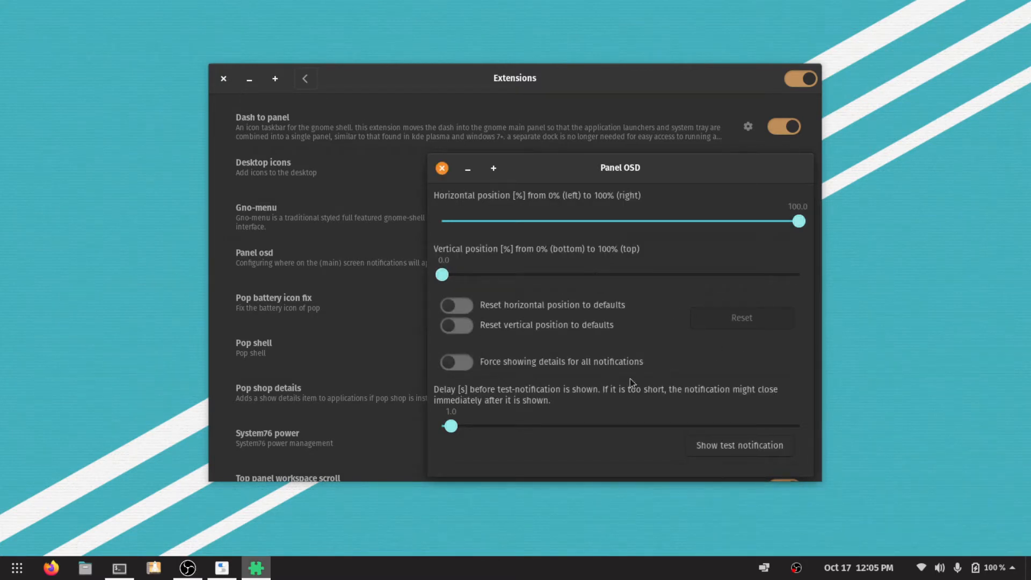
drag(444, 276, 458, 279)
click(438, 170)
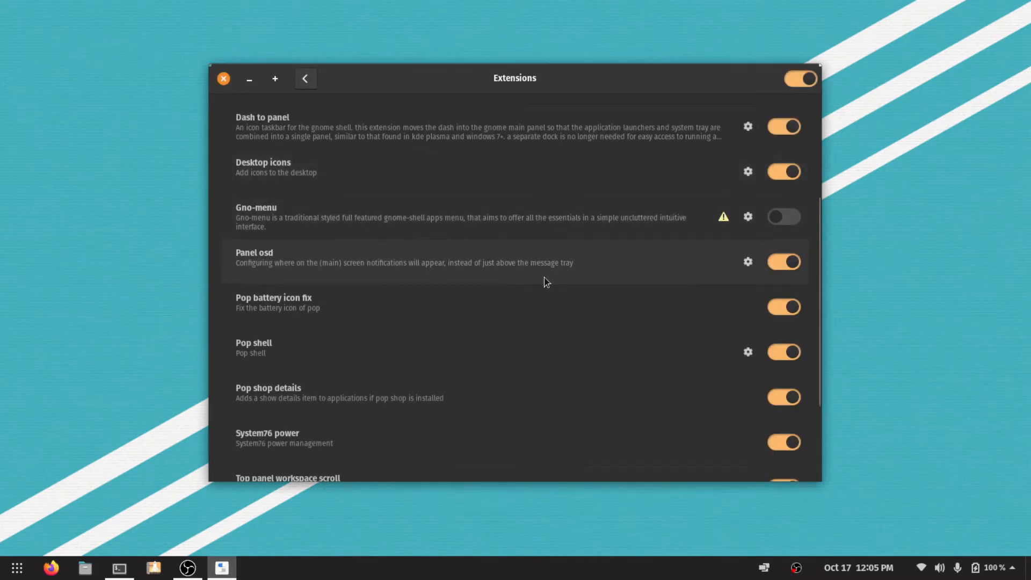
Open the Top panel workspace scroll settings, move the window over the Tweaks window, and try Ignore last workspace on and off.
scroll(499, 403, up, 3)
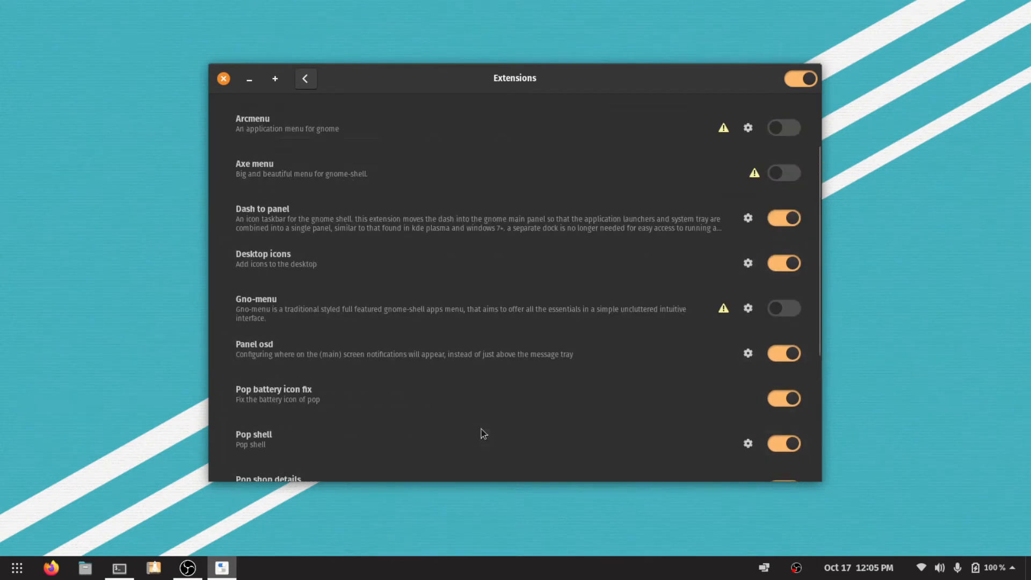
scroll(344, 407, down, 4)
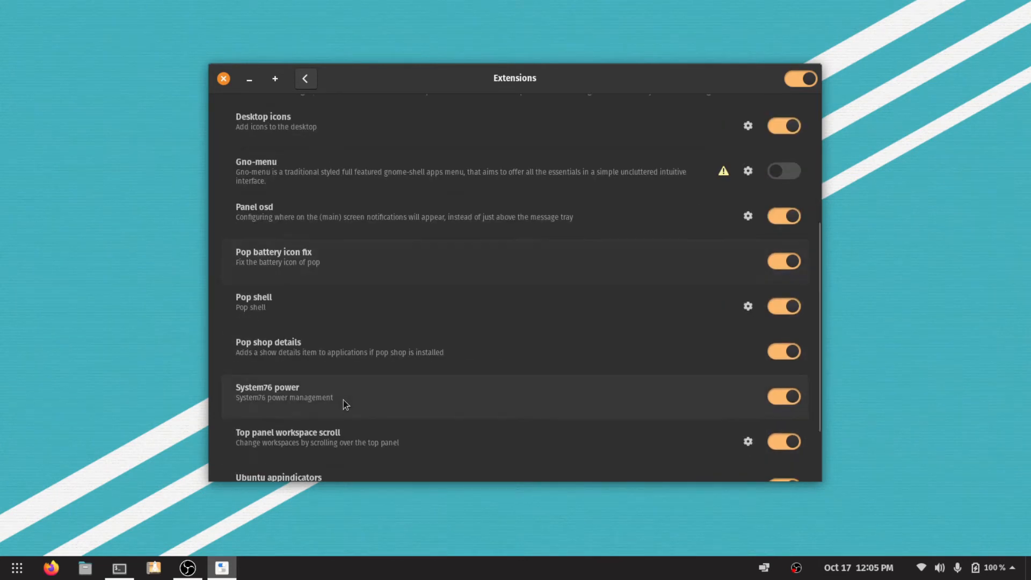
click(748, 443)
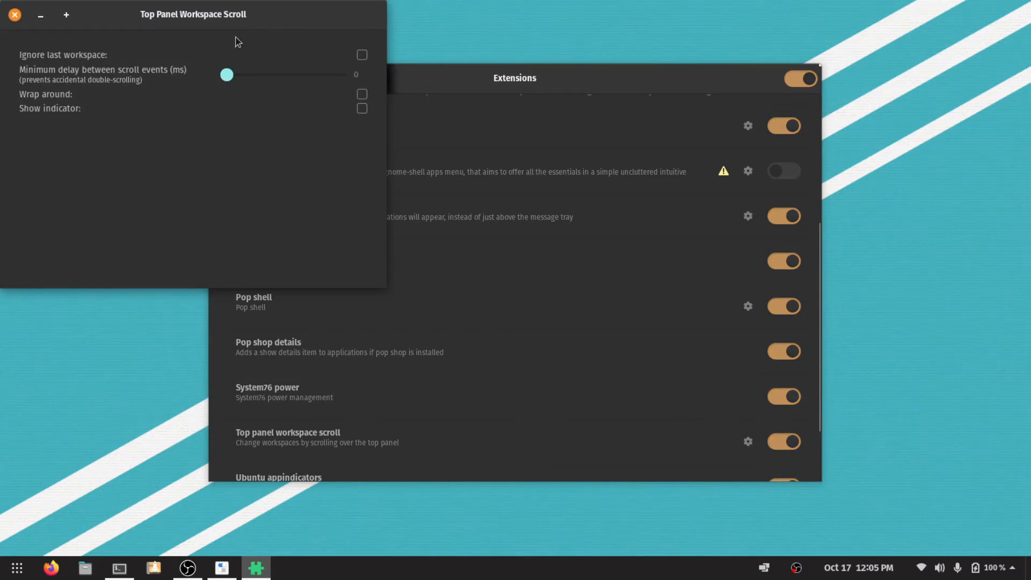
drag(236, 25, 559, 187)
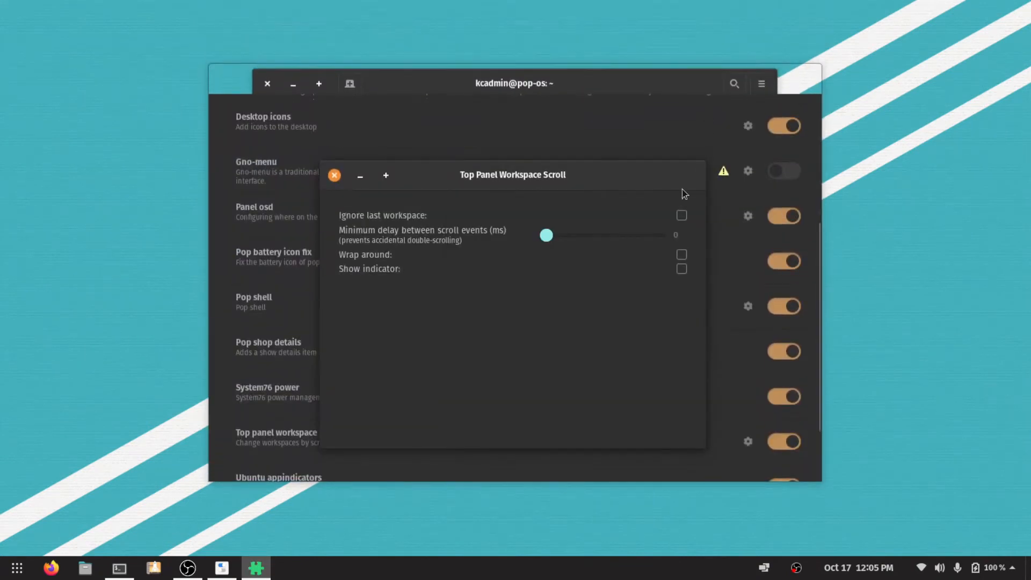
click(682, 216)
click(681, 215)
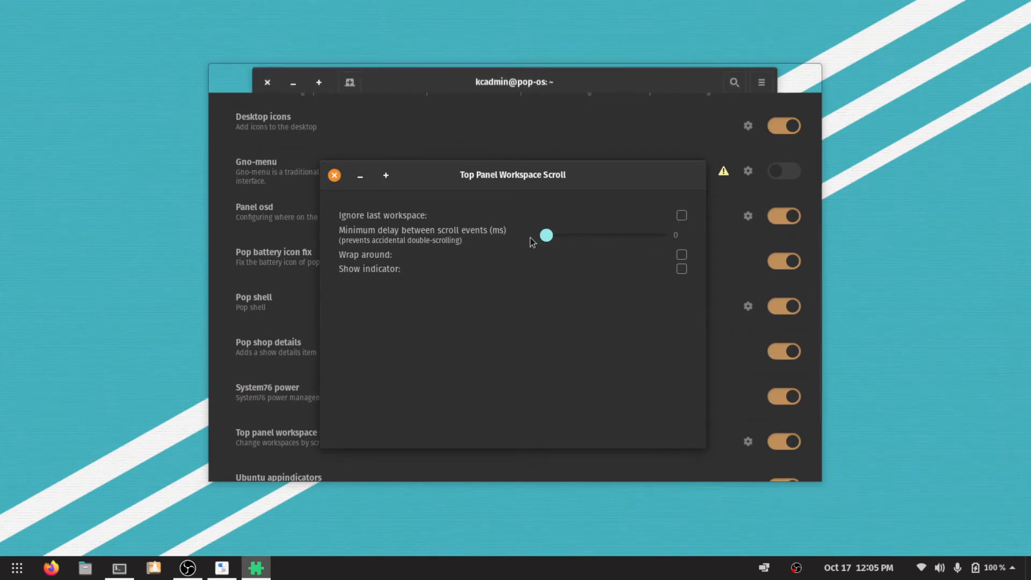
Set the minimum delay between scroll events to 305 ms, test workspace switching over the panel, and raise the delay to 349 ms.
drag(547, 236, 619, 239)
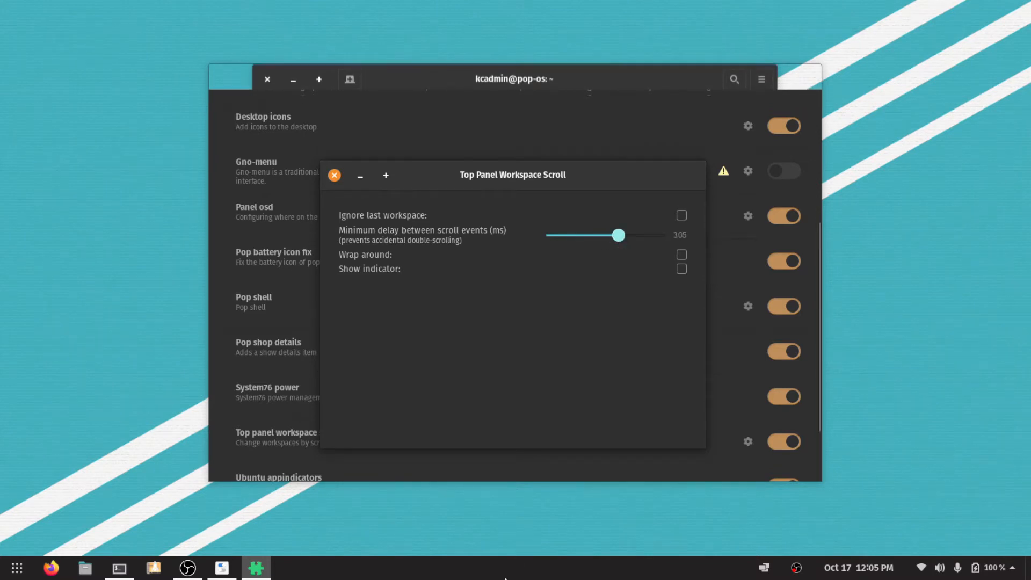
scroll(505, 578, down, 1)
scroll(506, 578, up, 1)
scroll(505, 579, down, 1)
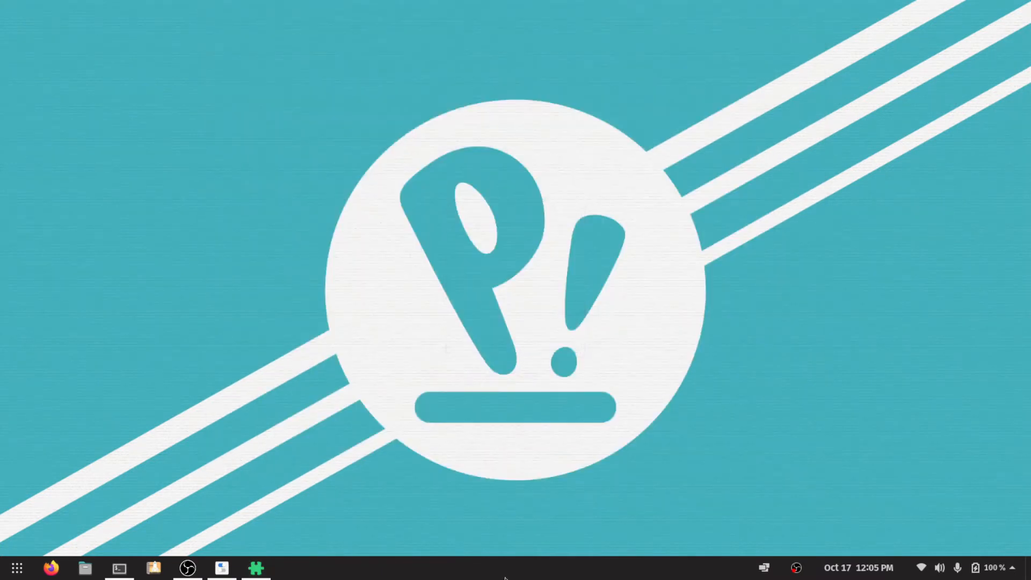
scroll(506, 579, up, 1)
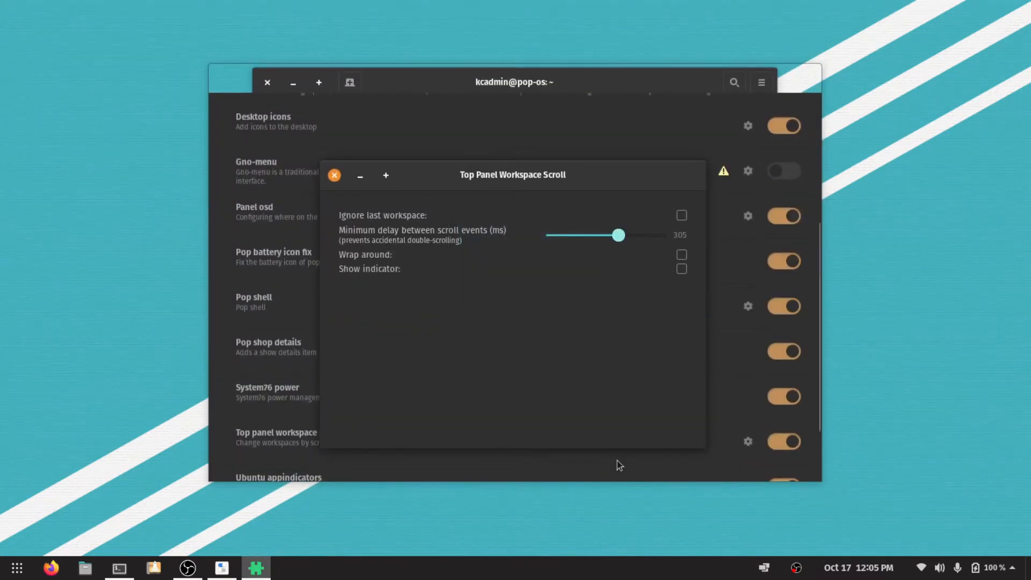
drag(618, 235, 625, 235)
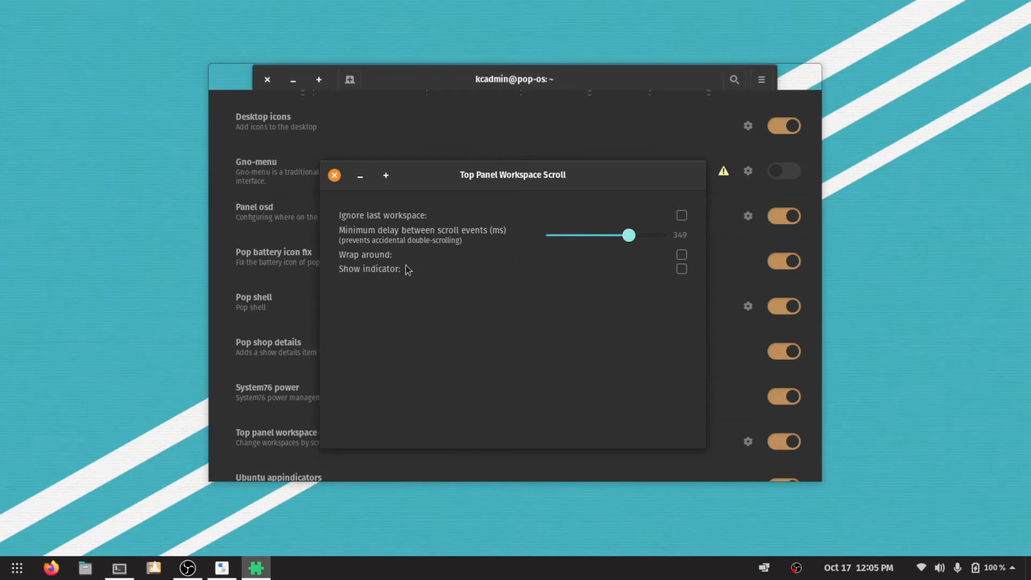
Try the Show indicator option while switching workspaces over the panel, and turn it off again.
click(683, 272)
scroll(634, 579, up, 1)
scroll(634, 579, down, 1)
scroll(634, 579, up, 1)
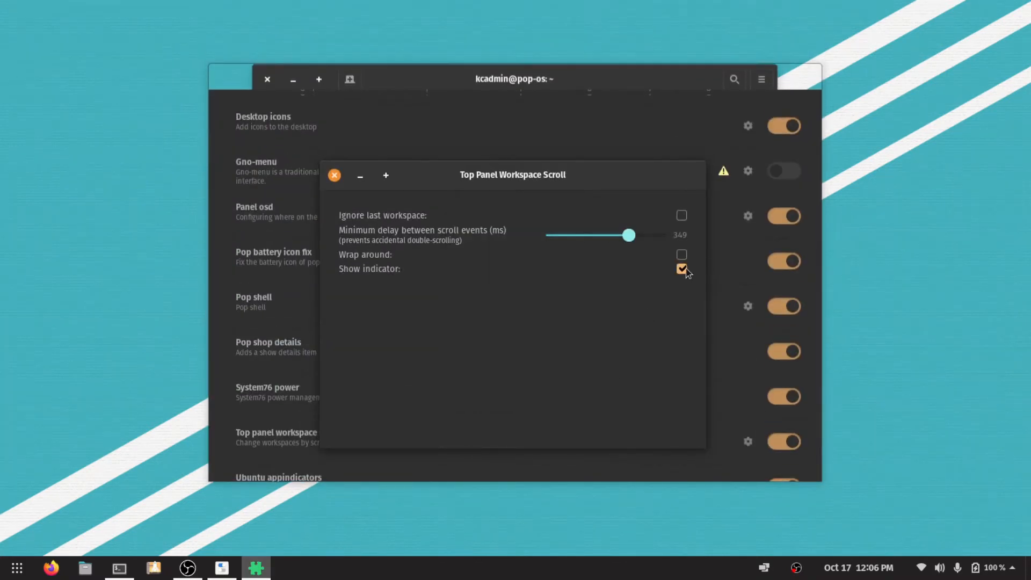
click(685, 269)
Try the Wrap around option while switching workspaces in both directions over the panel, and turn it off again.
click(682, 255)
scroll(500, 568, up, 1)
scroll(499, 570, up, 3)
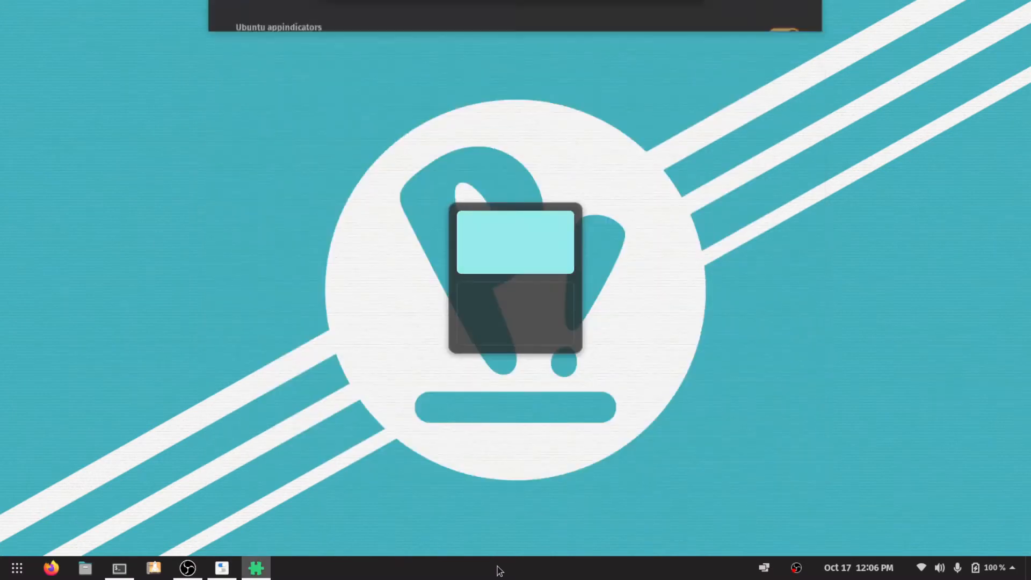
scroll(500, 570, down, 2)
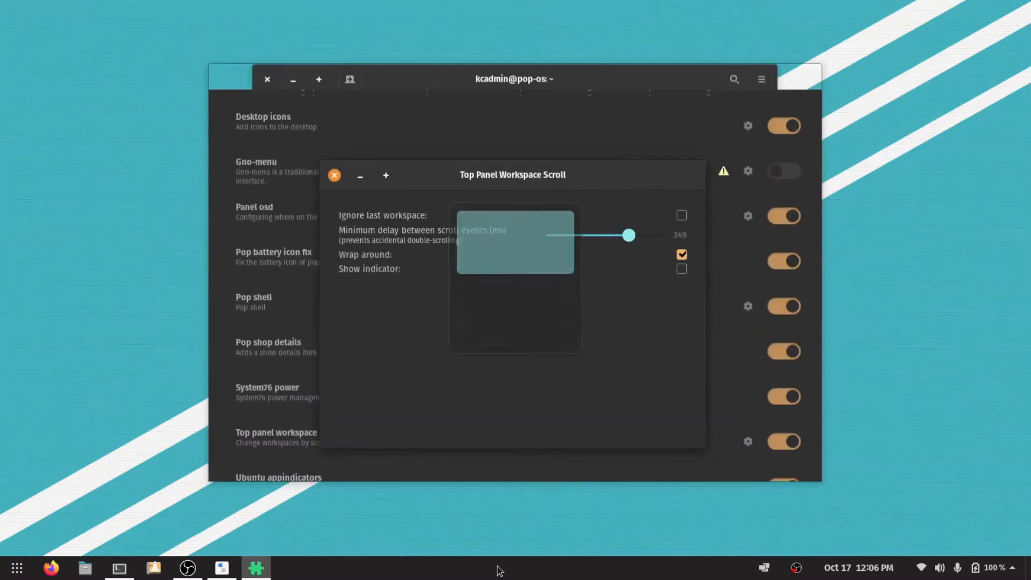
scroll(499, 570, down, 3)
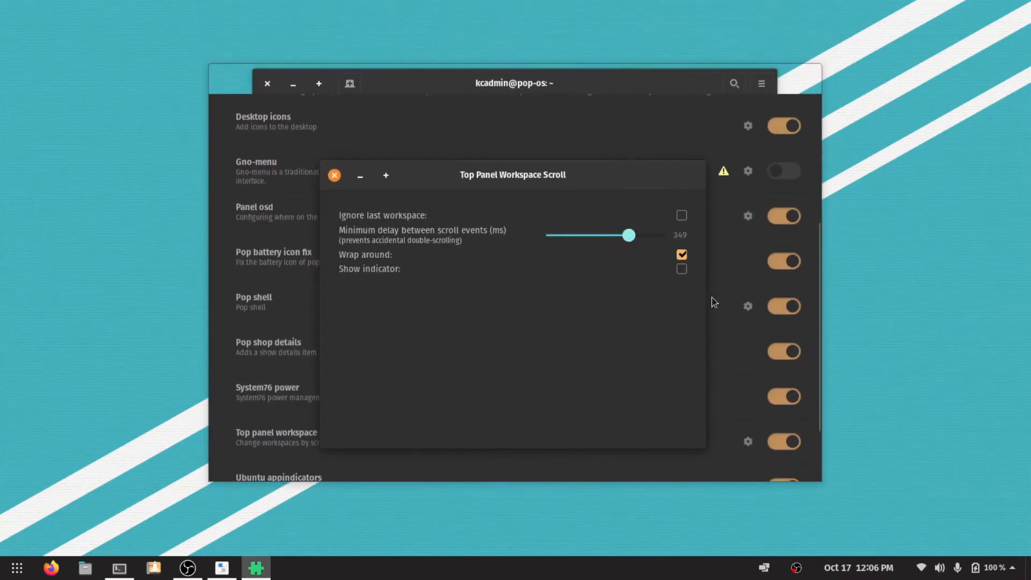
scroll(585, 570, down, 2)
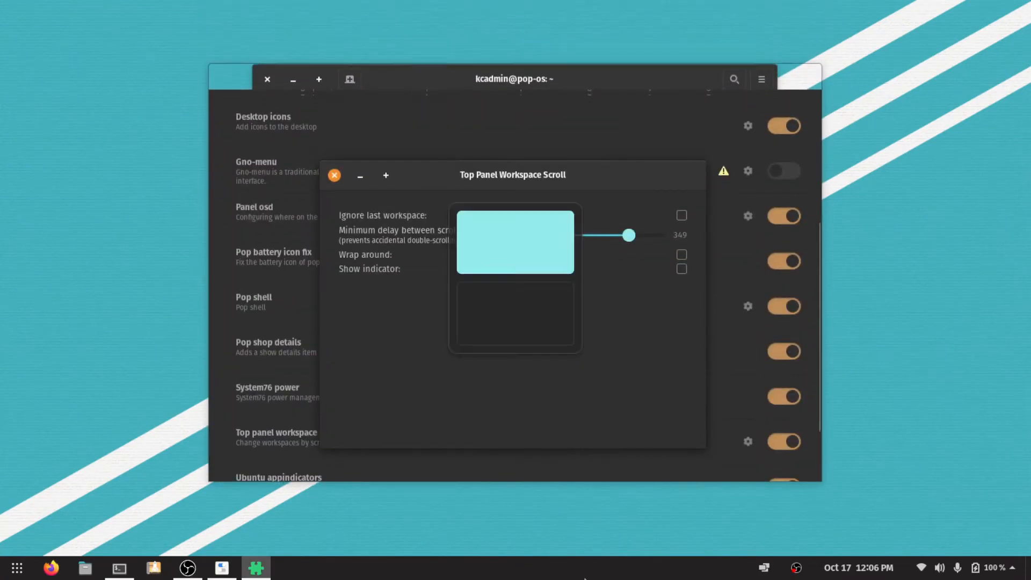
scroll(585, 579, up, 1)
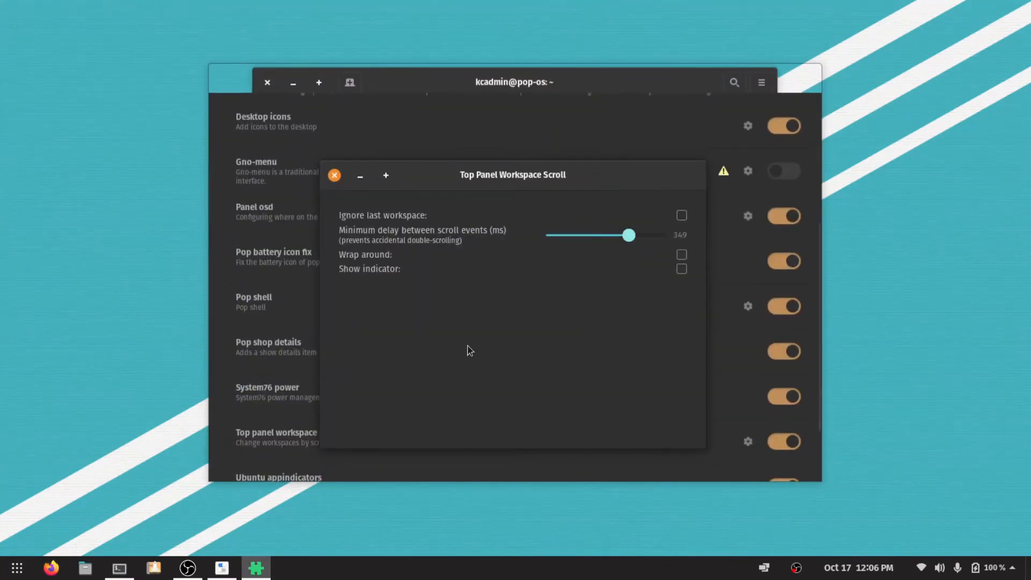
Close the Top Panel Workspace Scroll settings, maximize the Tweaks window and close it.
click(332, 176)
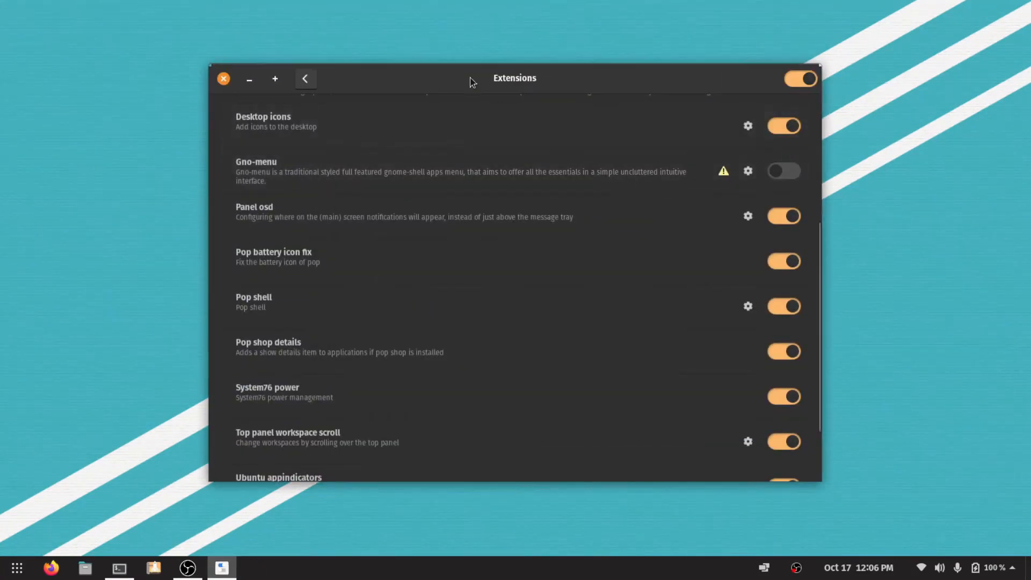
drag(451, 87, 498, 60)
drag(327, 51, 451, 131)
double_click(450, 131)
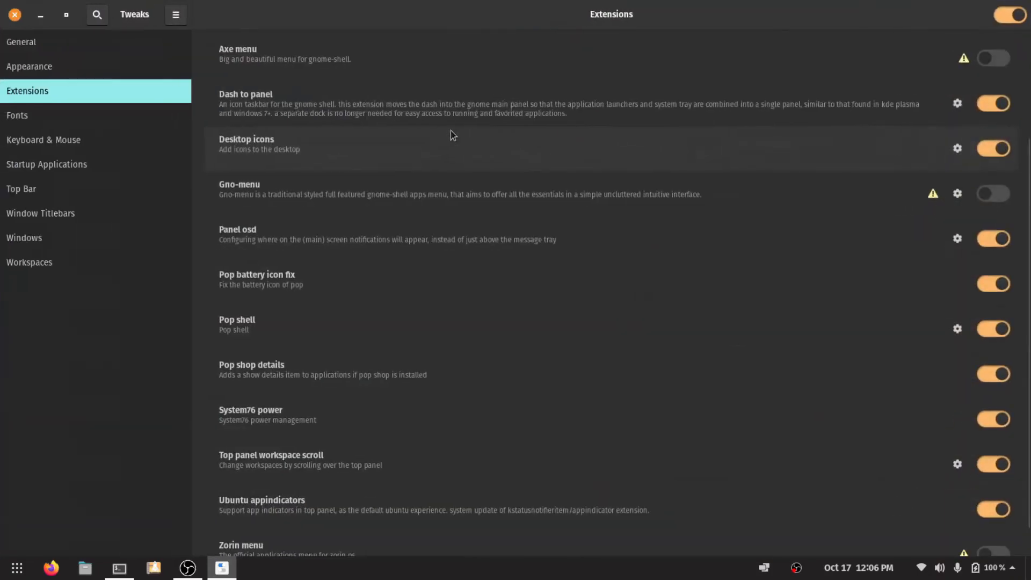
click(15, 15)
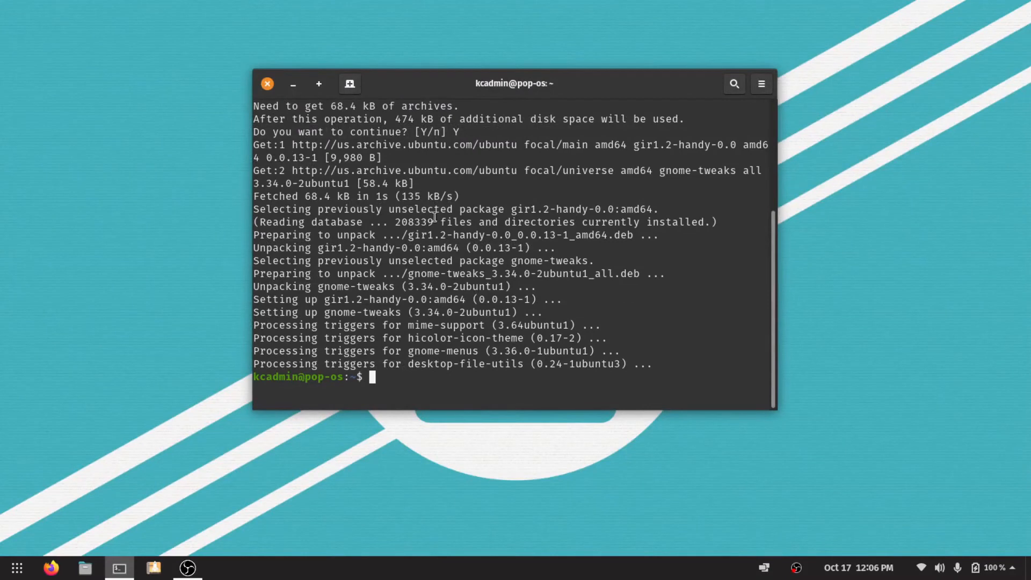
Move the terminal window near the middle of the desktop and clear its output.
drag(427, 91, 499, 98)
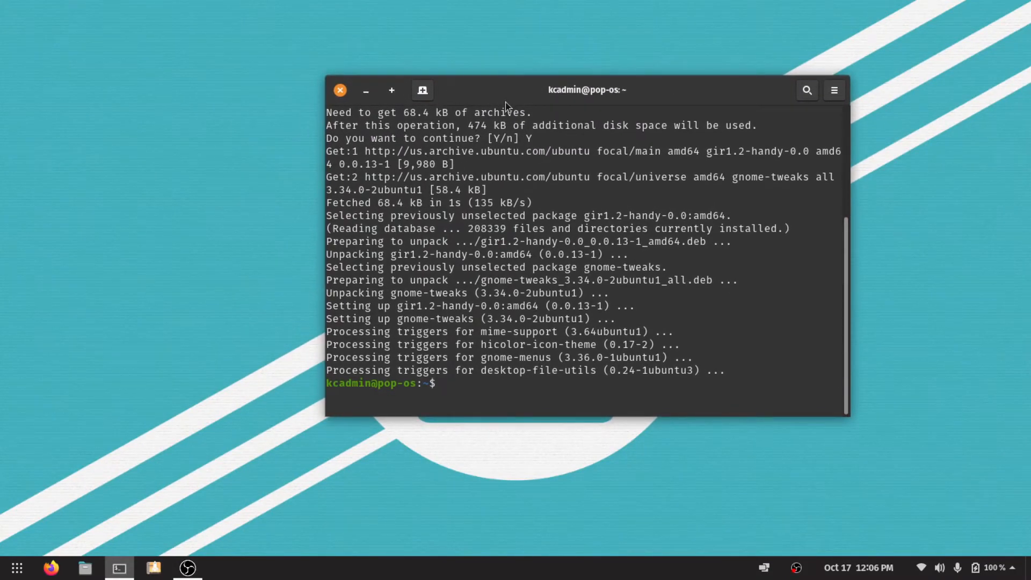
drag(511, 100, 451, 135)
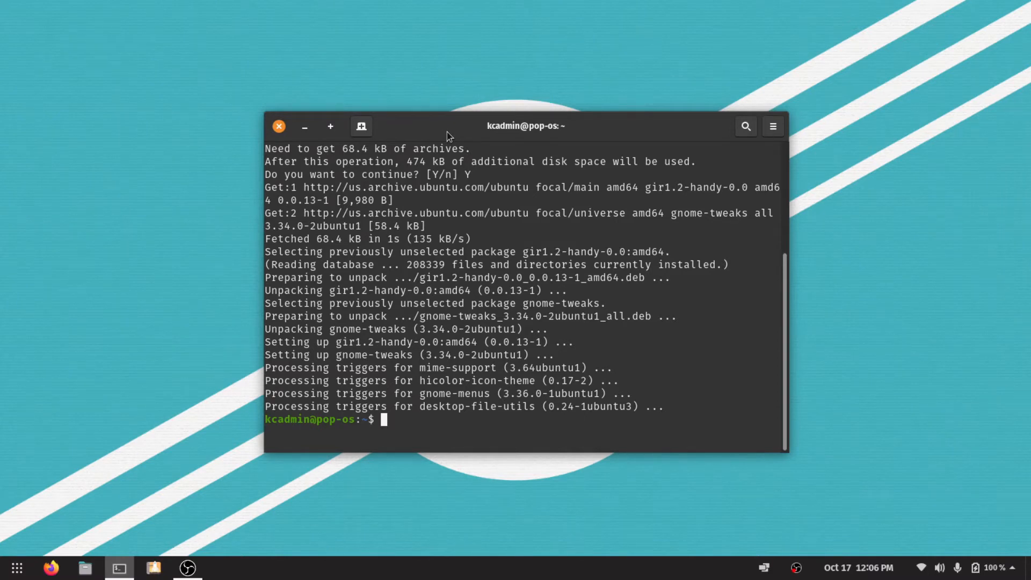
key(ctrl+l)
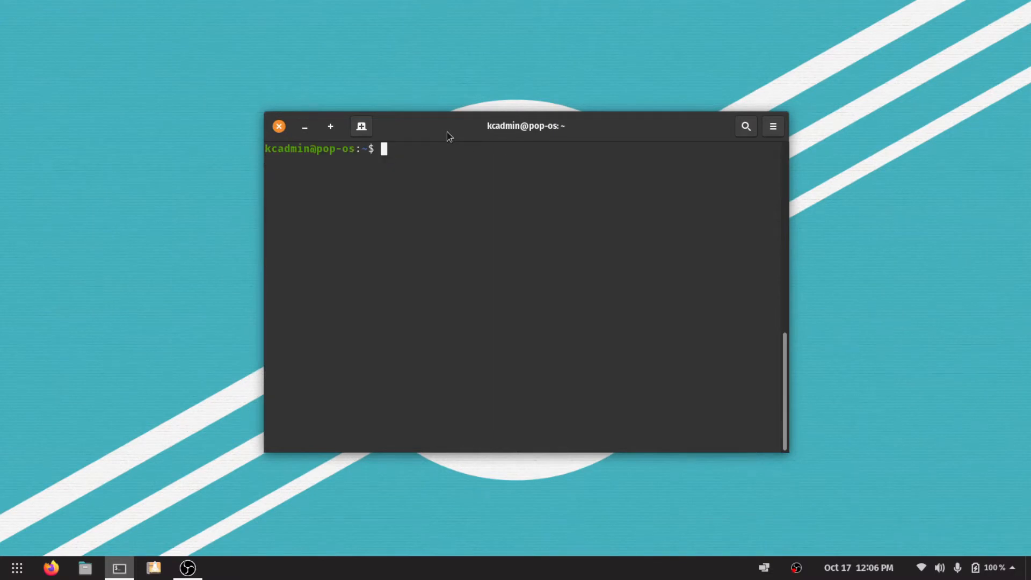
Install the Tilix terminal with "sudo apt install tilix" and accept the installation with Y.
text(sudo apt install tilix)
key(Return)
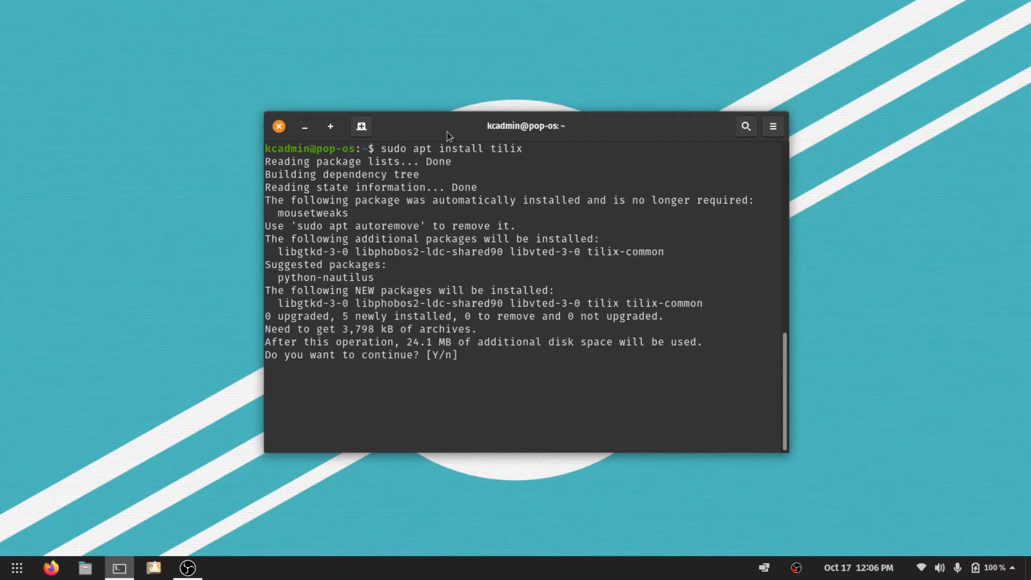
text(Y)
key(Return)
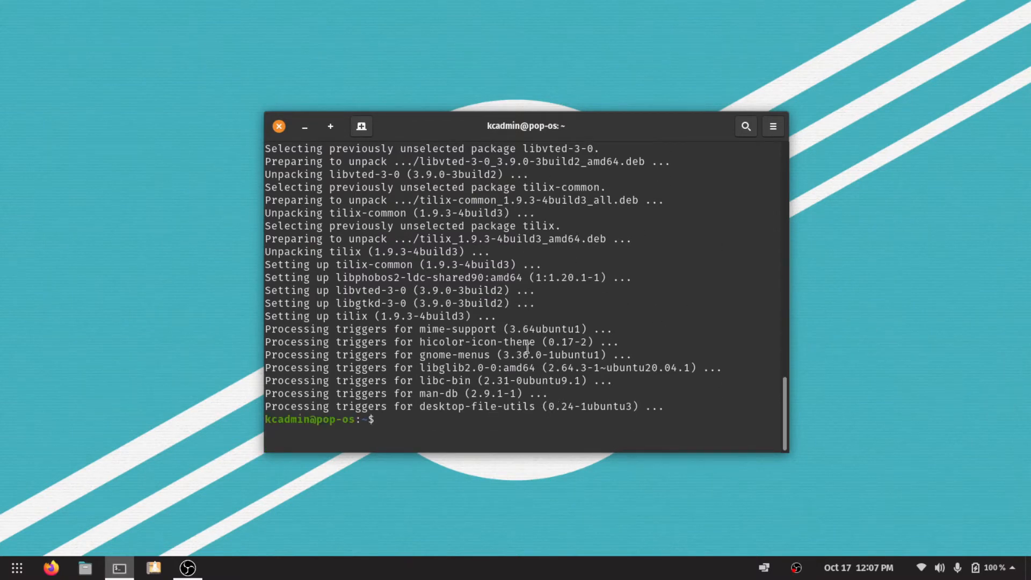
Close the terminal window and remove Pop!_Shop and Terminal from the favorites.
click(279, 126)
right_click(154, 568)
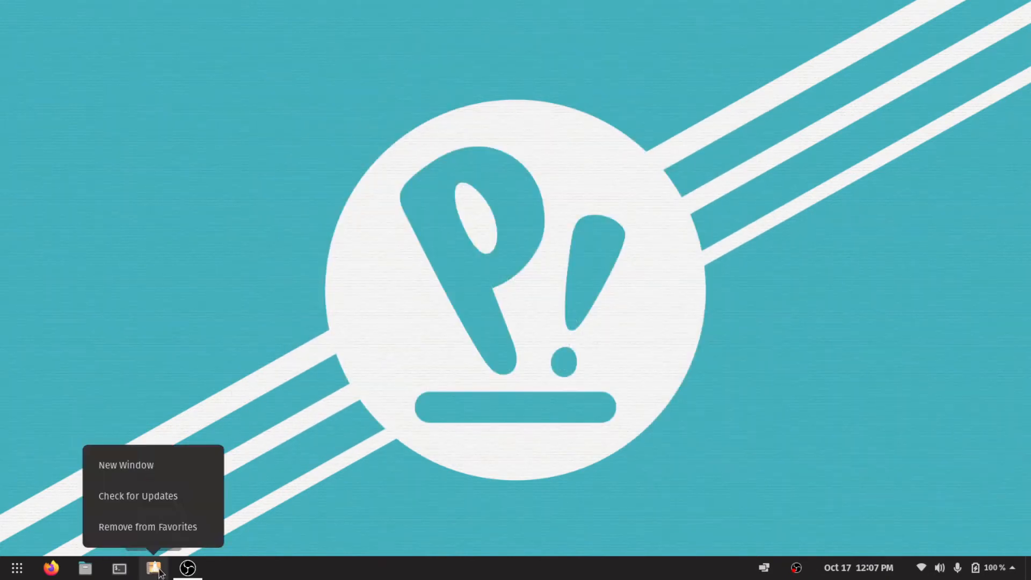
click(166, 528)
right_click(120, 568)
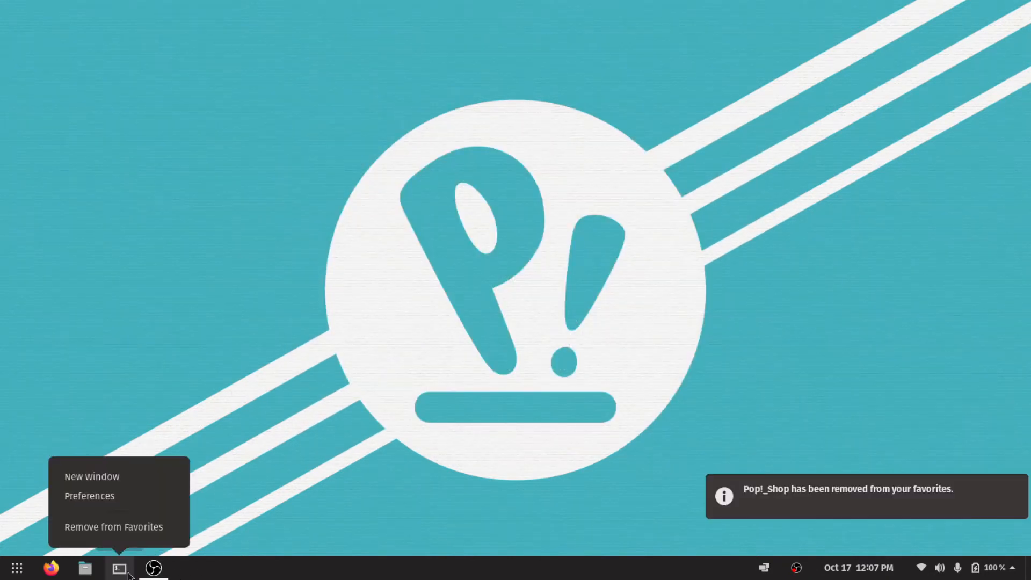
click(137, 529)
right_click(86, 570)
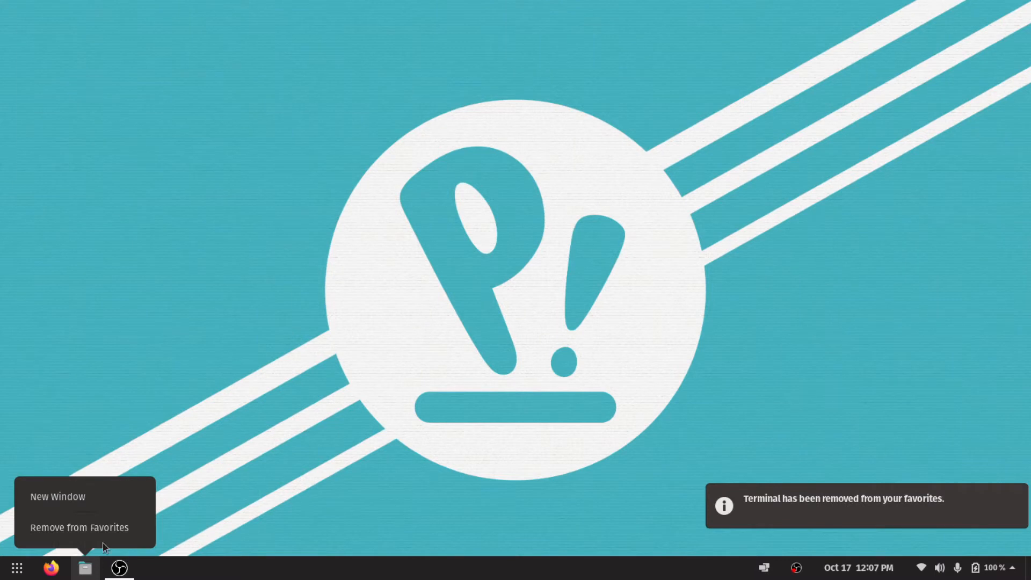
click(175, 529)
Add Tilix to the favorites from the full application list and launch it.
click(17, 568)
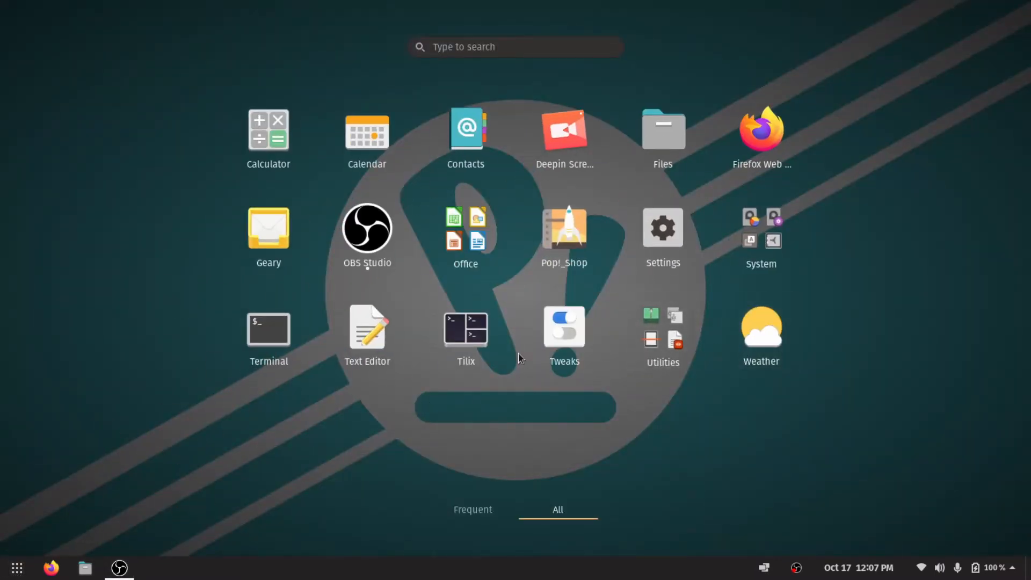
right_click(466, 350)
click(580, 355)
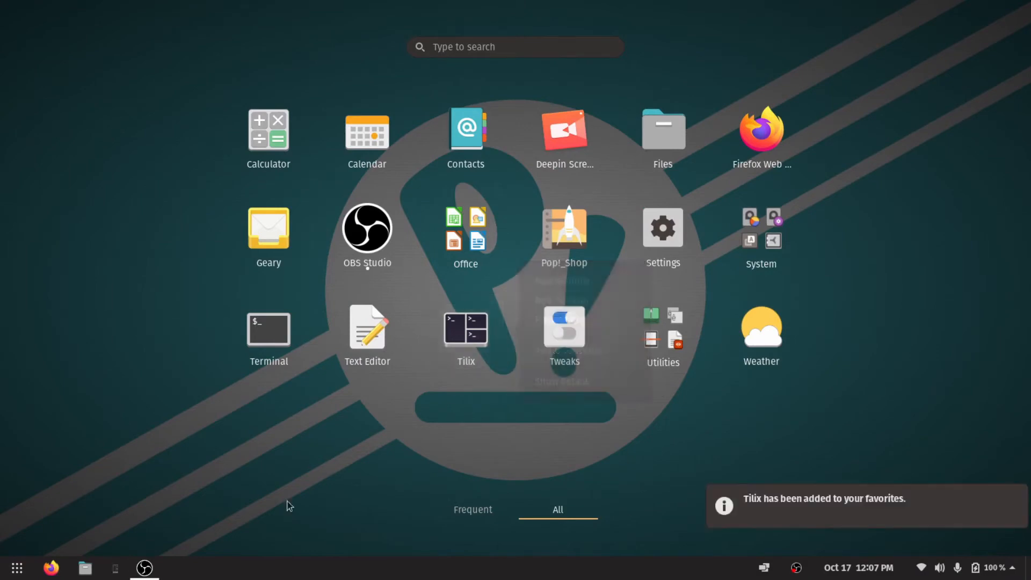
click(119, 567)
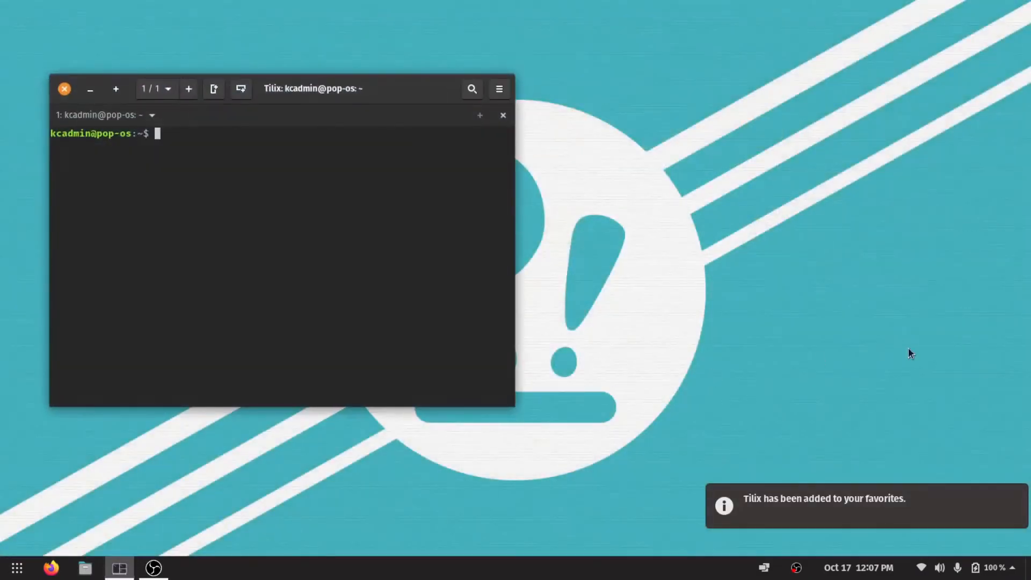
Move the Tilix window toward the middle of the desktop, try the ls command in it and clear the output.
drag(385, 89, 539, 113)
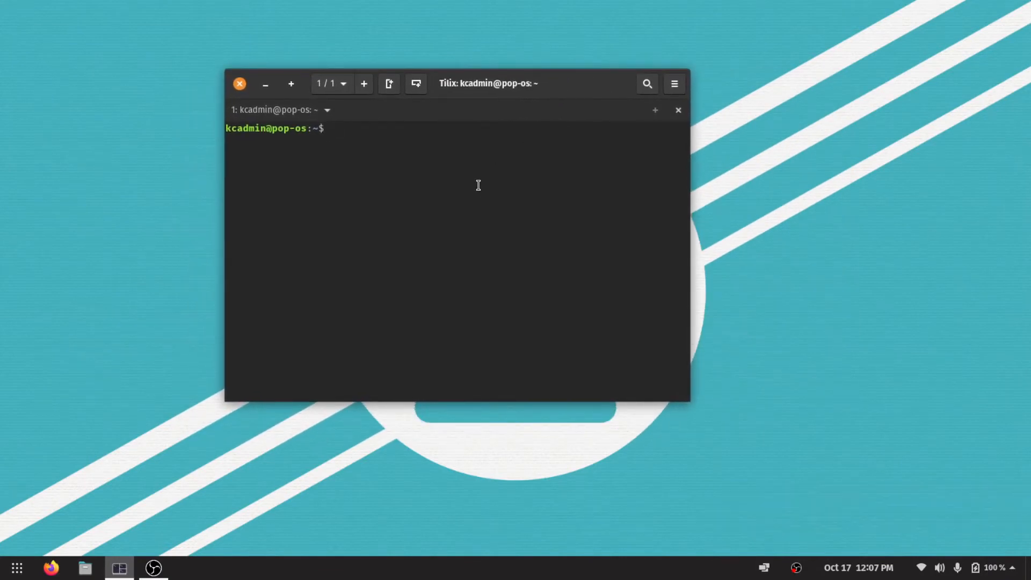
key(Return)
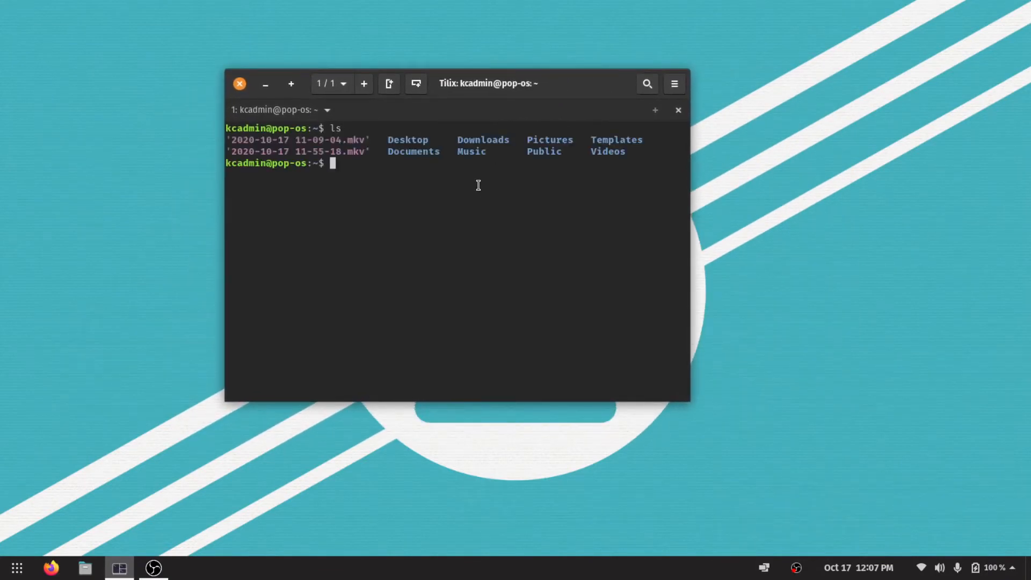
drag(249, 129, 553, 280)
click(553, 280)
key(ctrl+l)
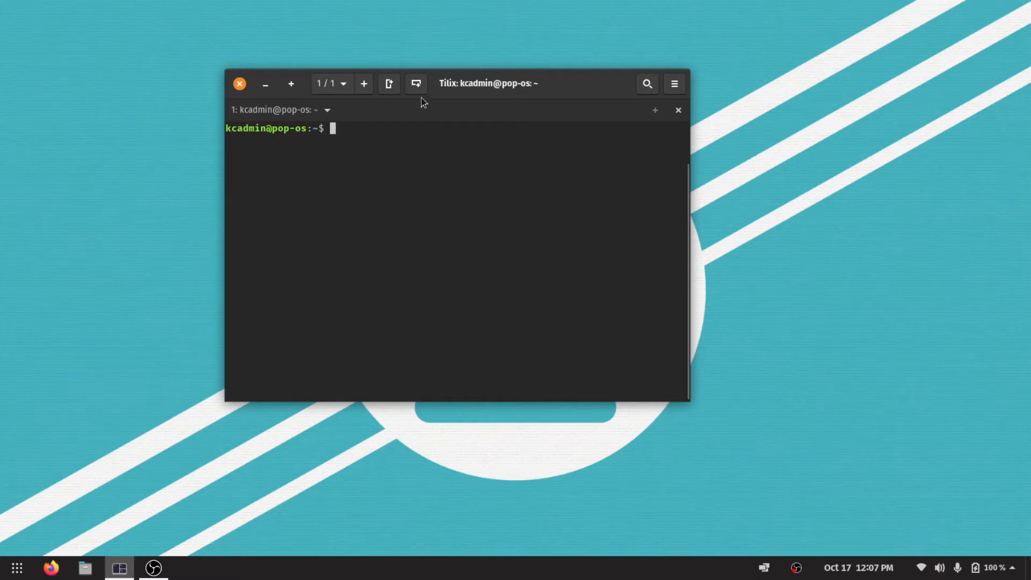
Try splitting the Tilix terminal down and then right, switch focus among the panes, and close the two added panes.
click(418, 83)
click(389, 85)
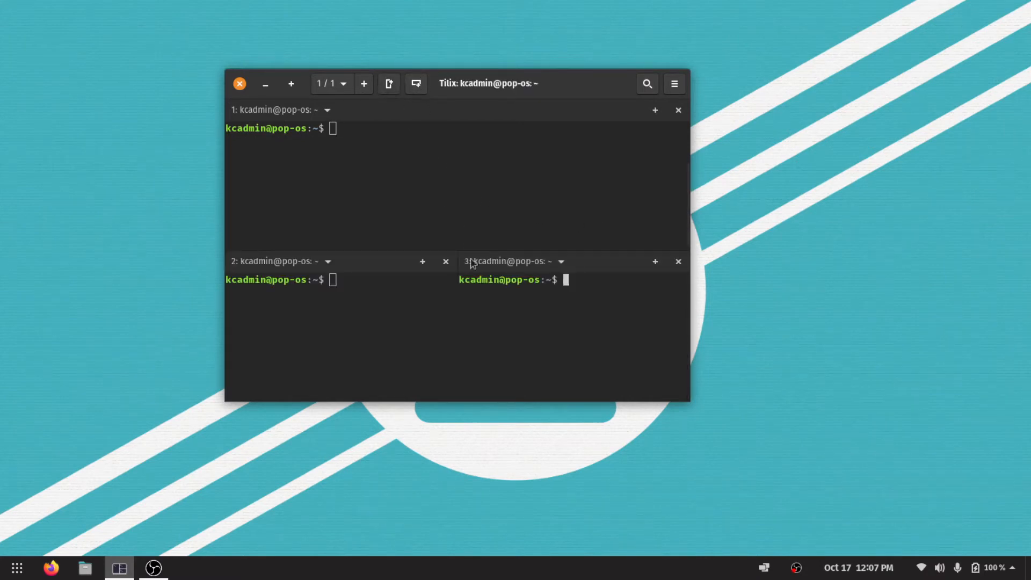
key(alt+Left)
key(alt+Up)
key(alt+Down)
key(alt+Right)
key(alt+Up)
click(678, 262)
click(679, 262)
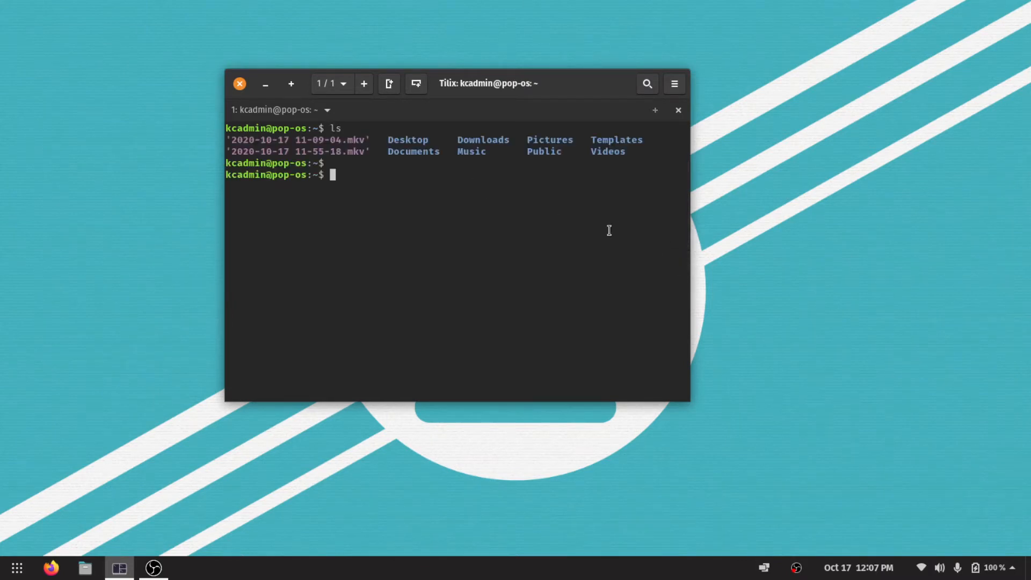
Try running tmux, install it with "sudo apt install tmux" by entering the account password and answering Y, and clear the output.
text(tmux)
key(Return)
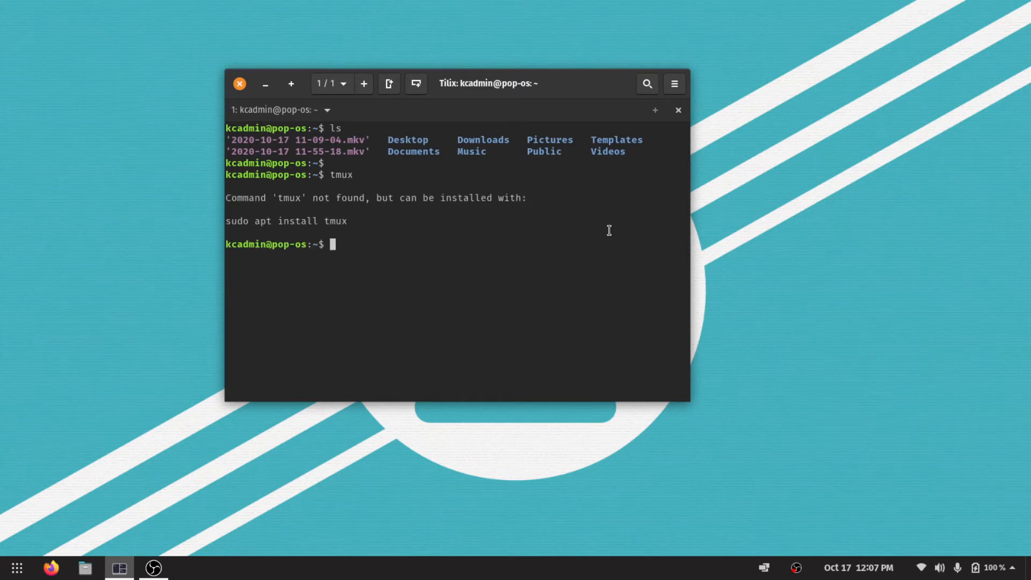
text(sudo apt install tmu)
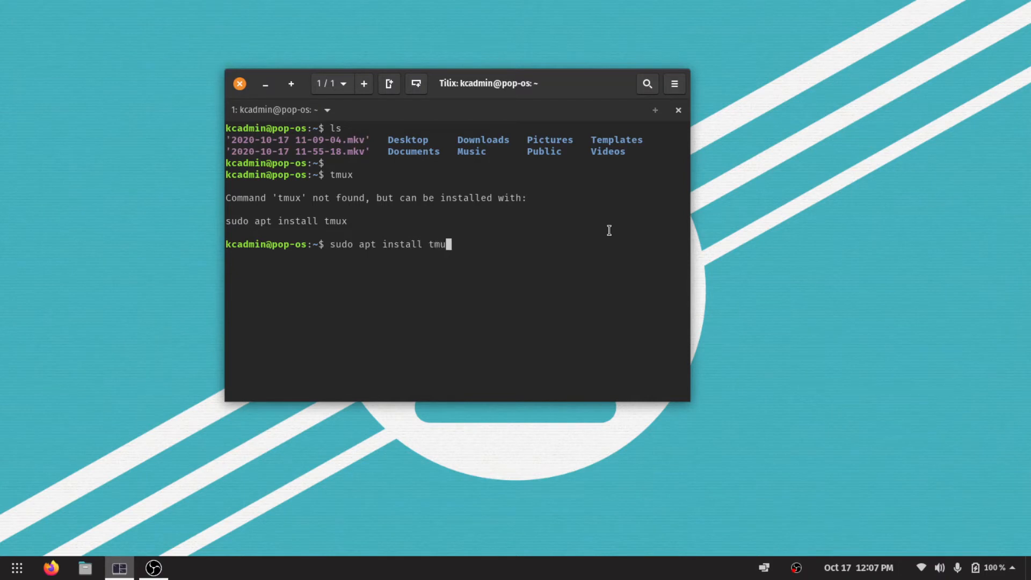
text(x)
key(Return)
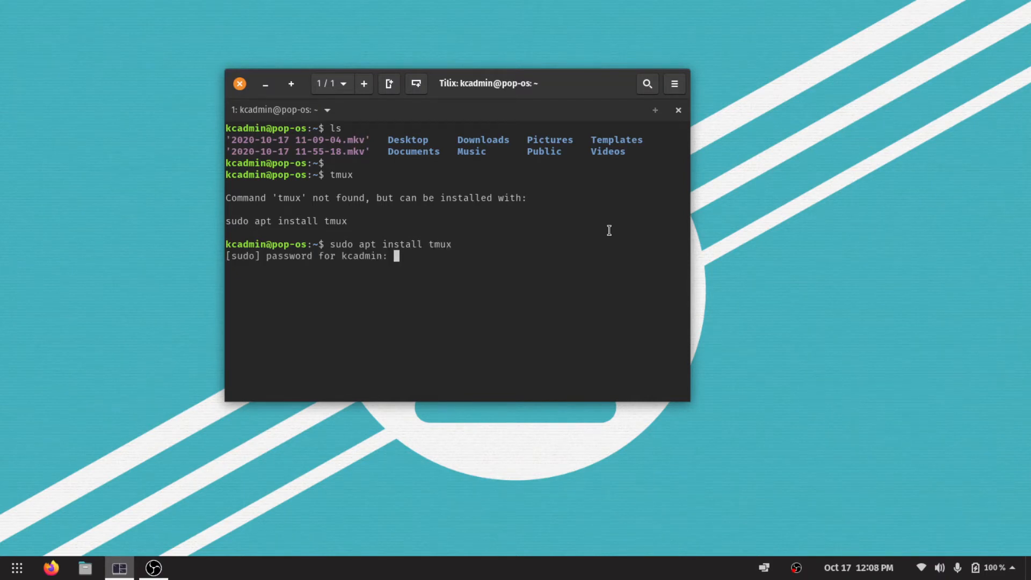
key(Return)
text(Y)
key(Return)
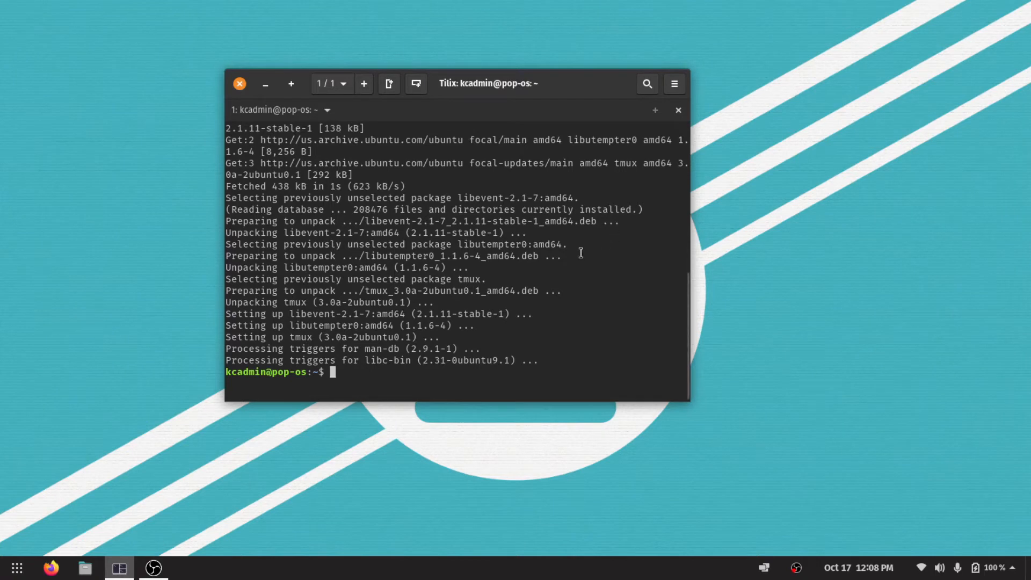
key(ctrl+l)
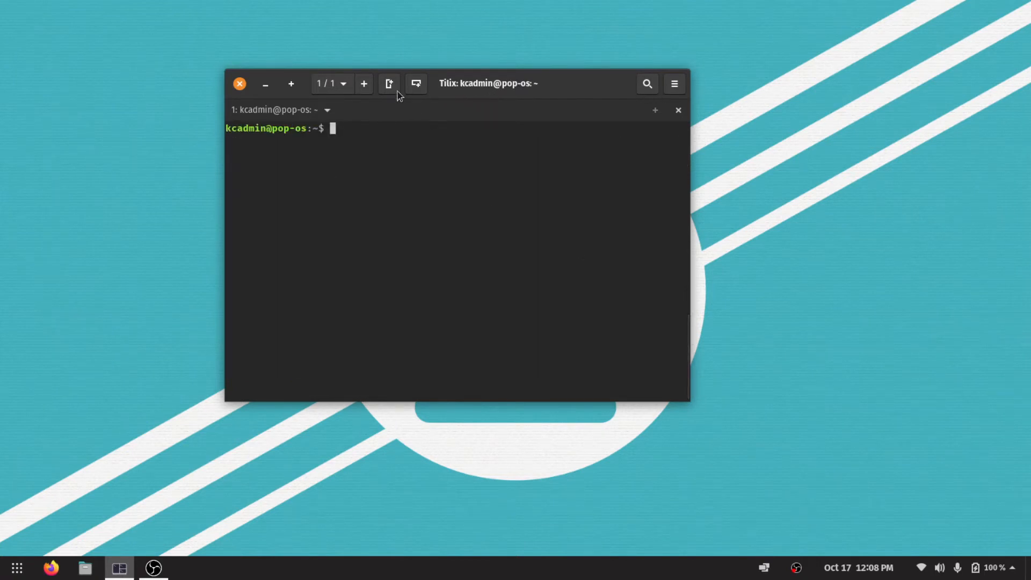
Check the Tilix session list, try splitting the terminal right and then down, and close both added panes.
click(339, 84)
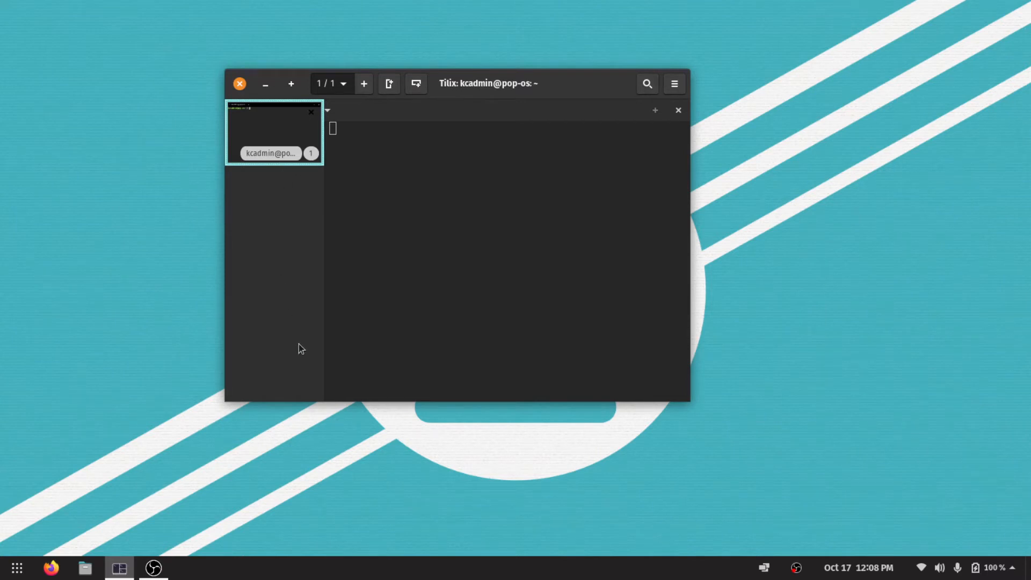
click(389, 83)
click(417, 85)
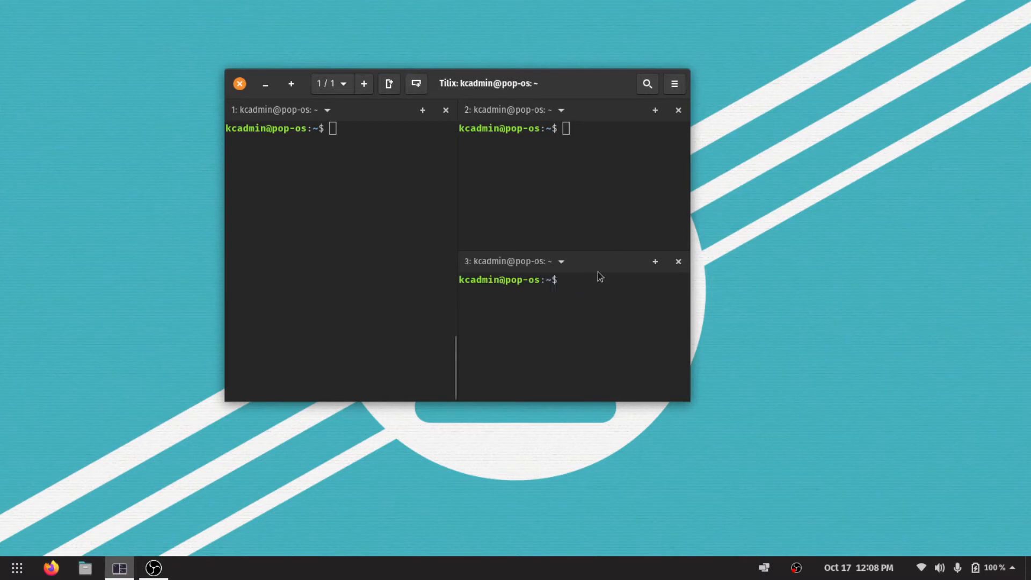
click(677, 262)
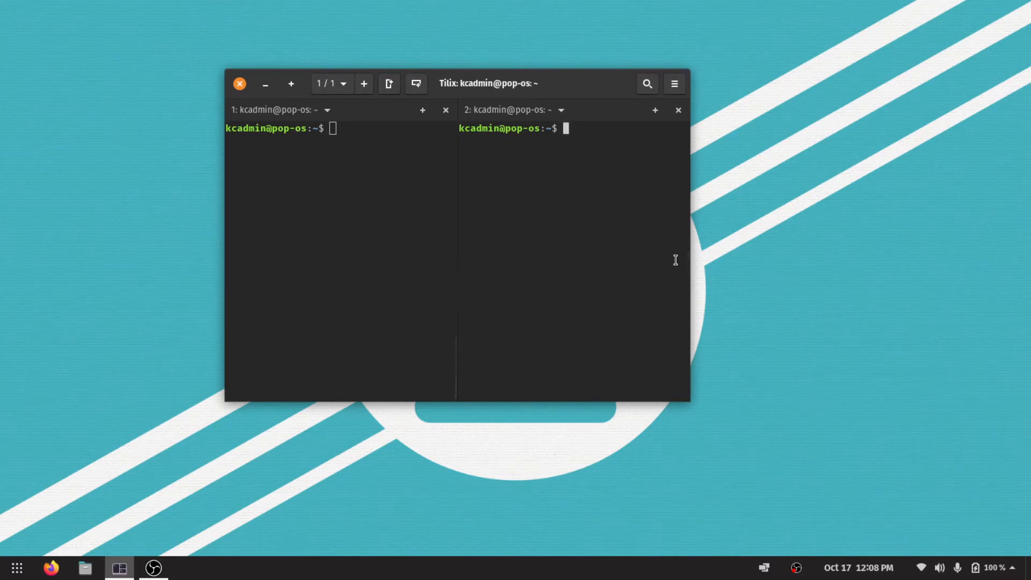
click(679, 110)
Open the Tilix preferences and dismiss the configuration issue notice with "Do not show this message again" enabled.
click(676, 86)
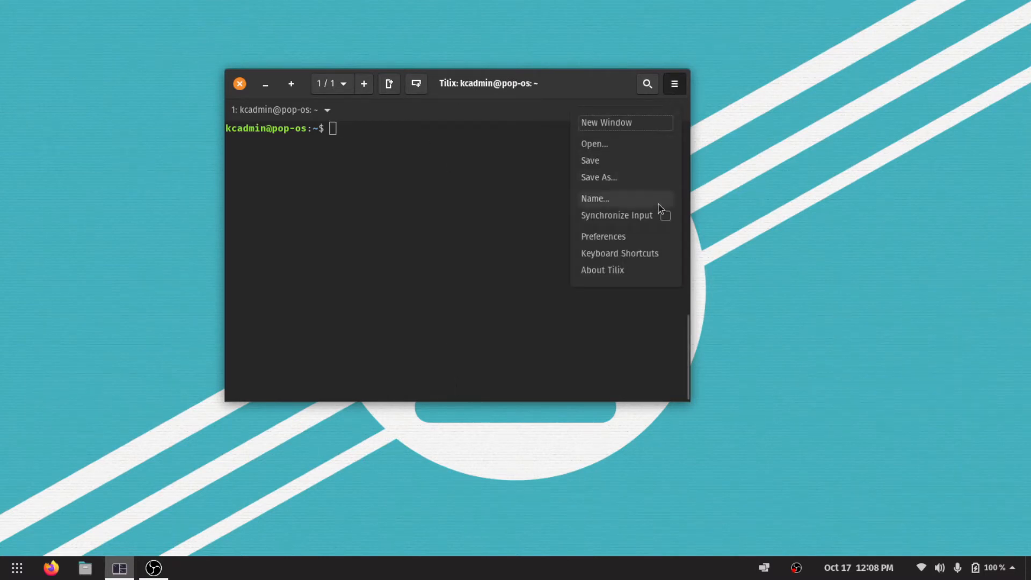
click(649, 241)
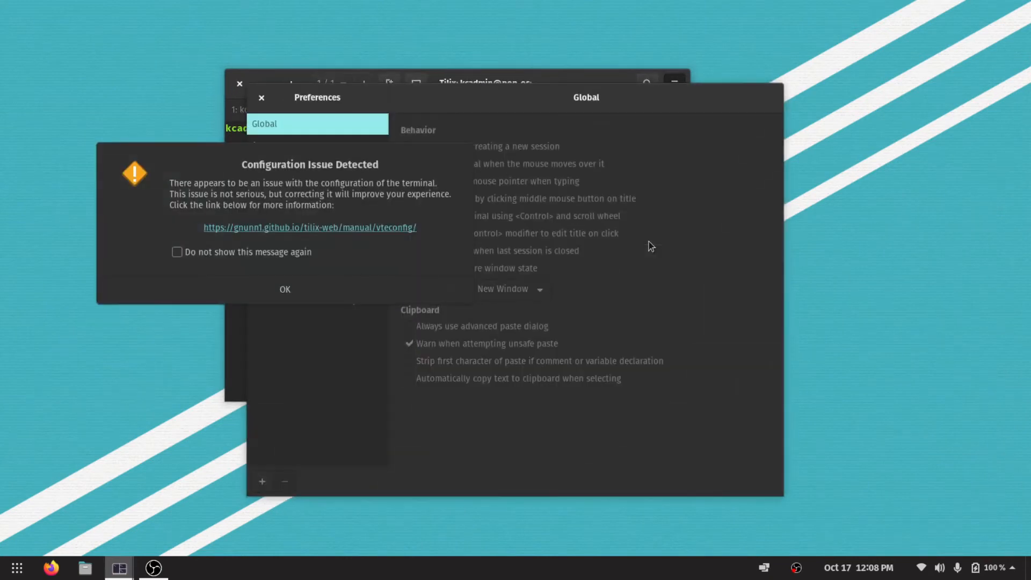
click(193, 252)
click(285, 289)
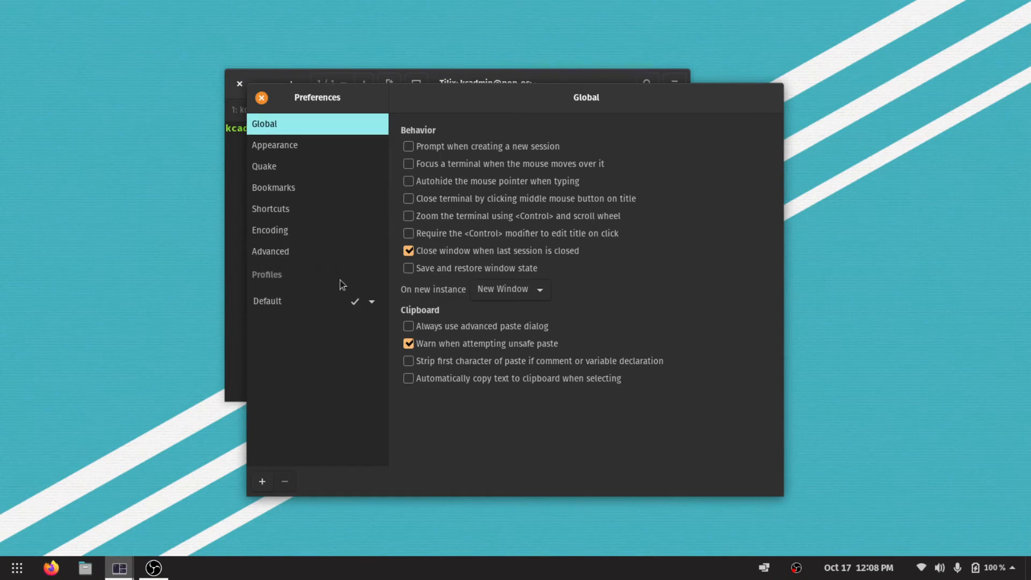
In the Default profile's color settings, keep the Custom scheme and turn off "Use theme colors for foreground/background".
click(289, 305)
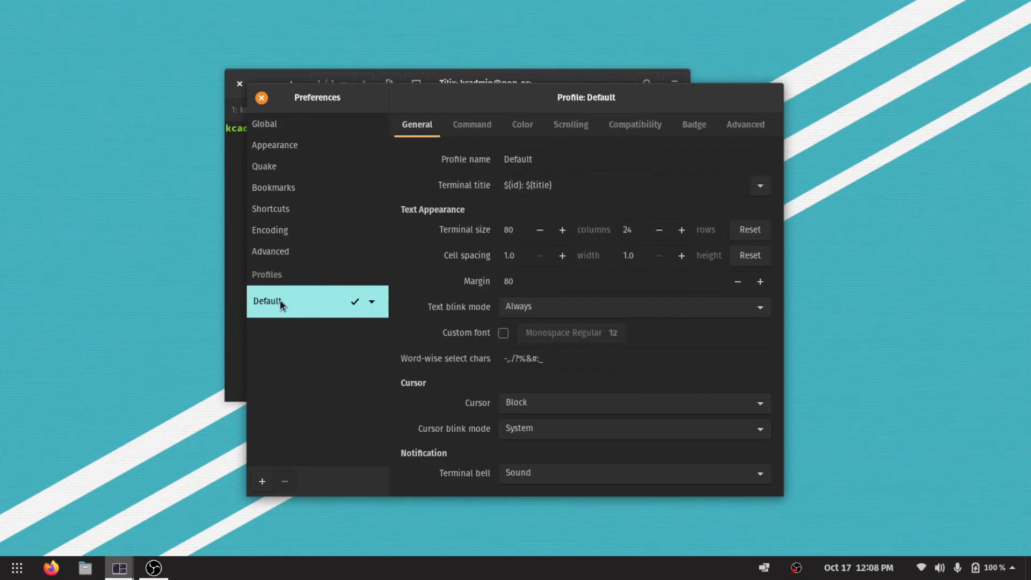
click(483, 125)
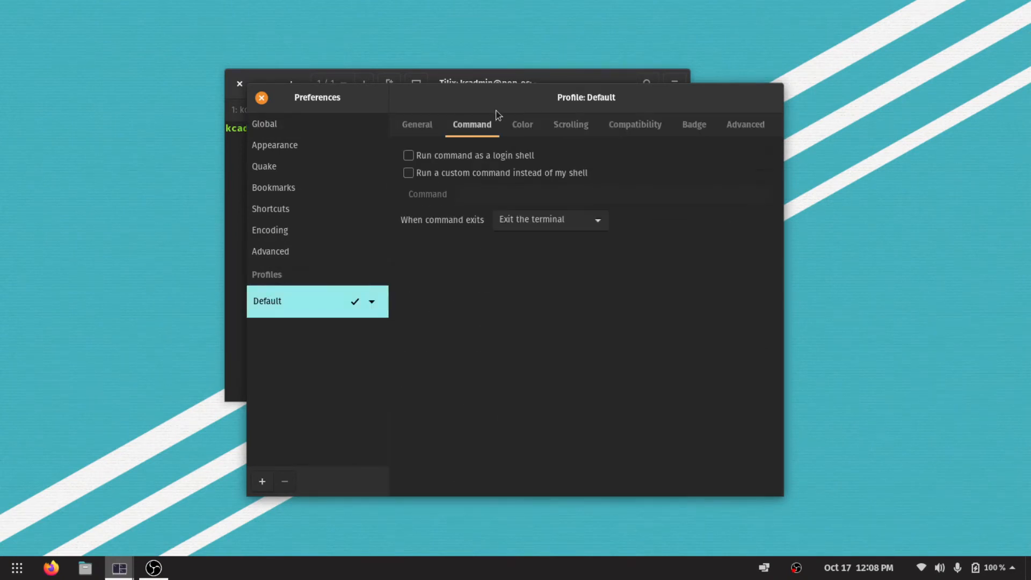
click(531, 120)
click(540, 161)
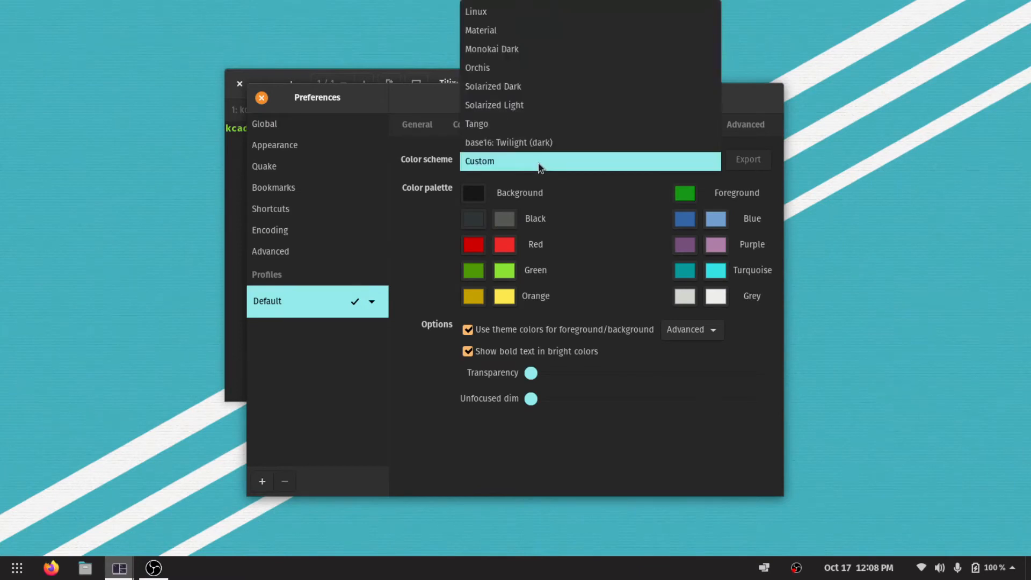
click(539, 164)
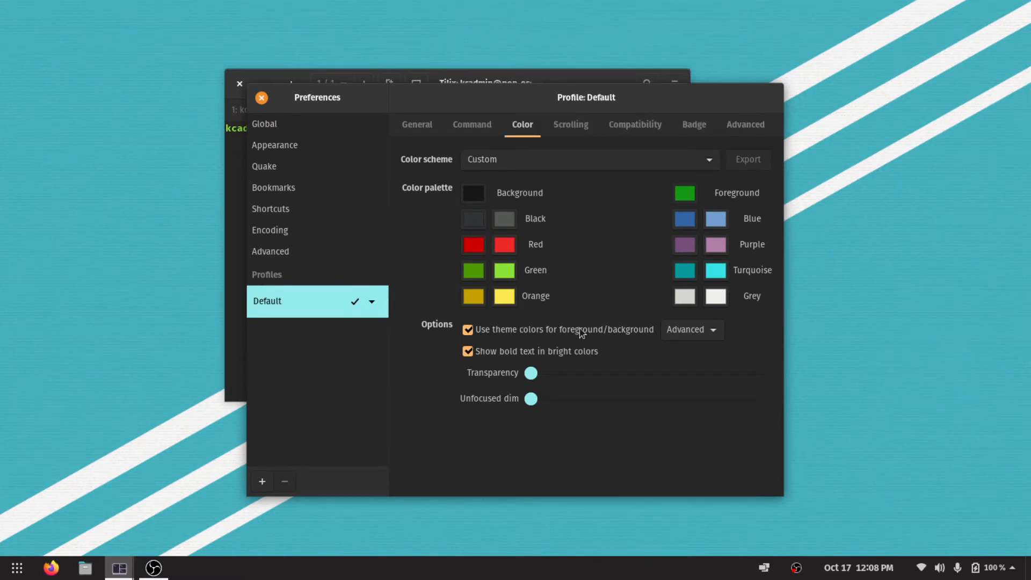
click(485, 333)
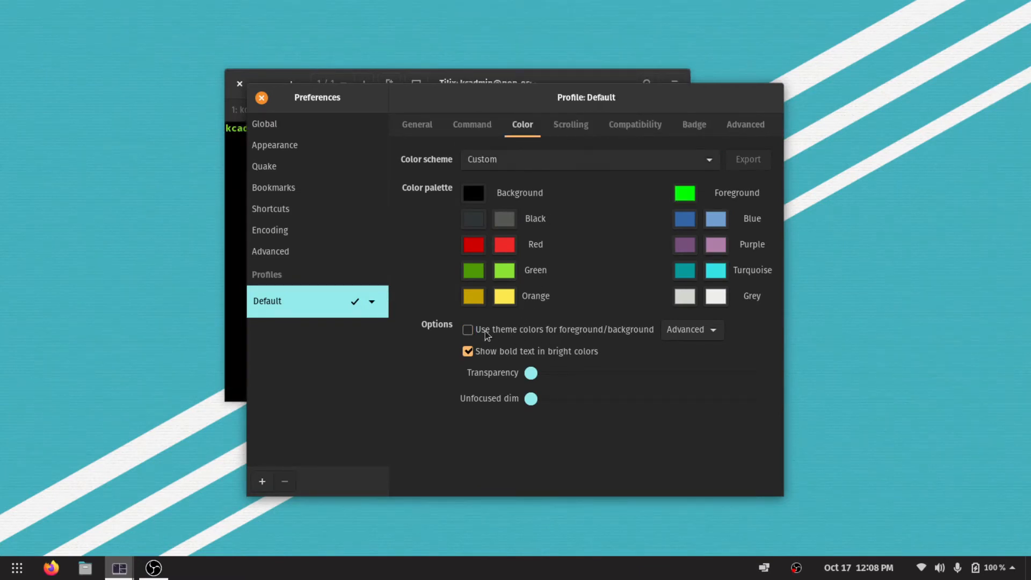
Move the preferences window off the terminal and test the new colors with ls and, after clearing, the text "testing testing testing".
drag(427, 89, 548, 271)
click(451, 191)
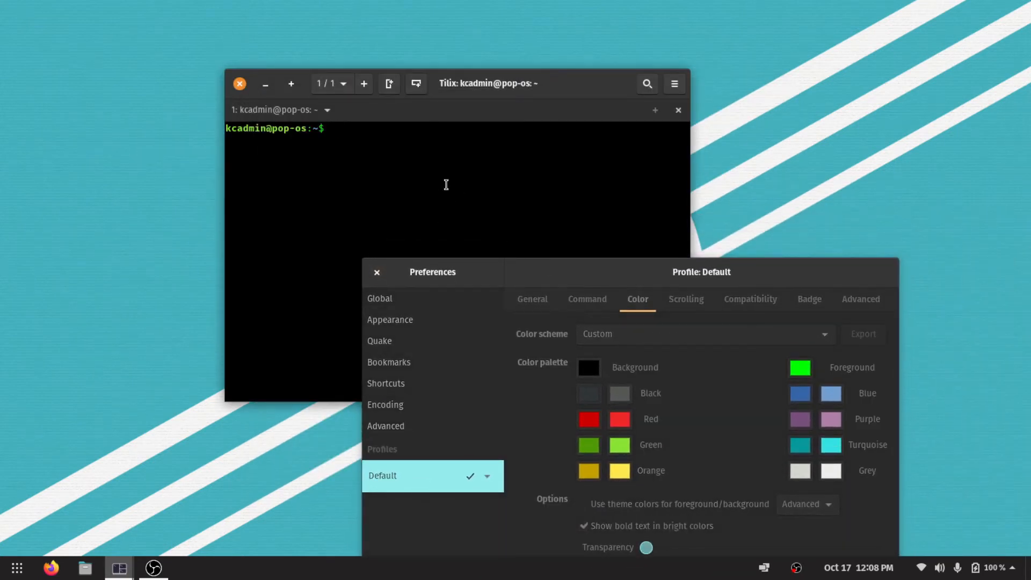
text(ls)
key(Return)
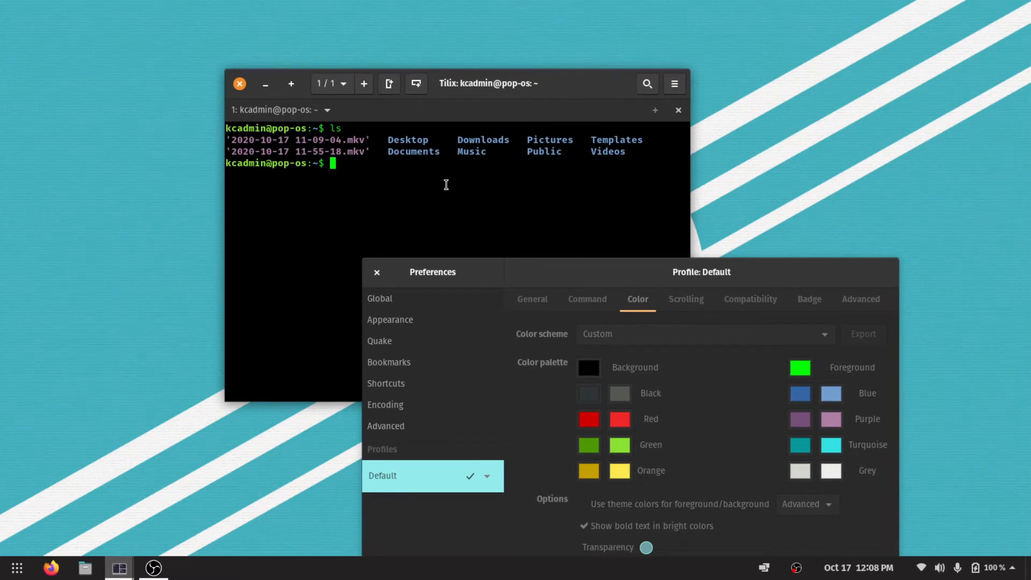
key(ctrl+l)
text(testing tes)
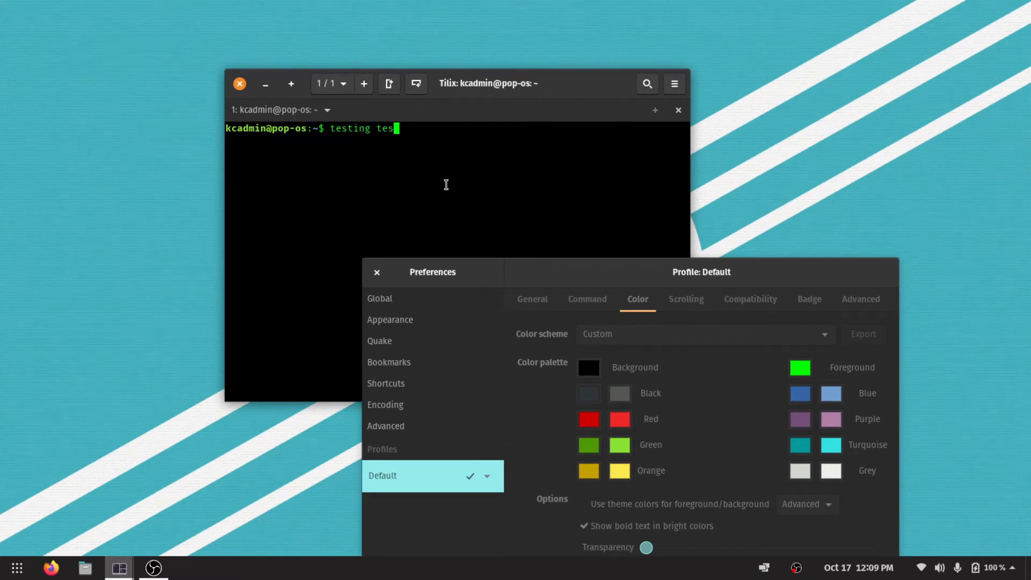
text(ting testing)
Raise the Default profile's background transparency slightly, check it against the terminal window and close the preferences.
drag(546, 271, 444, 139)
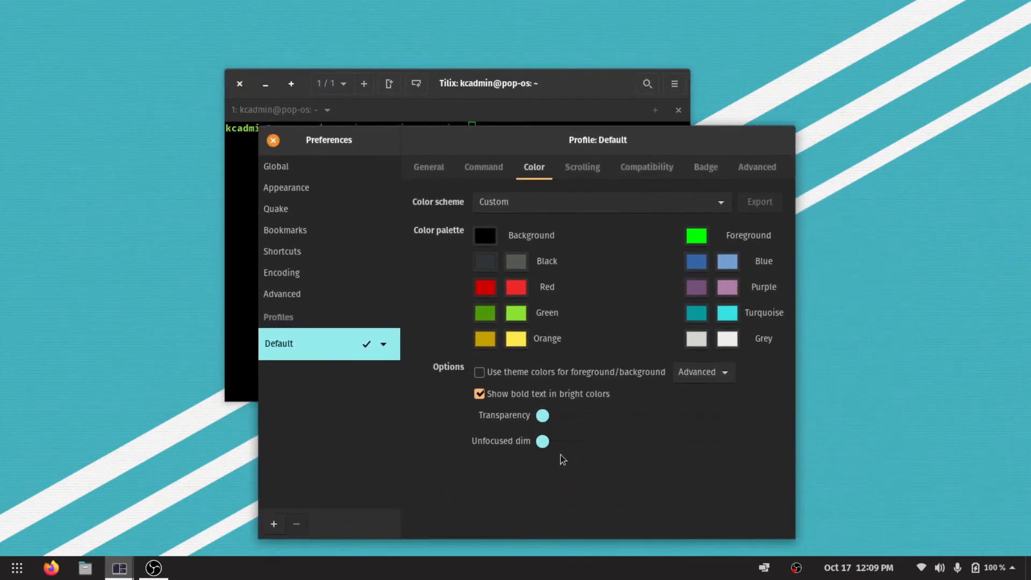
drag(543, 415, 564, 416)
drag(453, 153, 600, 215)
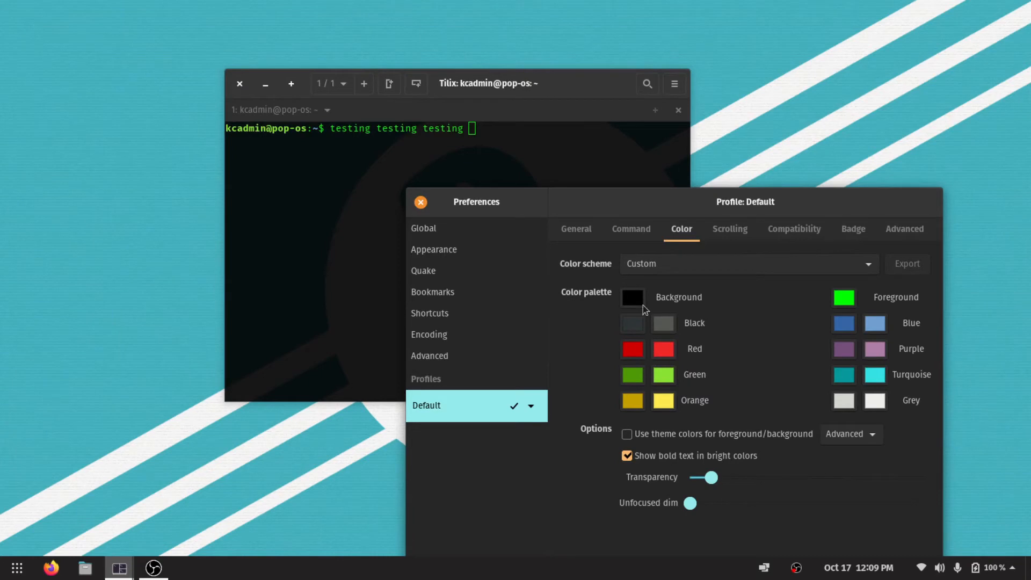
click(421, 202)
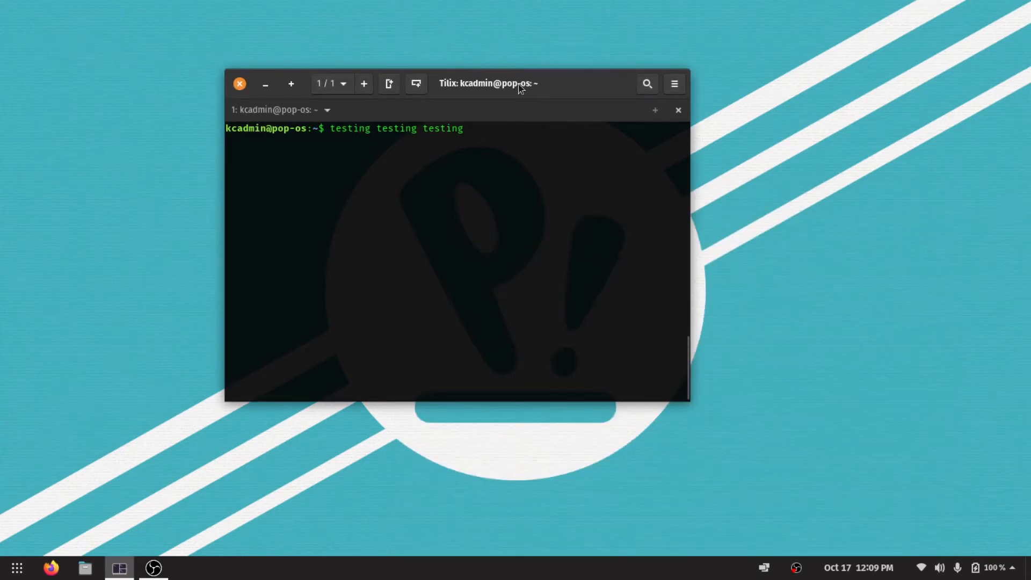
Move the Tilix window over the center-right of the desktop and select the user and host part of the prompt.
drag(529, 90, 691, 151)
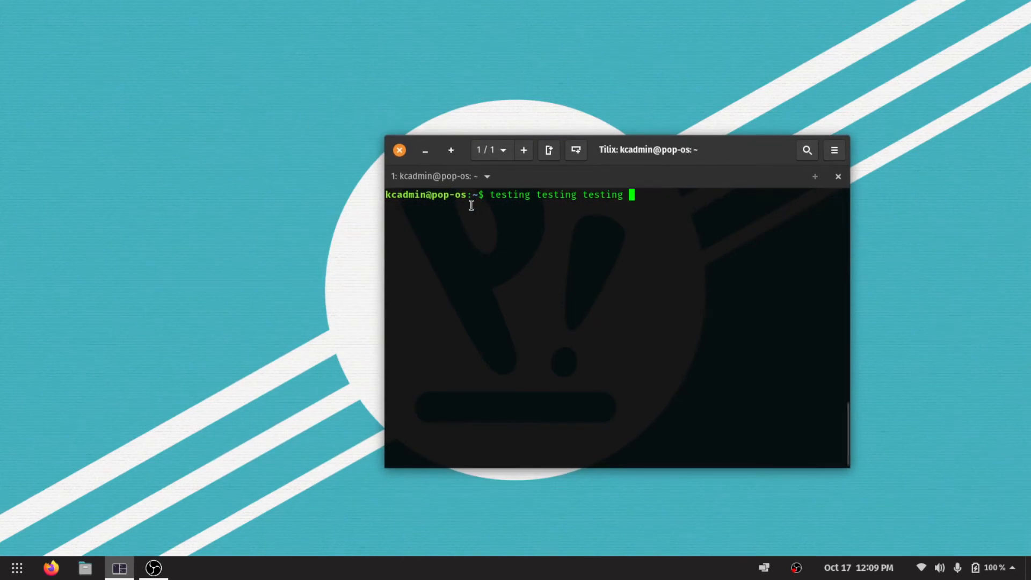
drag(471, 194, 380, 196)
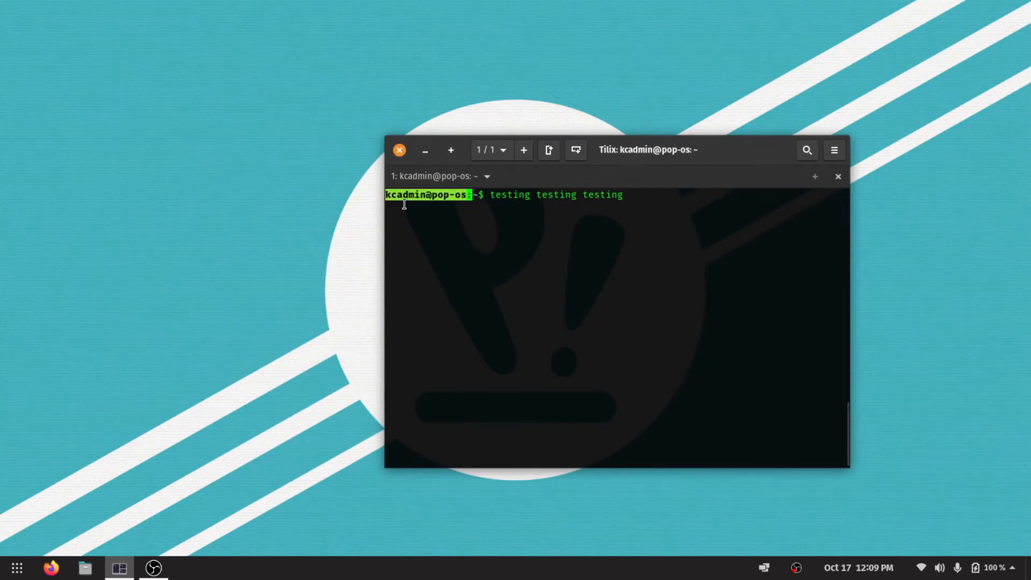
Reselect and deselect the user and host part of the Tilix prompt, and discard the text "testing testing testing".
click(419, 193)
drag(473, 194, 383, 196)
click(409, 199)
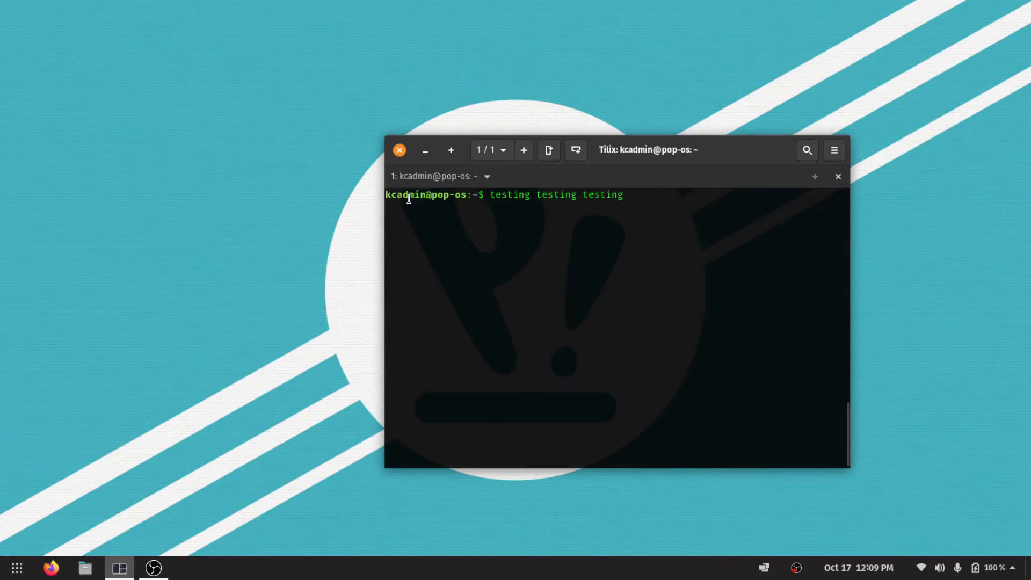
drag(472, 194, 382, 196)
click(511, 204)
key(ctrl+c)
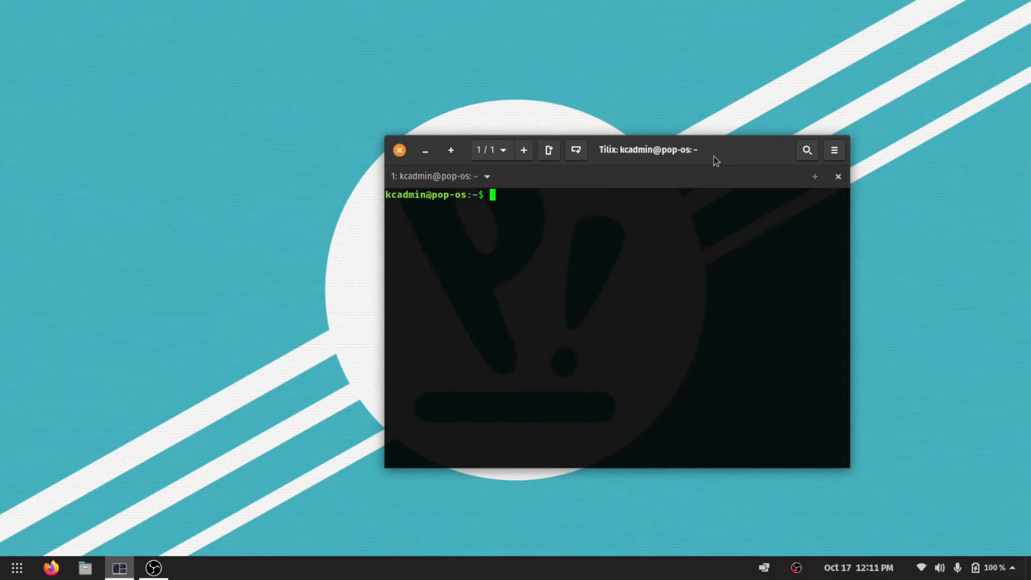
Shift the Tilix window up toward the desktop's right side, open Firefox and move its window off the screen corner.
drag(715, 159, 783, 142)
click(45, 563)
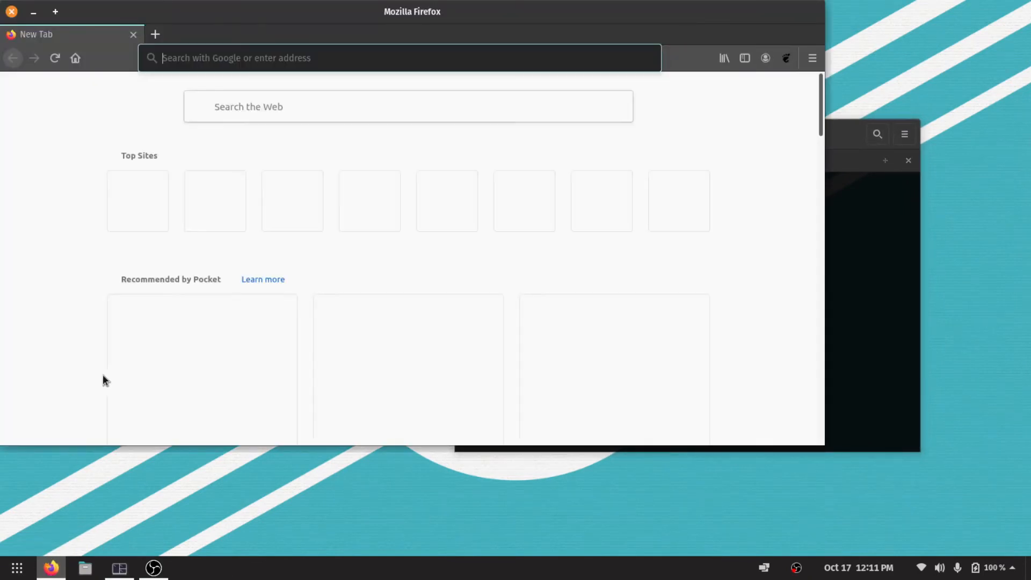
drag(536, 10, 593, 25)
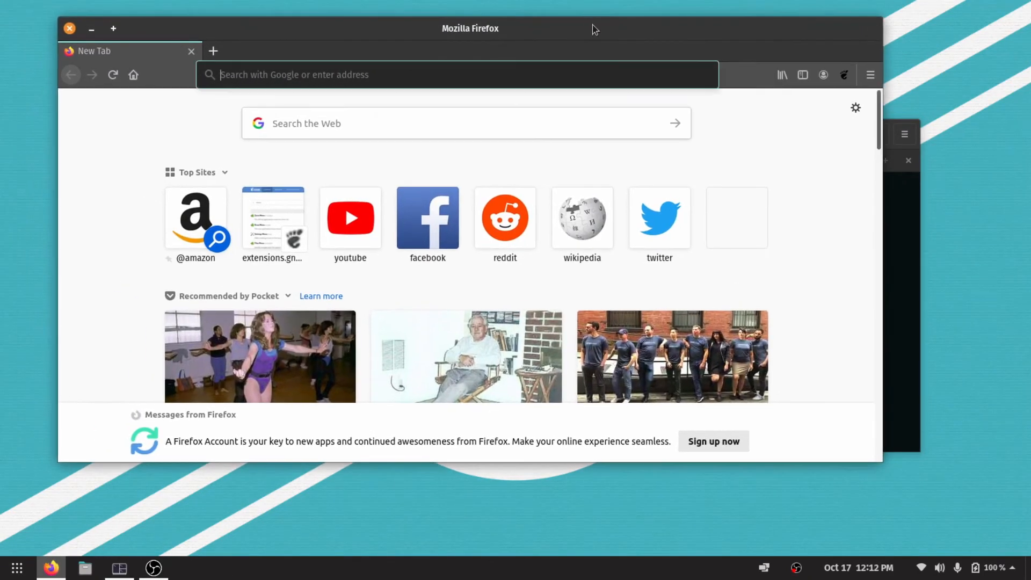
Search the web for ohmyzsh and open the install section of the Oh My Zsh site.
text(ohmy)
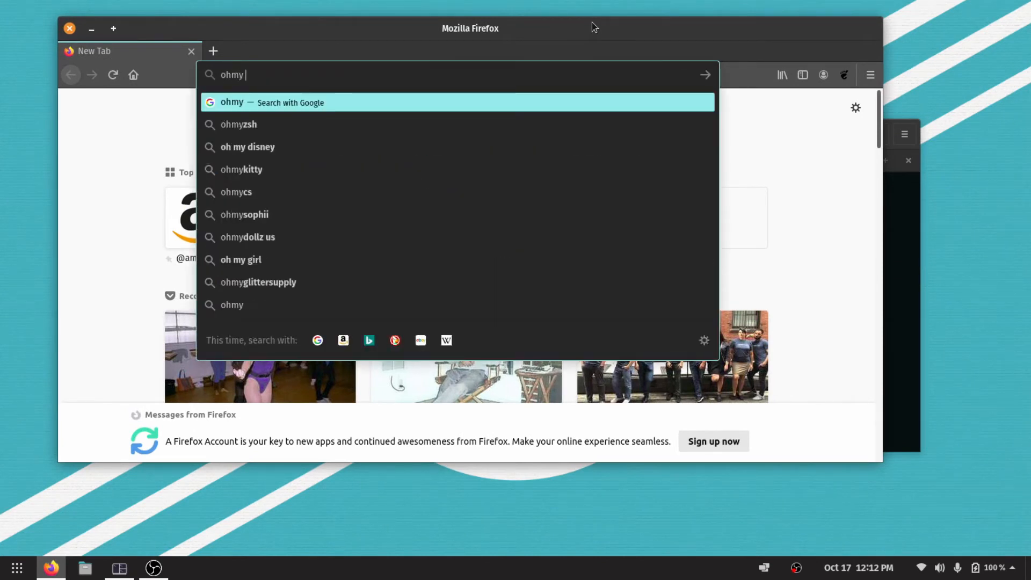
key(Down)
key(Down)
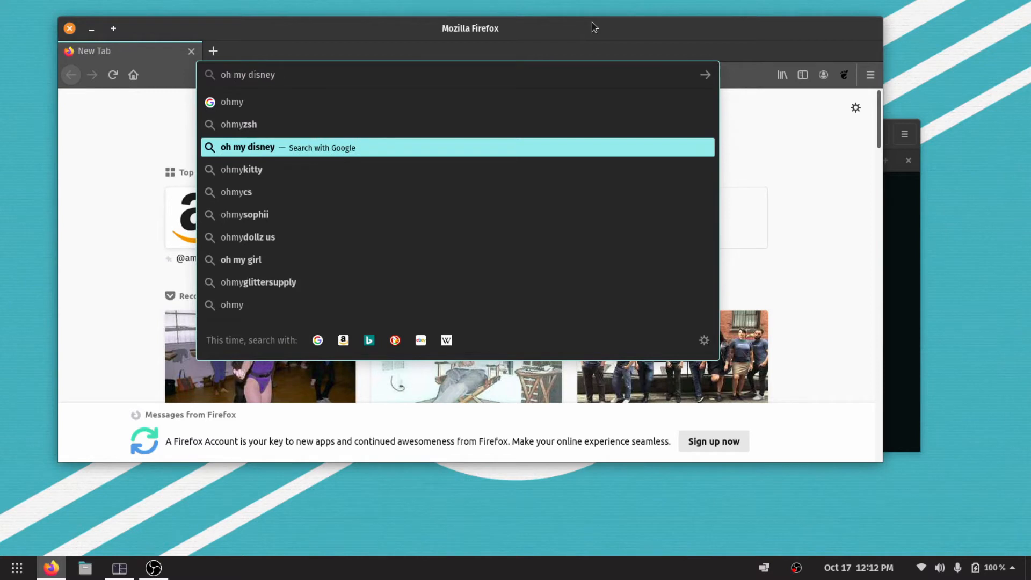
key(Up)
key(Return)
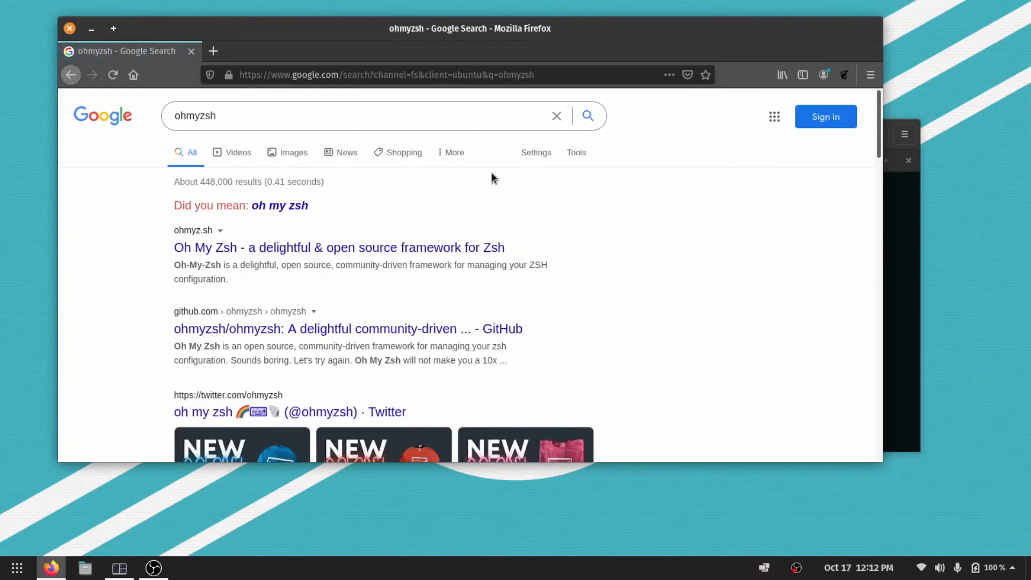
click(316, 249)
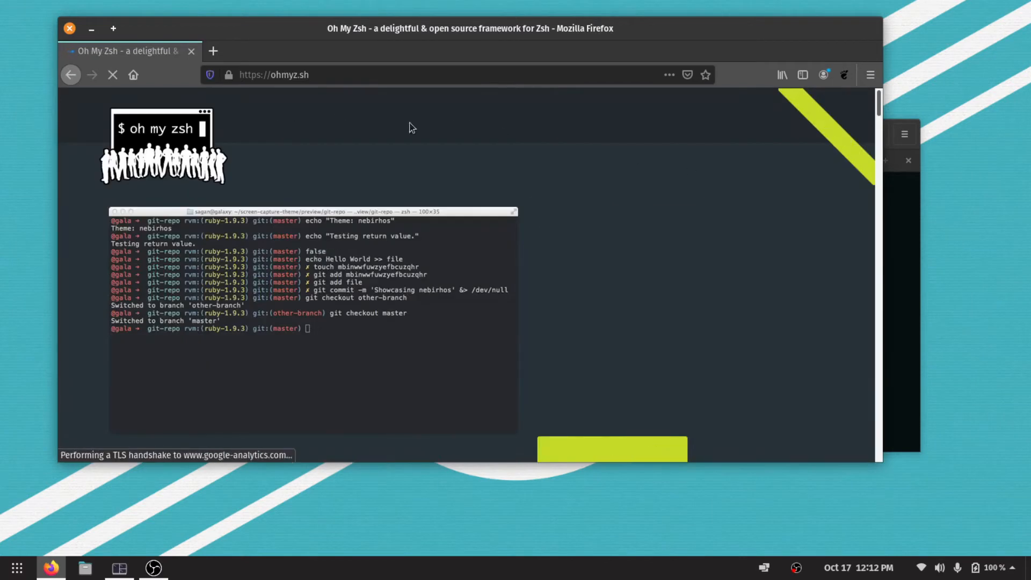
click(616, 419)
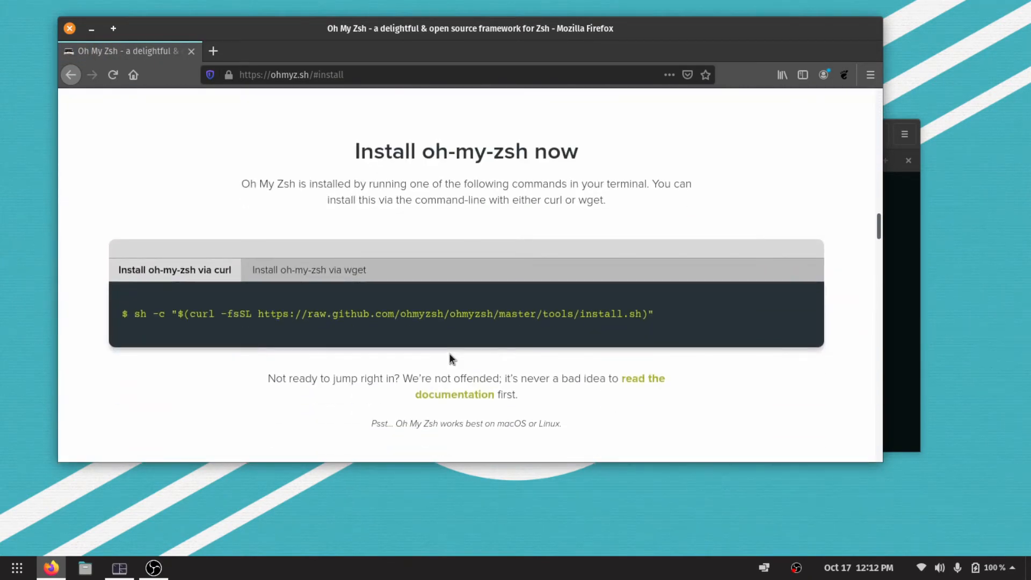
triple_click(260, 313)
click(230, 333)
drag(135, 314, 669, 318)
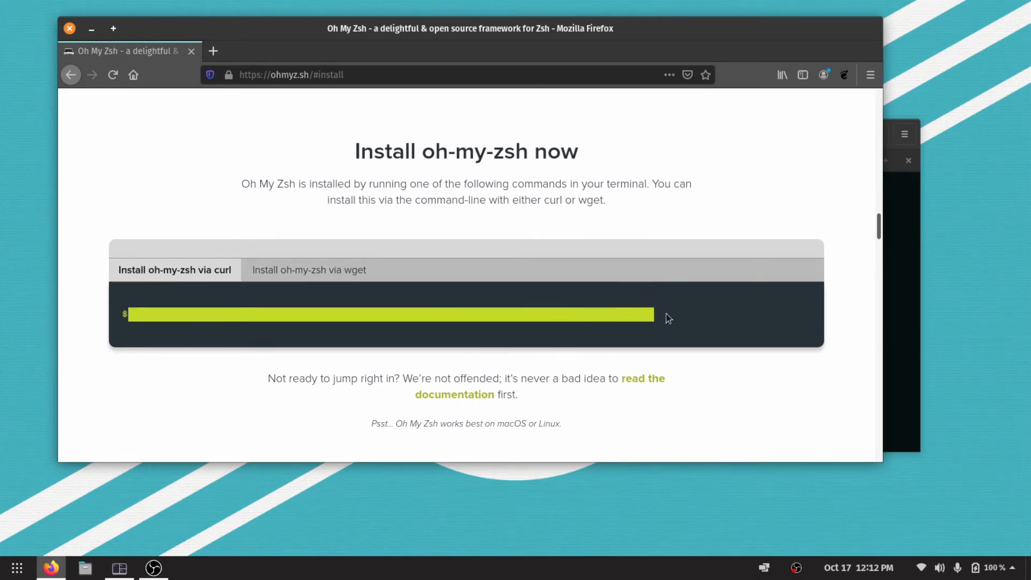
right_click(615, 317)
click(658, 325)
Try to install Oh My Zsh by running the copied curl command in Tilix.
click(914, 302)
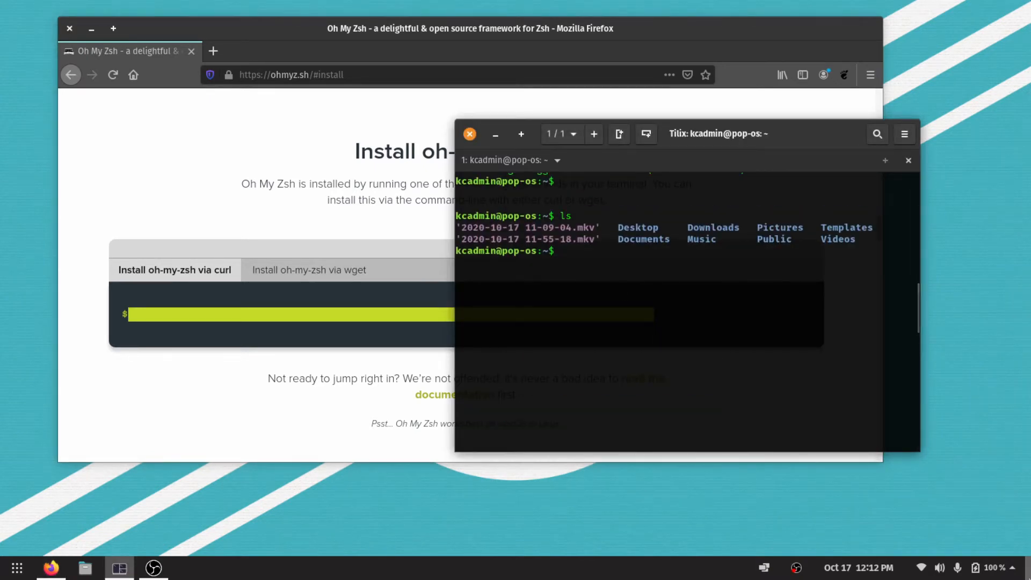
key(ctrl+shift+v)
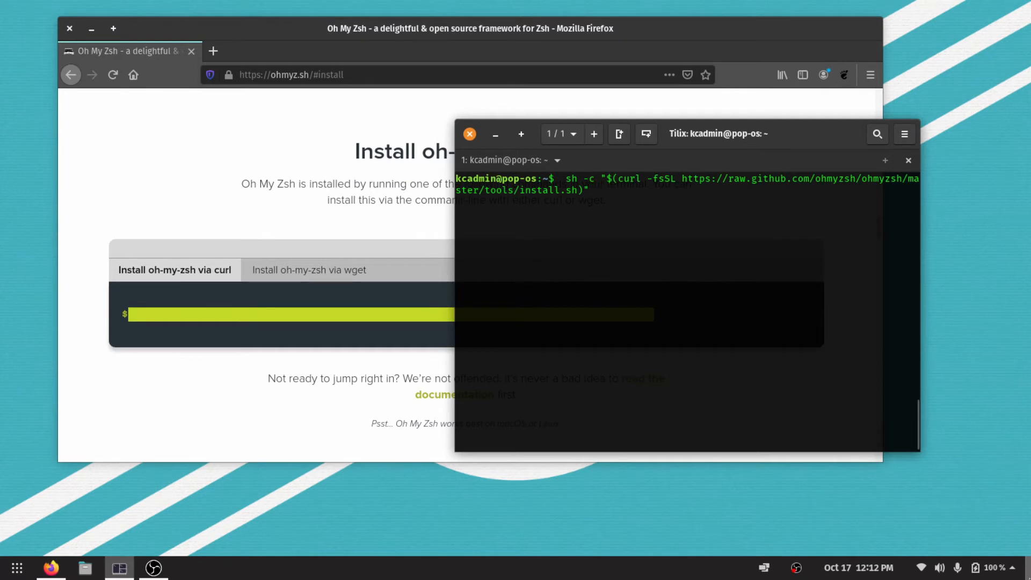
key(Return)
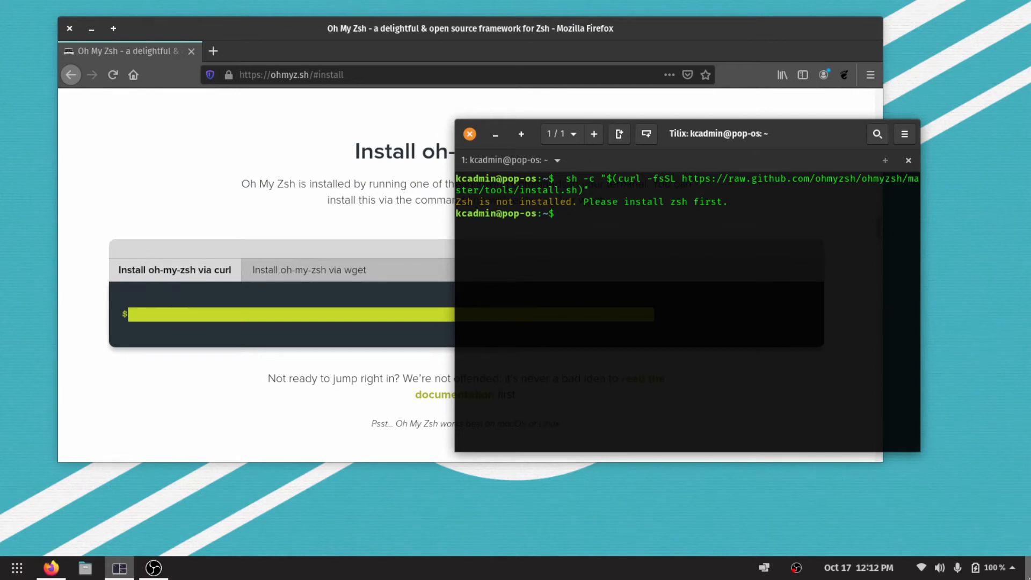
Install zsh with "sudo apt install zsh" and agree to continue with the installation.
text(sudo y)
key(BackSpace)
text(apt install zsh)
key(Return)
text(y)
key(Return)
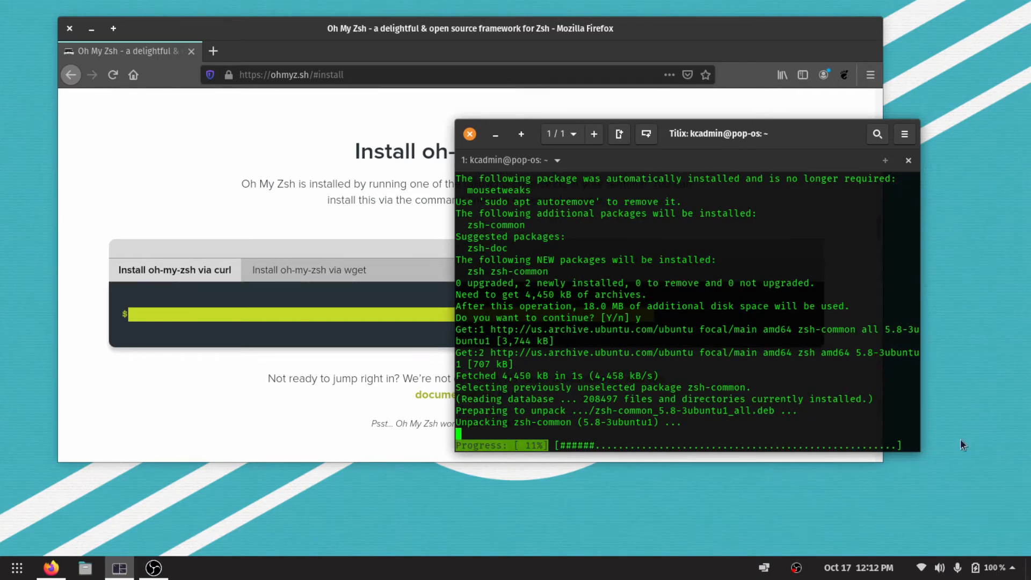
Tile Firefox on the desktop's left half showing the oh-my-zsh install section, with Tilix floating beside it as the active window.
click(596, 30)
key(ctrl+super+Left)
click(815, 140)
key(ctrl+super+Right)
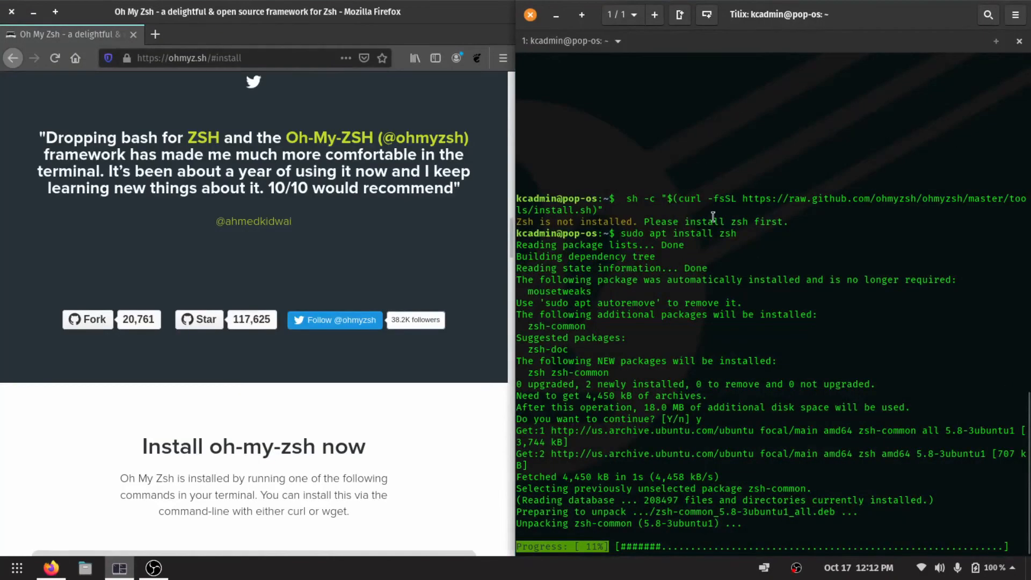
key(super+Down)
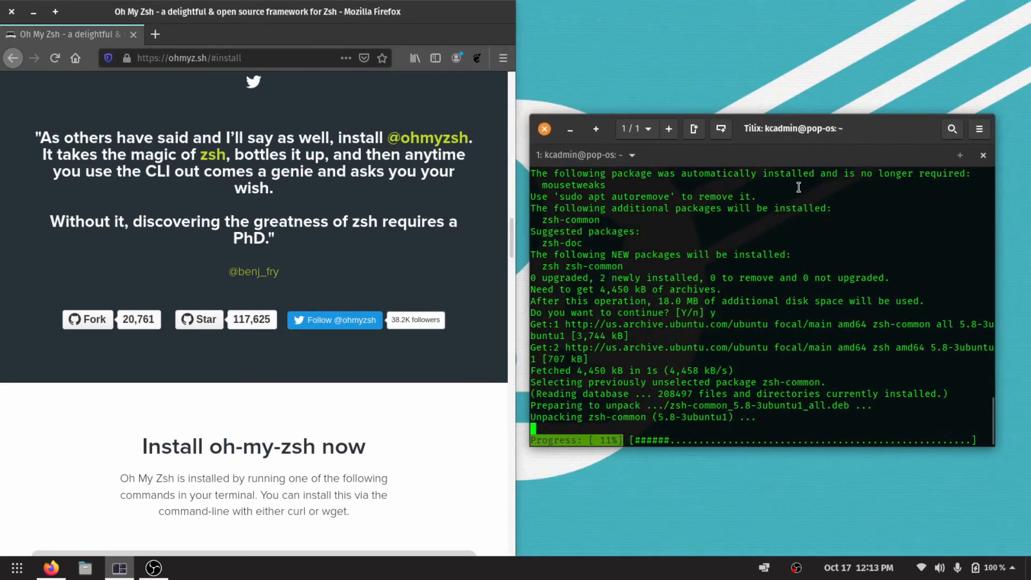
scroll(411, 485, up, 3)
scroll(412, 485, down, 9)
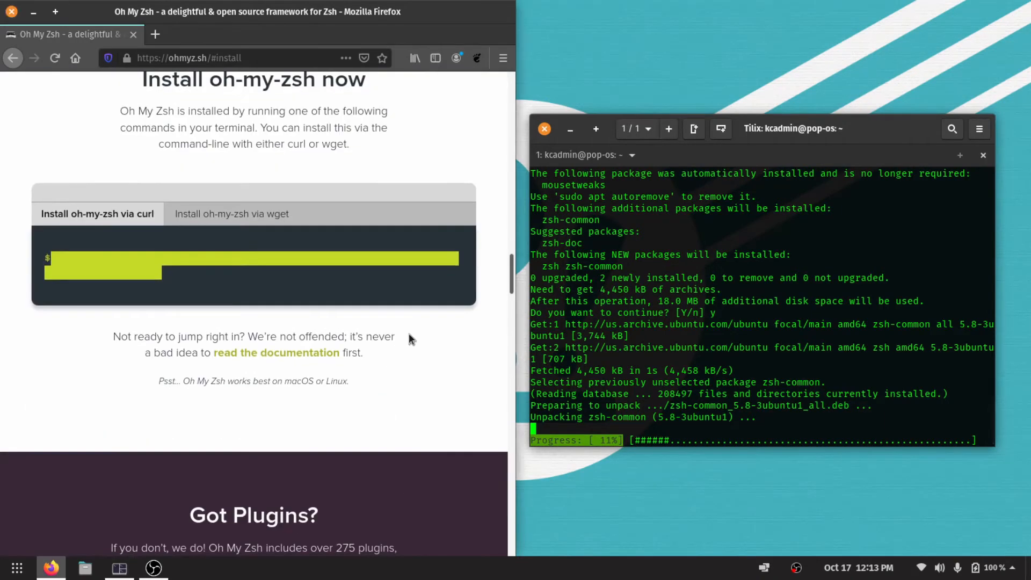
click(409, 335)
scroll(467, 370, up, 1)
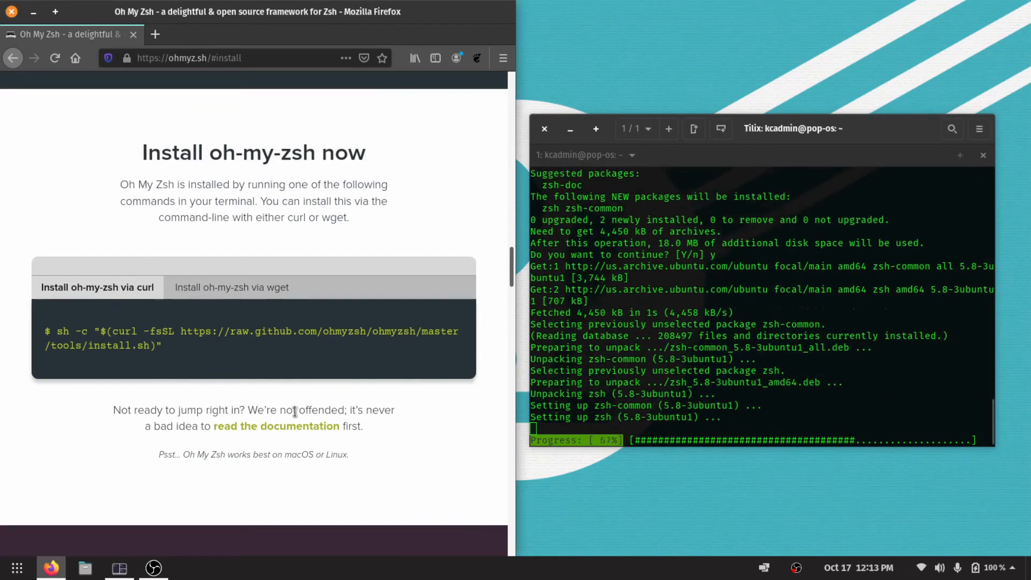
drag(191, 455, 393, 455)
click(392, 456)
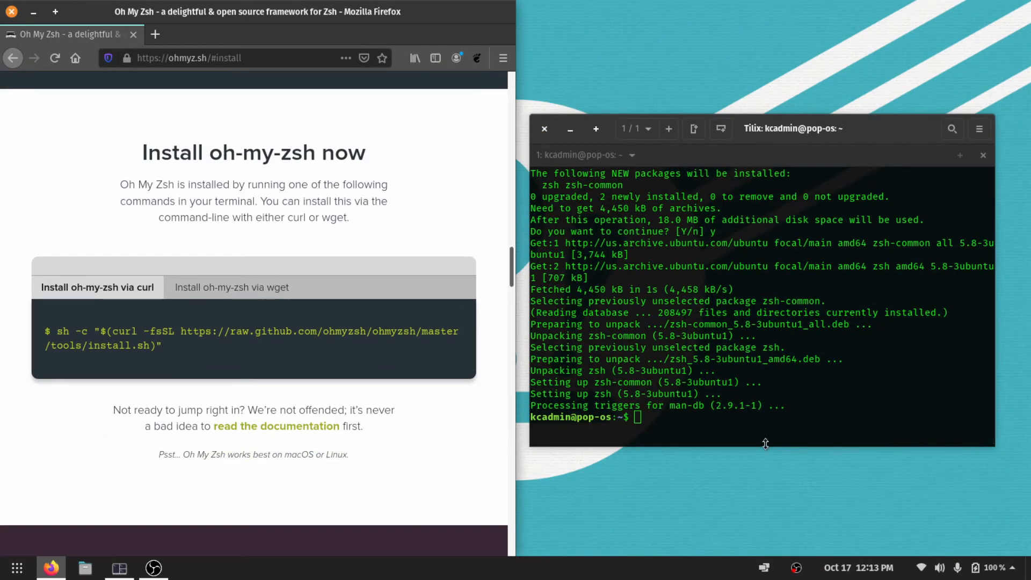
click(764, 411)
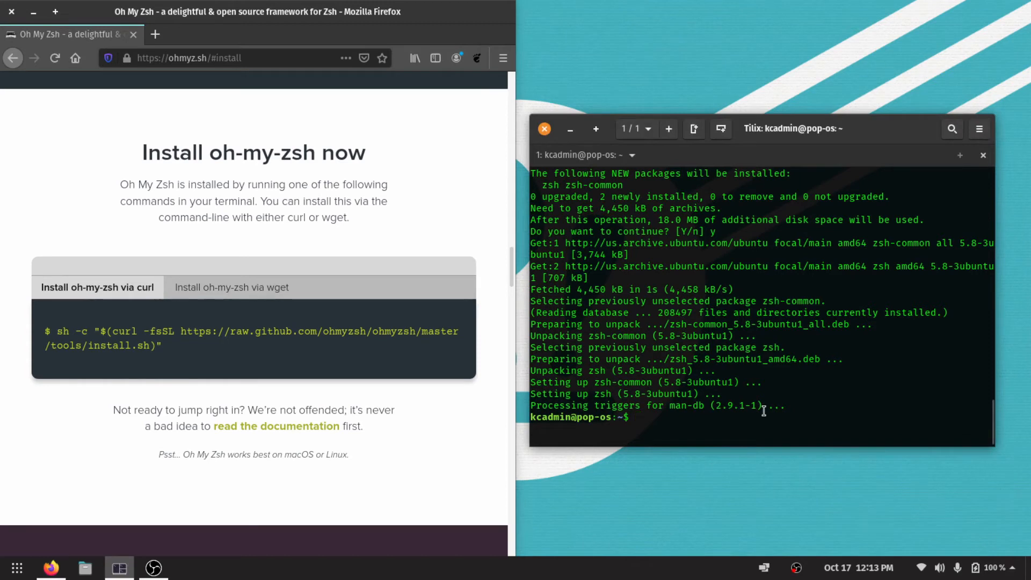
key(Up)
key(Down)
text(ls)
key(Up)
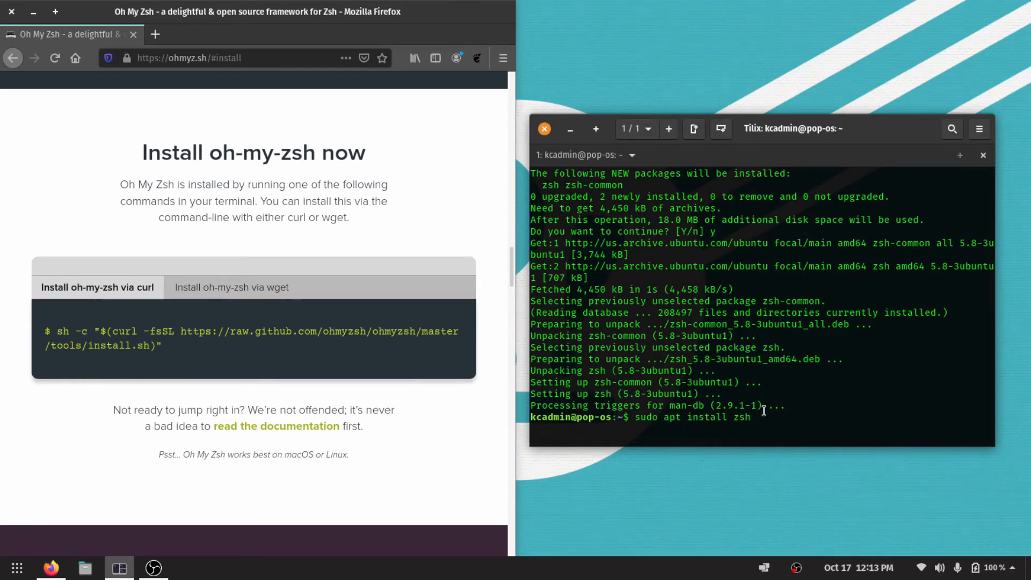
key(Down)
key(Up)
key(Down)
key(Up)
key(Down)
key(BackSpace)
key(BackSpace)
Run the copied Oh My Zsh install command, accept zsh as the default shell and enter the account password.
text(sh -c "$(curl -fsSL https://raw.github.com/ohmyzsh/ohmyzsh/master/tools/install.sh)")
key(Return)
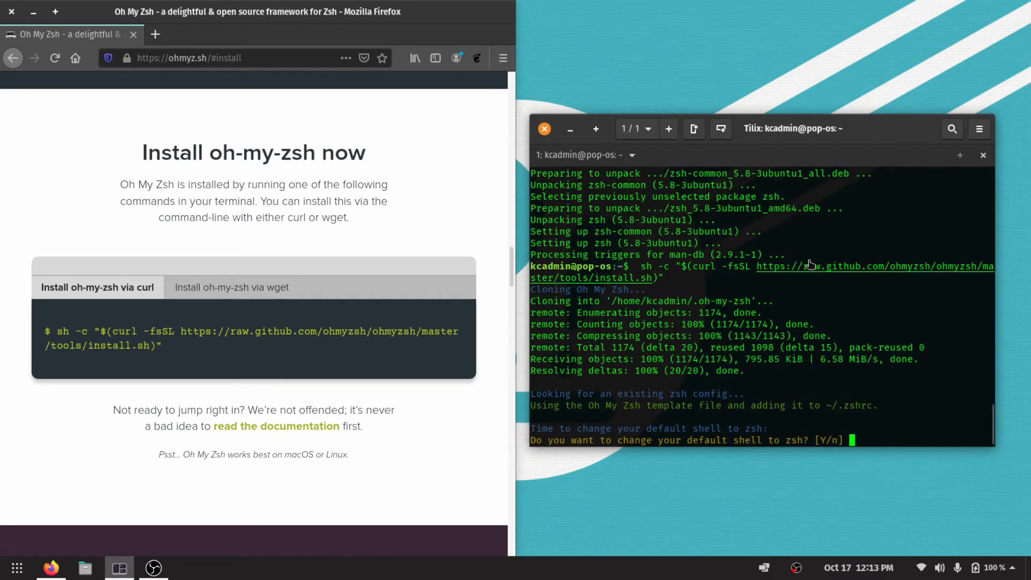
text(Y)
key(Return)
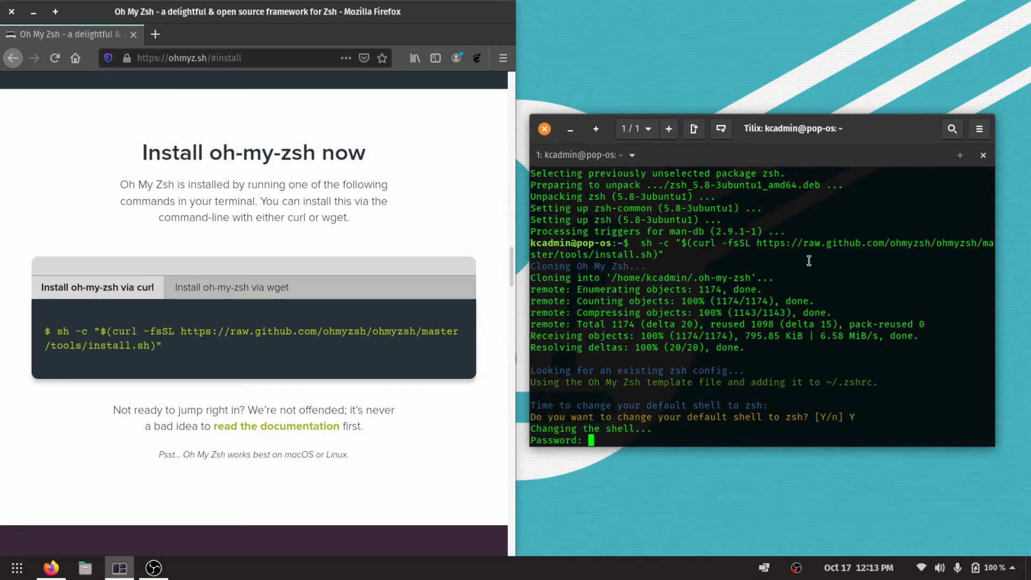
key(Return)
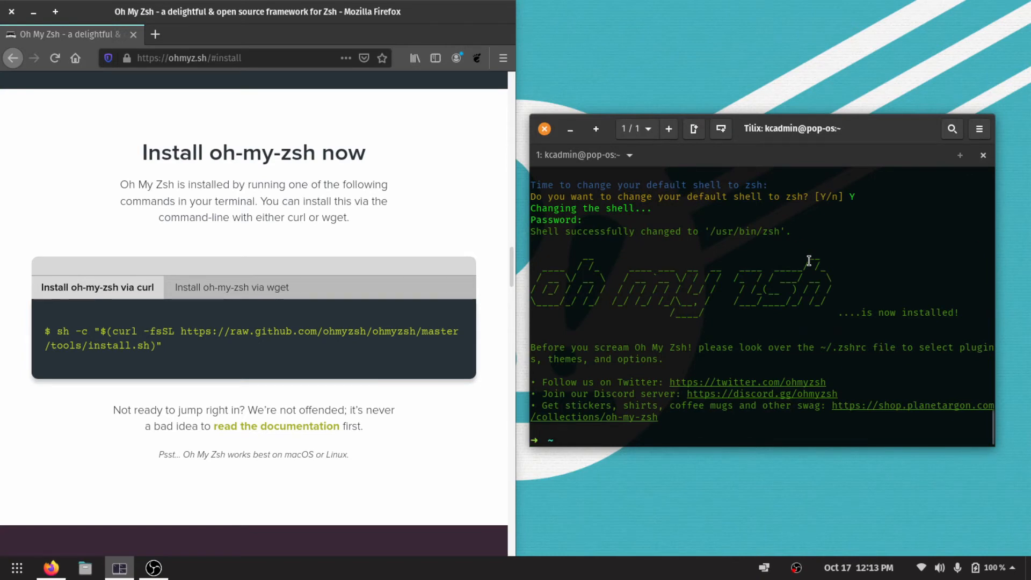
Clear the terminal, list the home directory with ls in the new zsh shell and clear the output again.
key(ctrl+l)
text(ls)
key(Return)
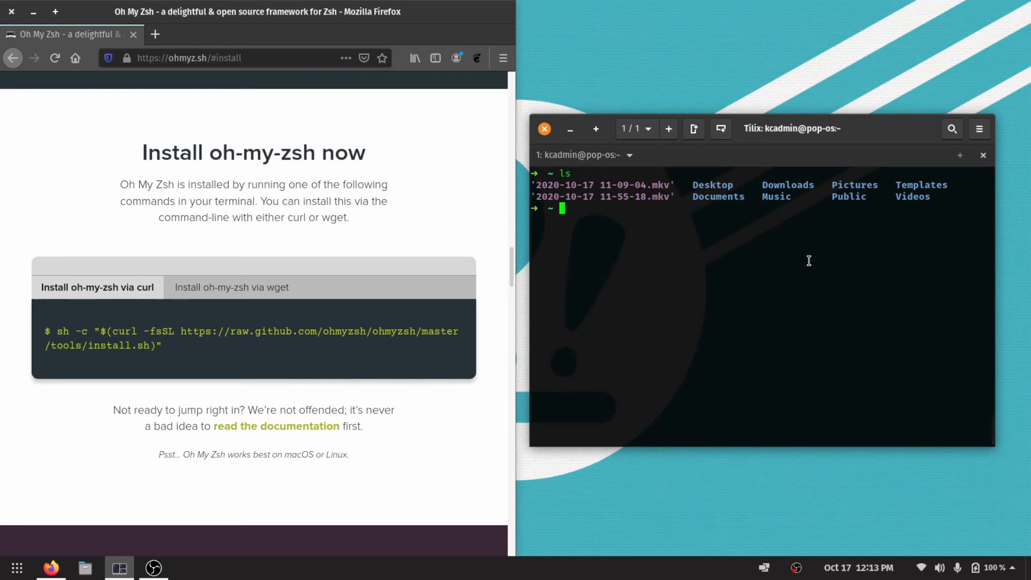
key(ctrl+l)
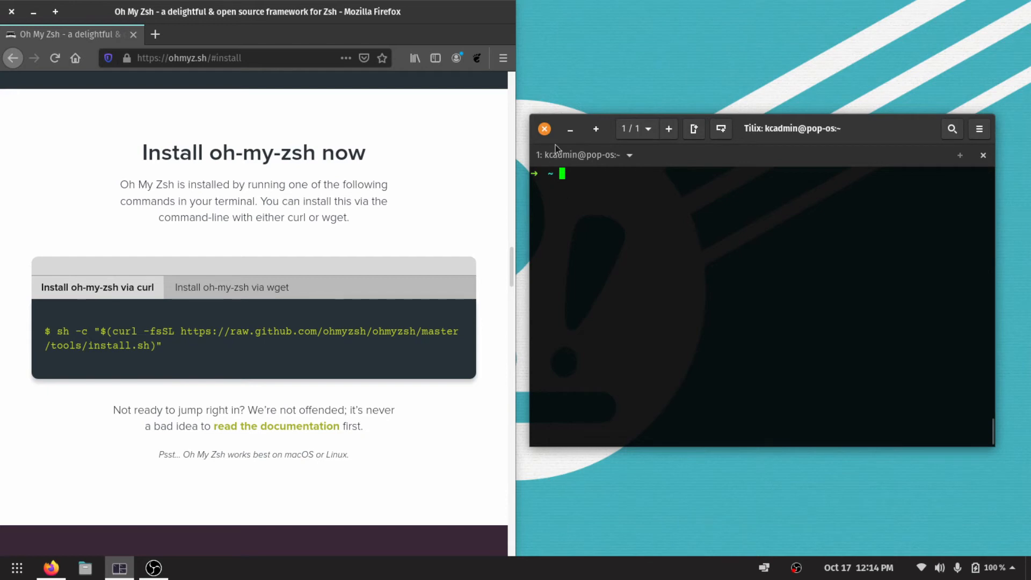
Search for "vimix theme" in a new Firefox tab and open the vinceliuice/vimix-gtk-themes GitHub repository.
click(156, 35)
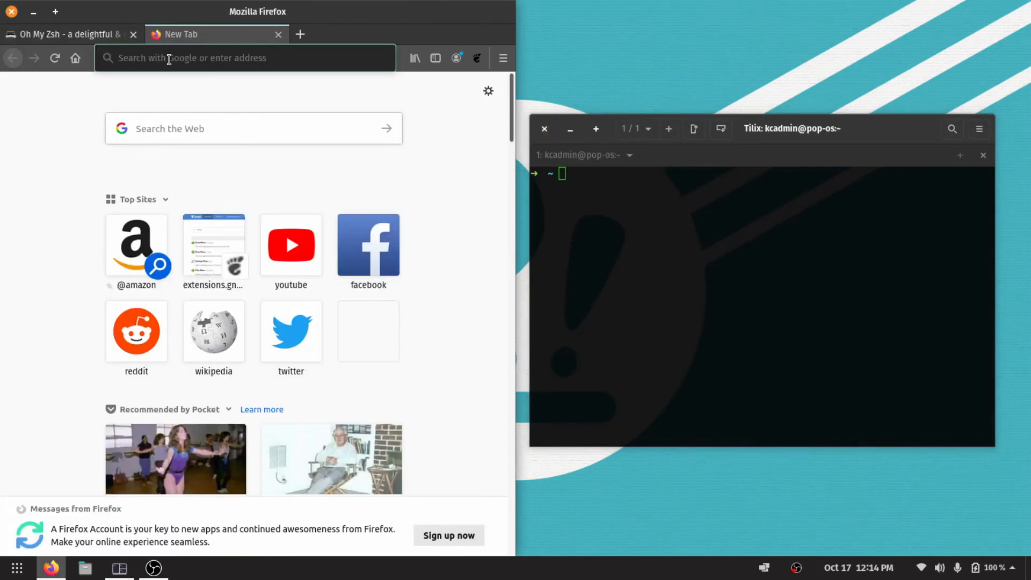
text(vimix)
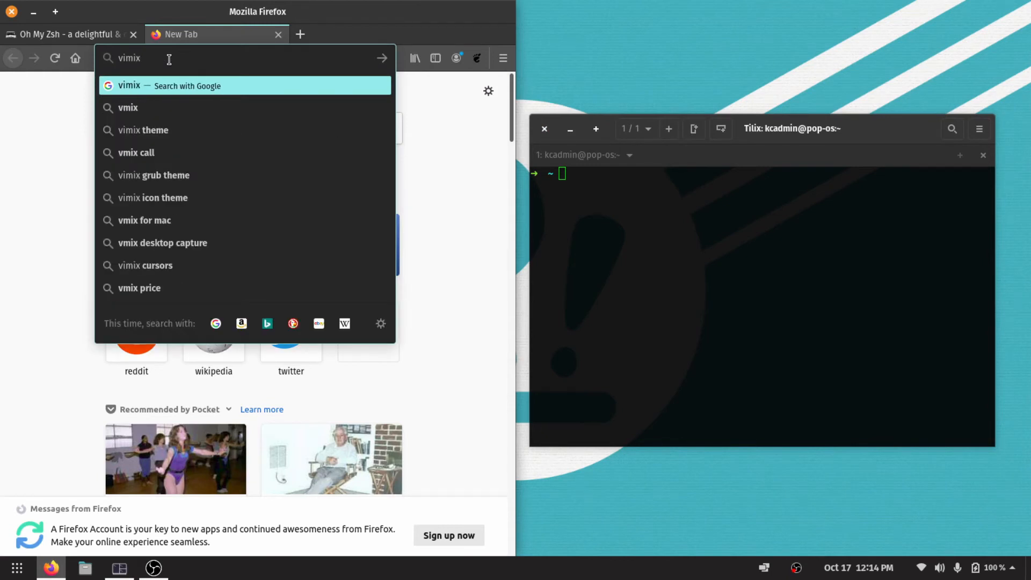
click(158, 132)
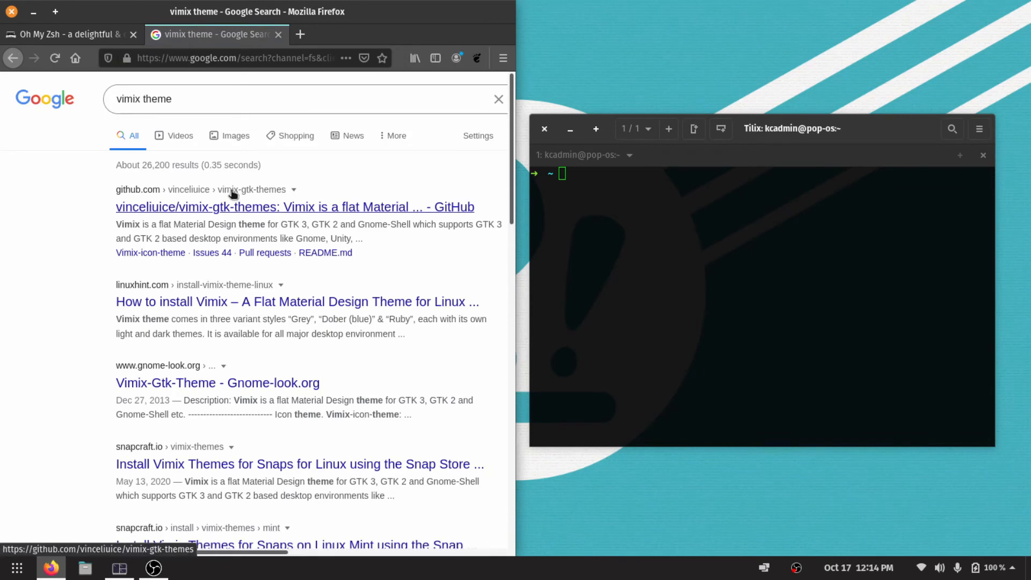
click(232, 194)
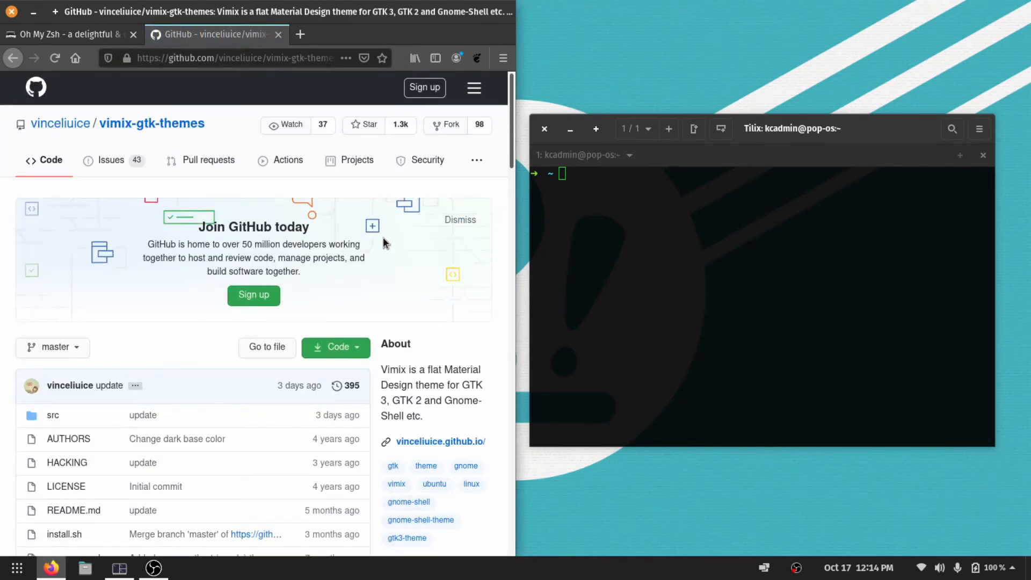
Copy the README's Ubuntu/Mint/Debian command, sudo apt-get install gtk2-engines-murrine gtk2-engines-pixbuf, and paste it at the Tilix prompt.
scroll(383, 237, down, 10)
scroll(384, 240, down, 10)
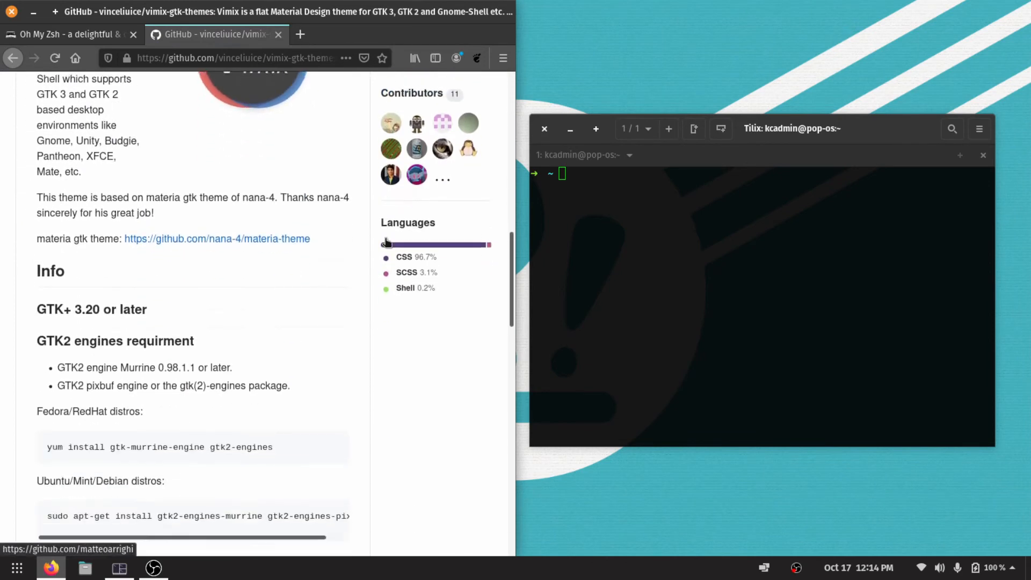
scroll(385, 238, up, 5)
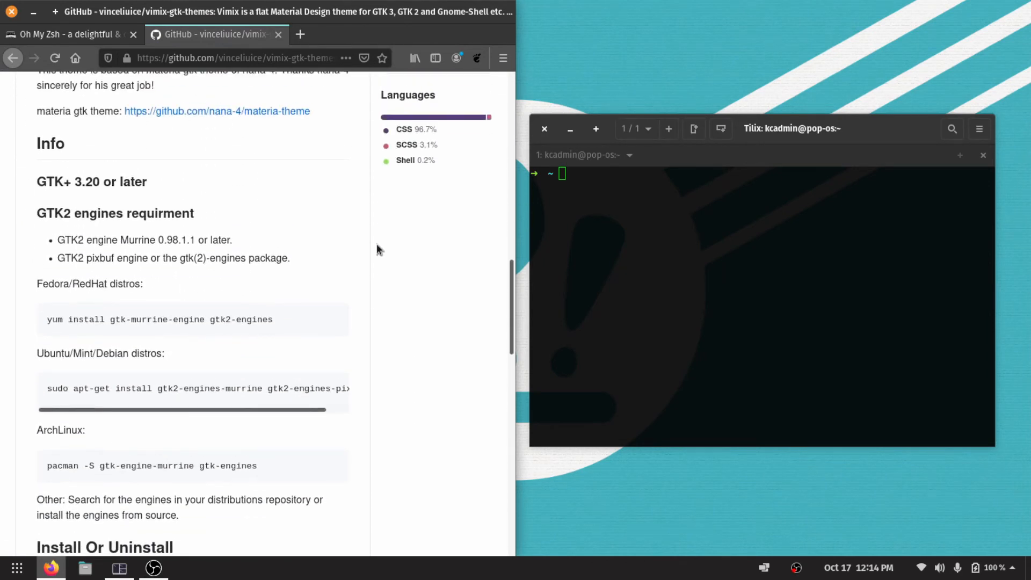
drag(105, 409, 224, 399)
double_click(213, 383)
triple_click(213, 386)
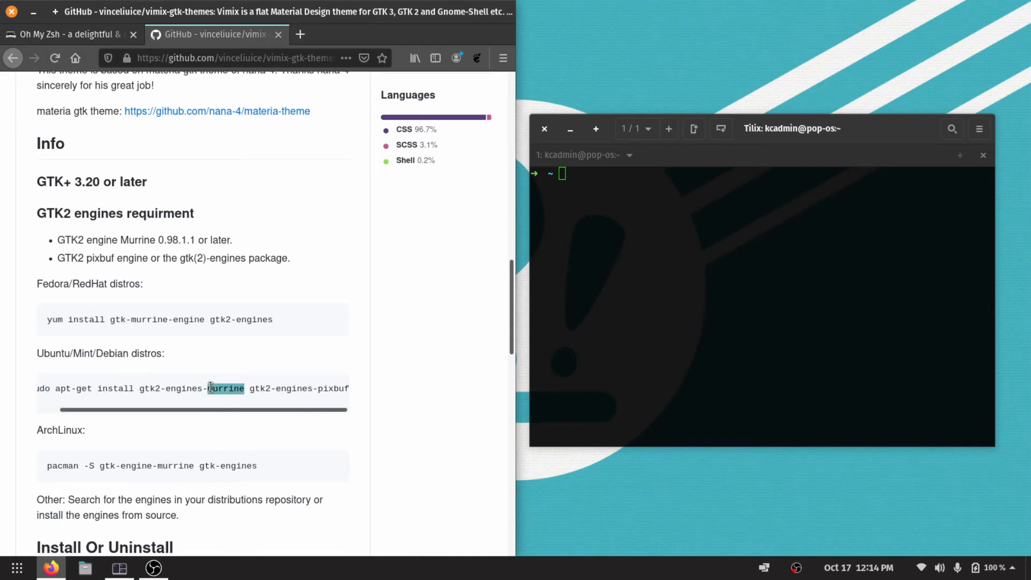
right_click(213, 387)
click(230, 396)
right_click(845, 270)
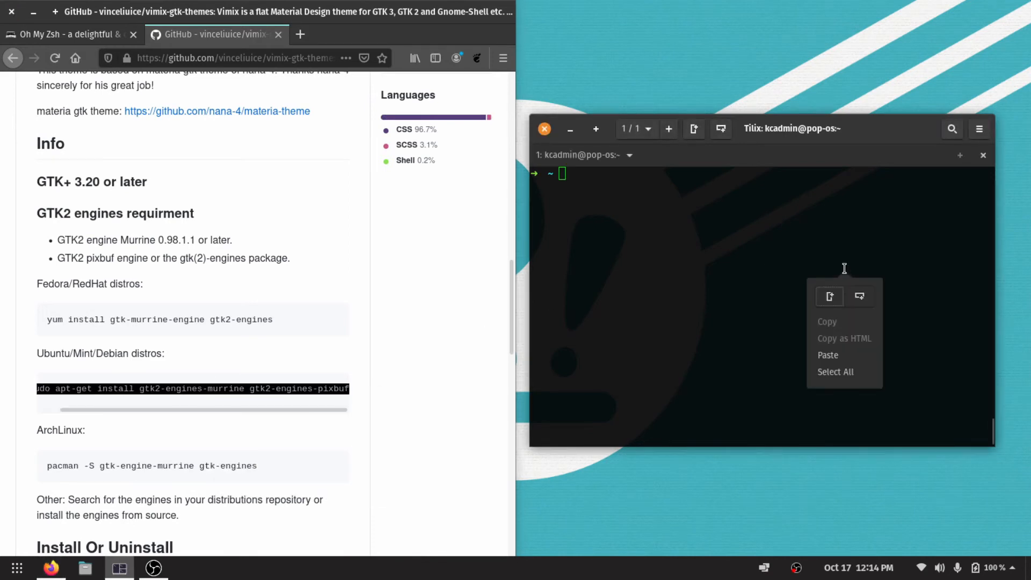
click(847, 359)
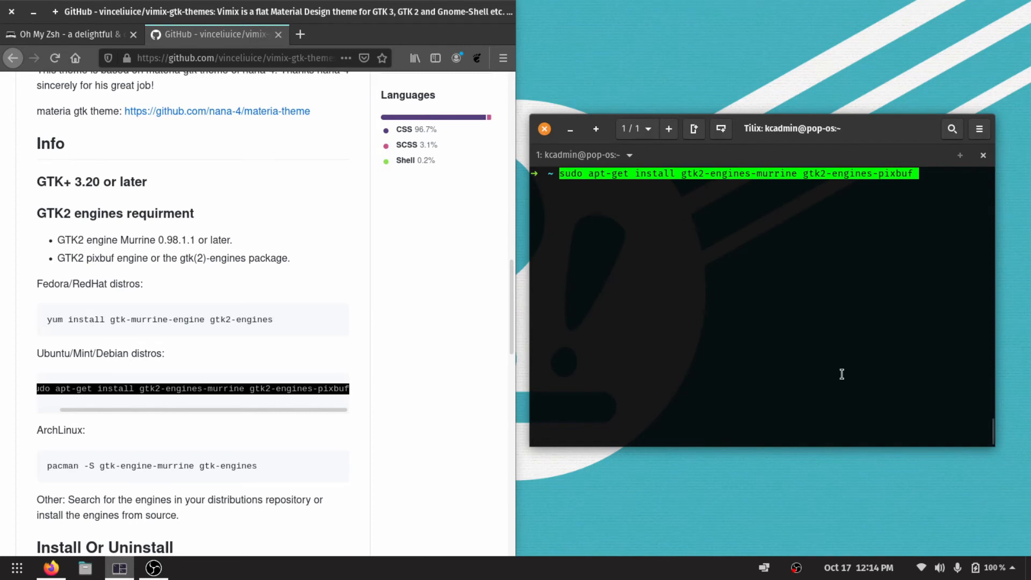
Run the pasted GTK2 engines install command and show the HTTPS clone address of the vimix-gtk-themes repository.
key(Return)
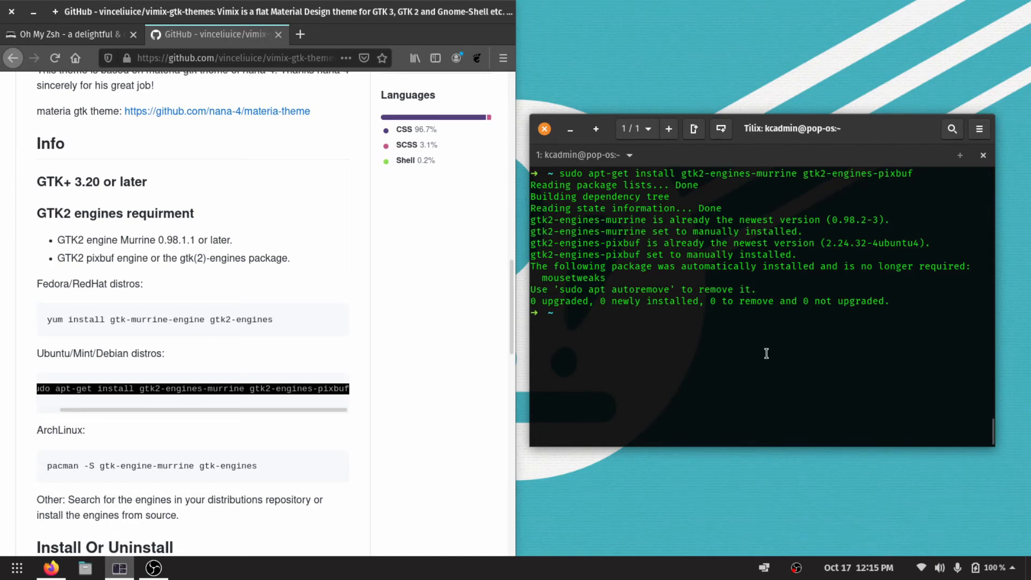
scroll(237, 270, down, 3)
scroll(234, 268, up, 15)
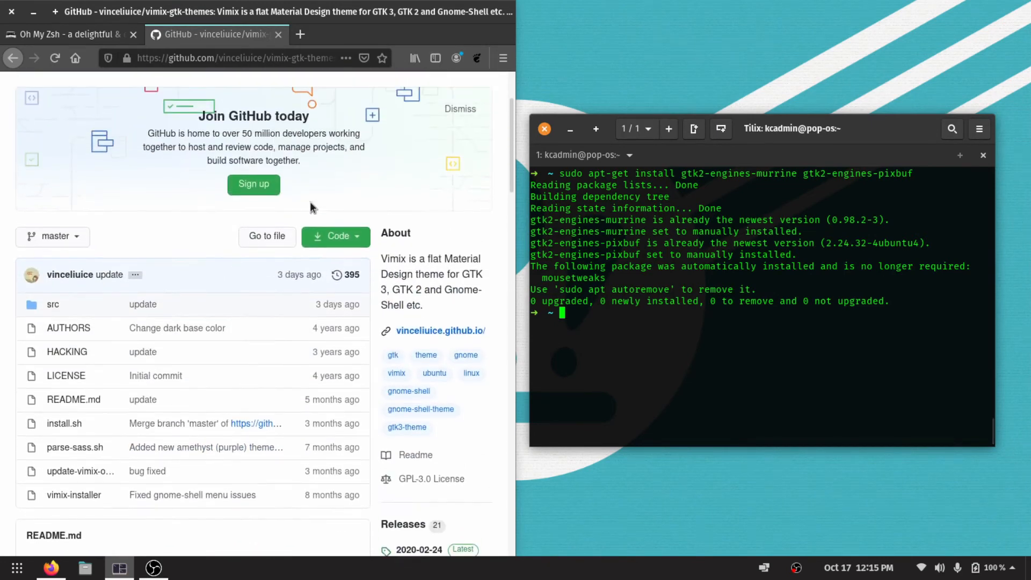
click(336, 237)
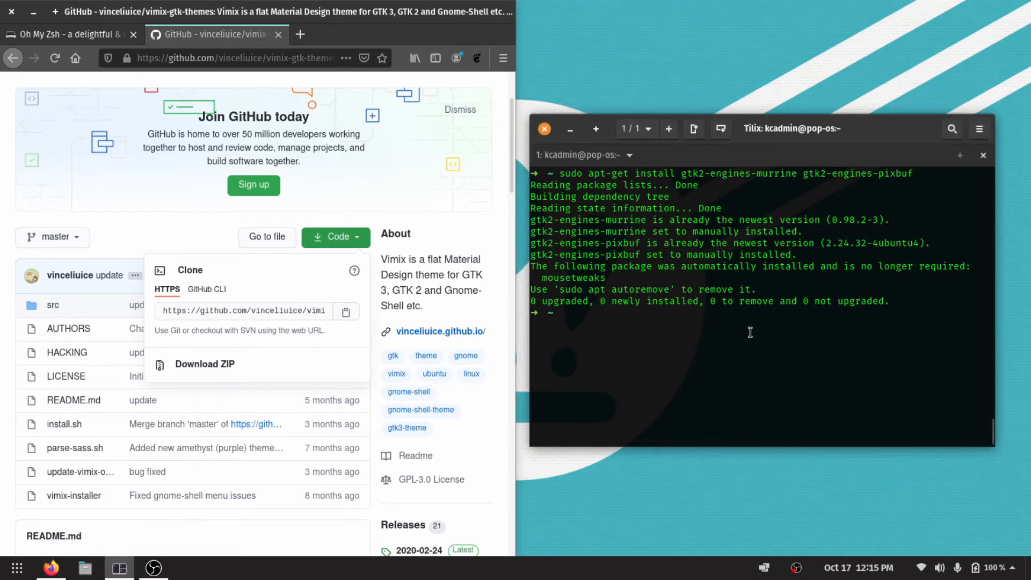
Check the terminal's current directory with pwd, list its contents with ls and clear the output.
text(pwd)
key(Return)
text(c)
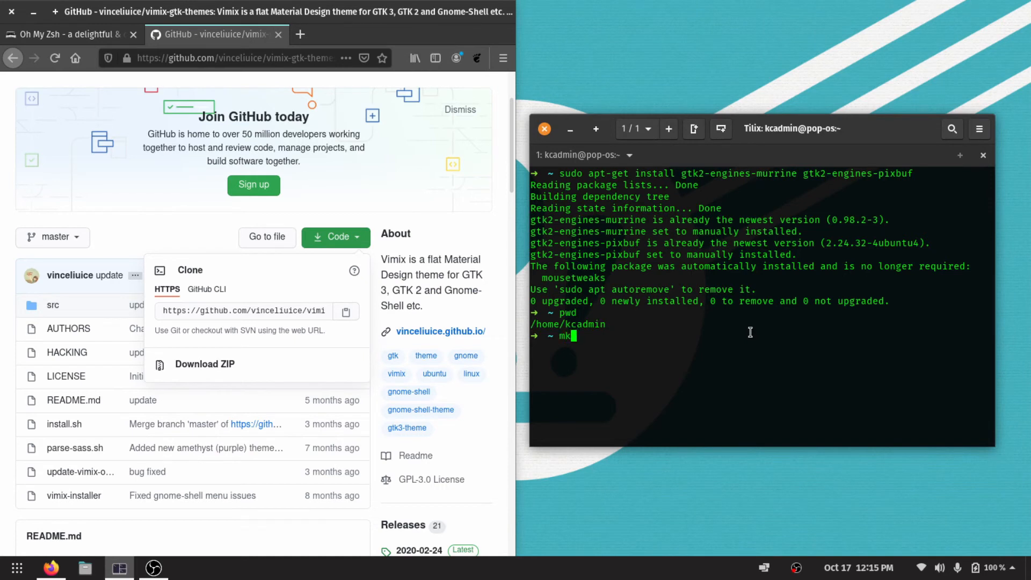
key(BackSpace)
text(ls)
key(Return)
key(ctrl+l)
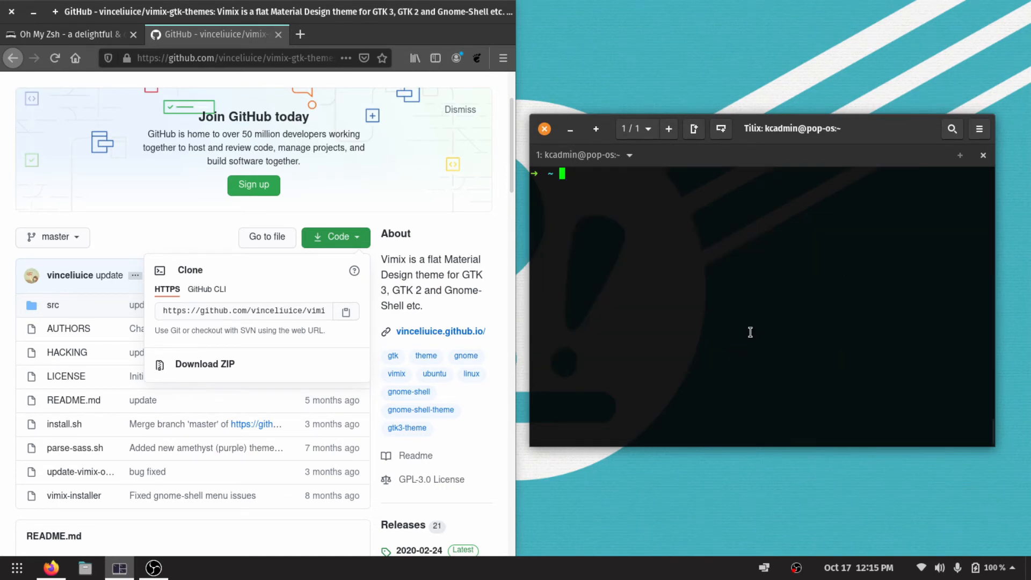
Create a tmp folder in the home directory with mkdir and change into it.
text(mkdir tmp)
key(Return)
text(cd tmp/)
key(Return)
text(git clone)
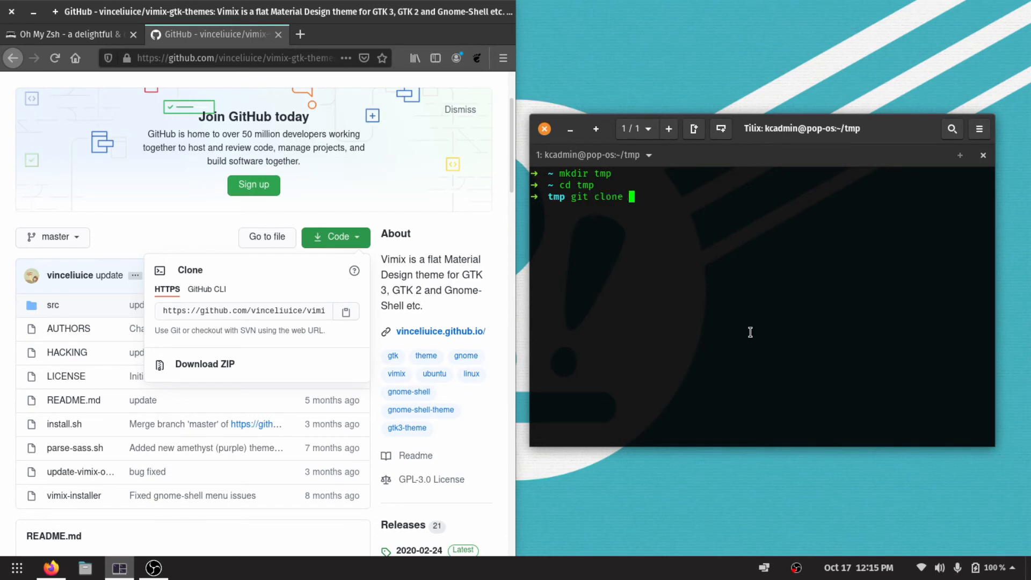
text(https://github.com/vinceliuice/vimix-gtk-themes.git)
key(Return)
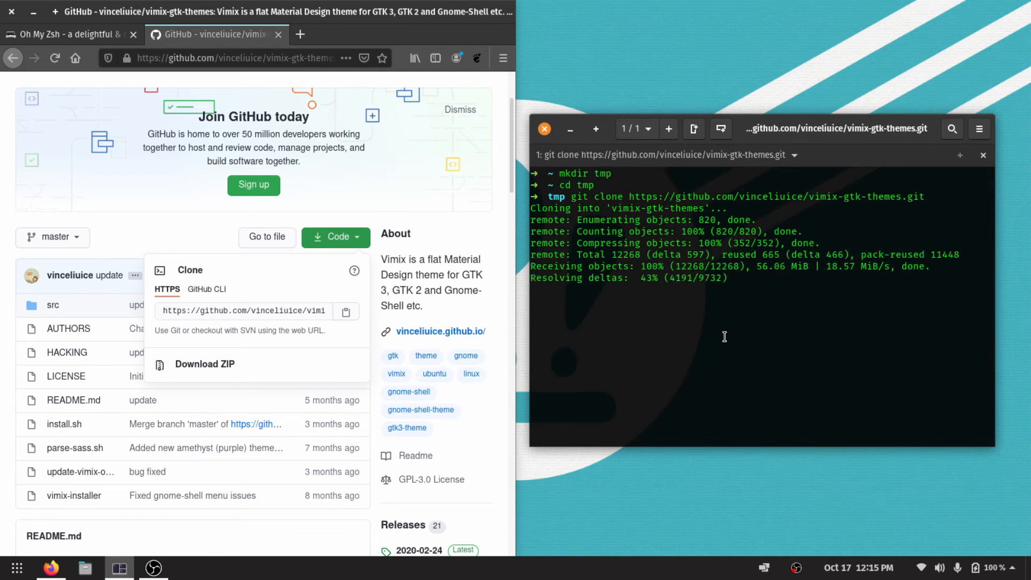
click(204, 246)
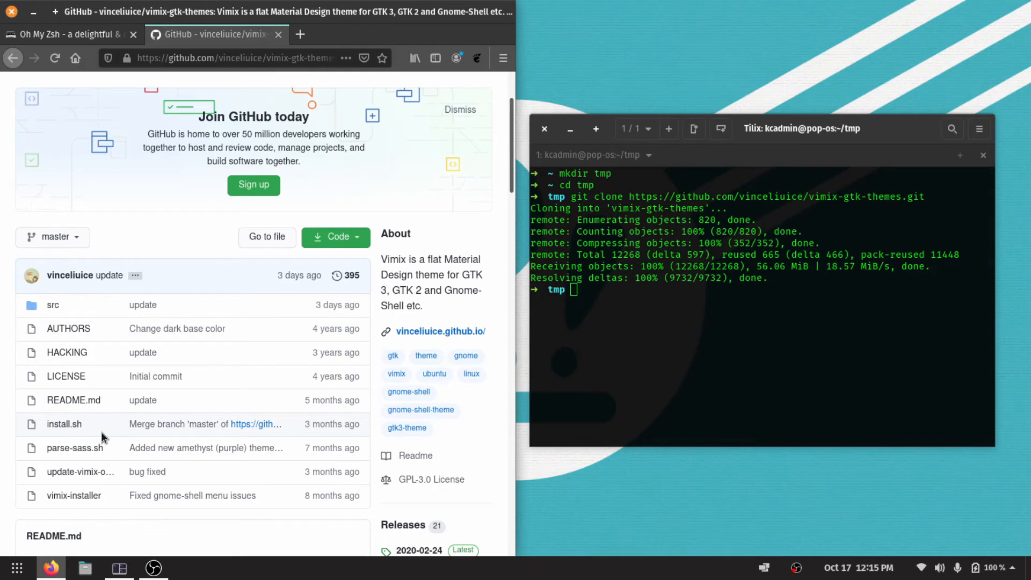
Change into the cloned vimix-gtk-themes folder, clear the terminal and list the folder's files with ls.
click(725, 363)
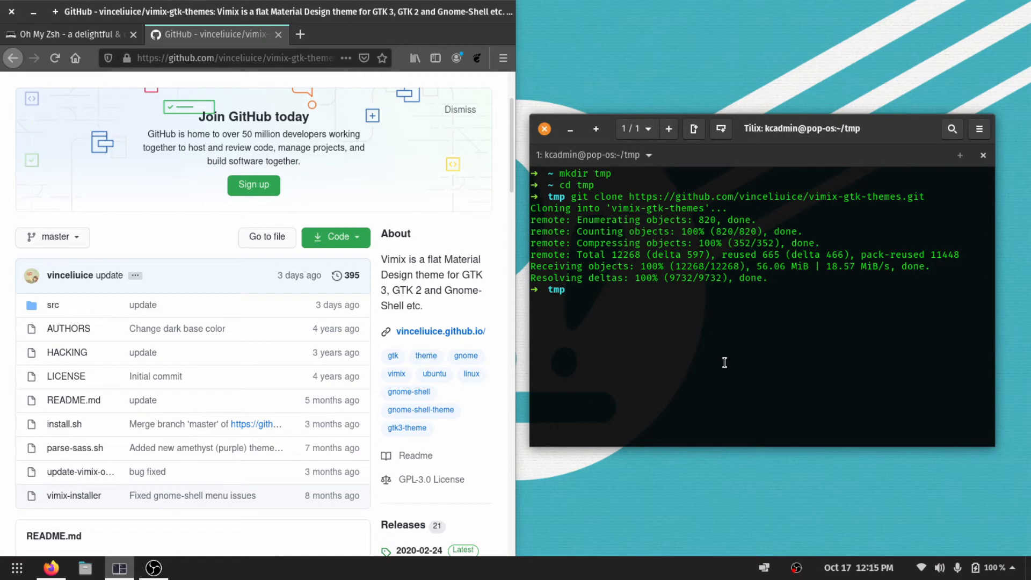
text(ls)
key(Return)
text(cd m)
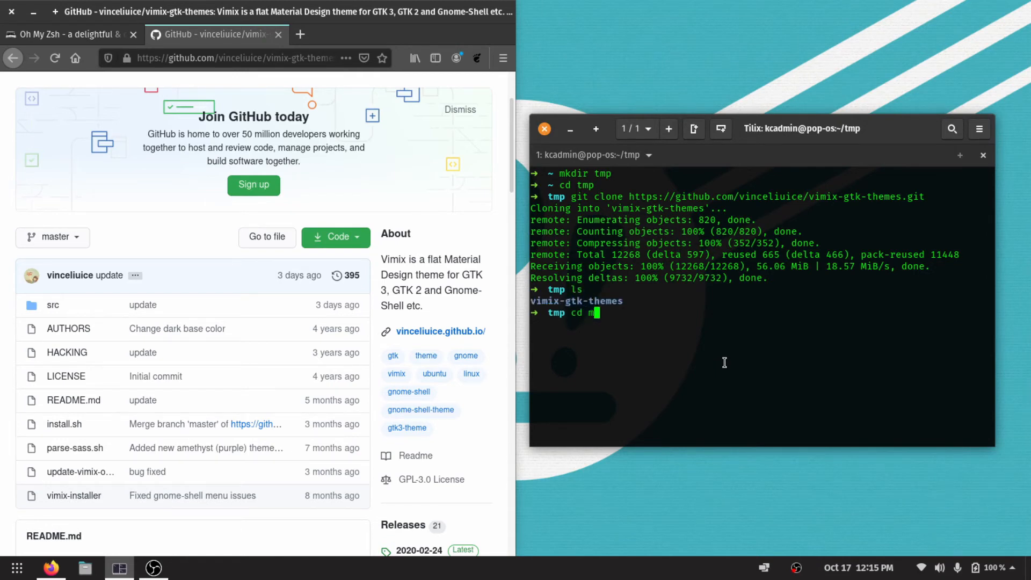
key(Tab)
key(Return)
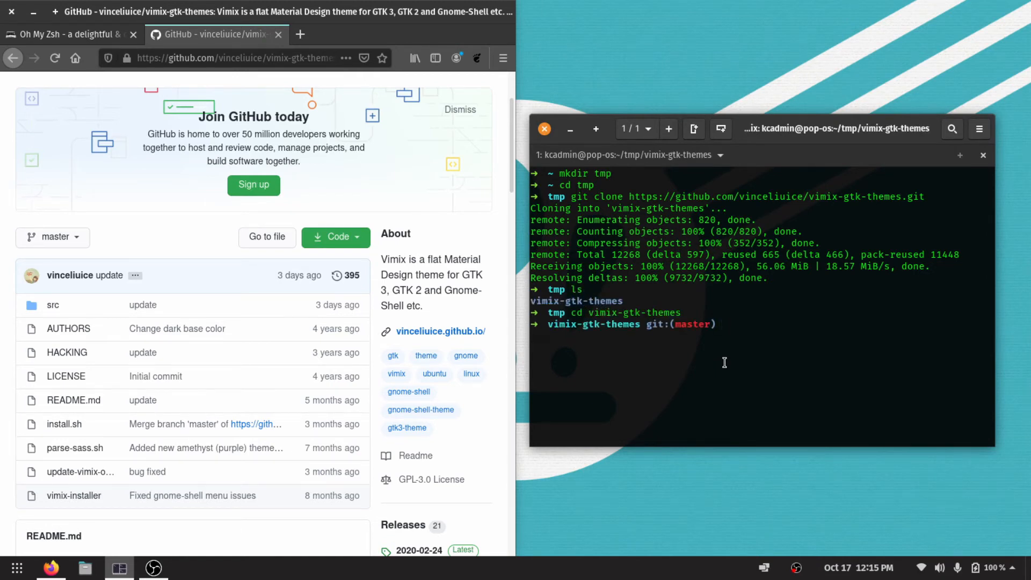
key(ctrl+l)
text(ls)
key(Return)
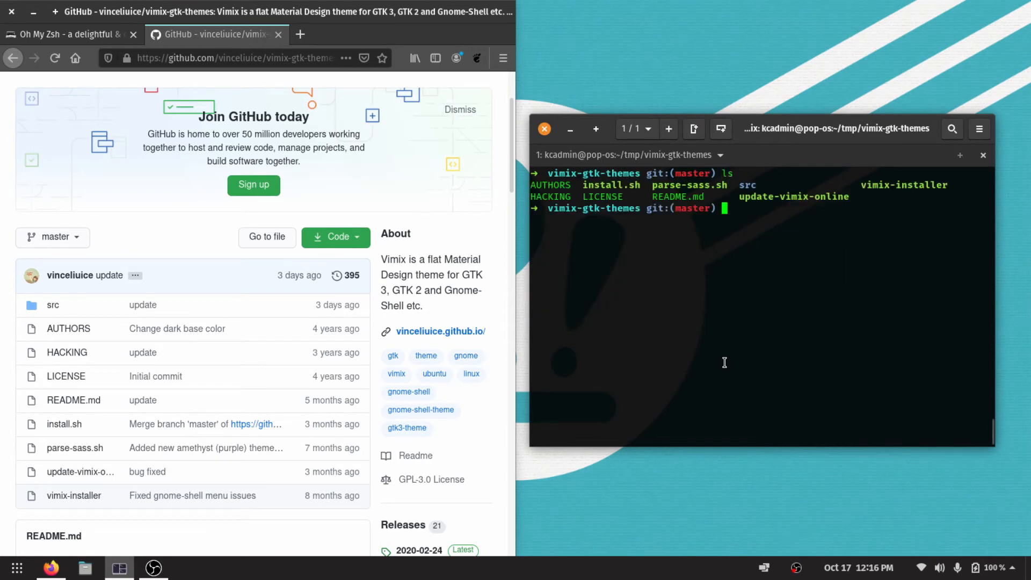
Run the ./install.sh script in the vimix-gtk-themes folder to install the Vimix theme variants.
drag(583, 186, 650, 187)
click(651, 187)
text(./in)
key(Tab)
key(Return)
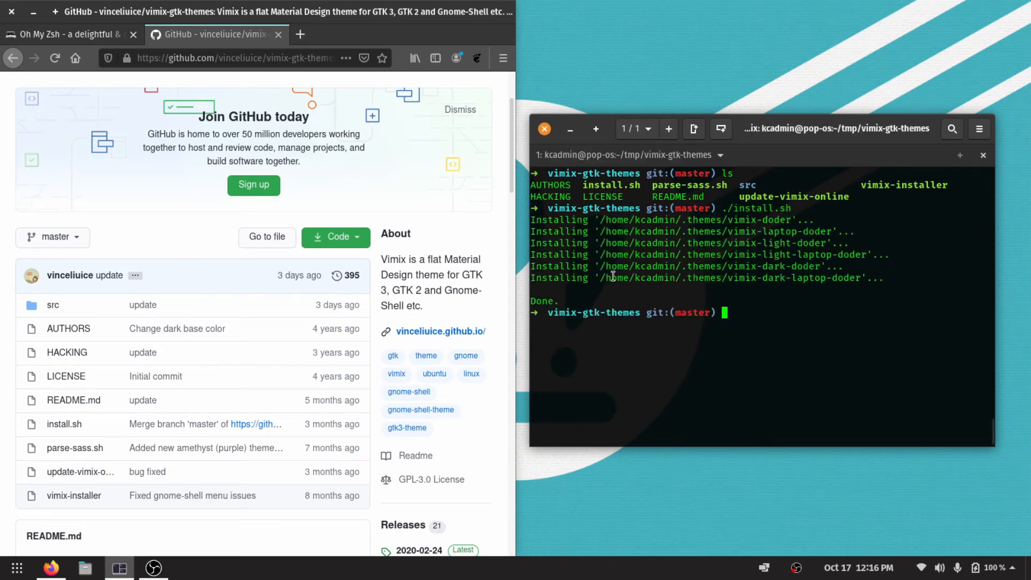
double_click(539, 303)
click(580, 348)
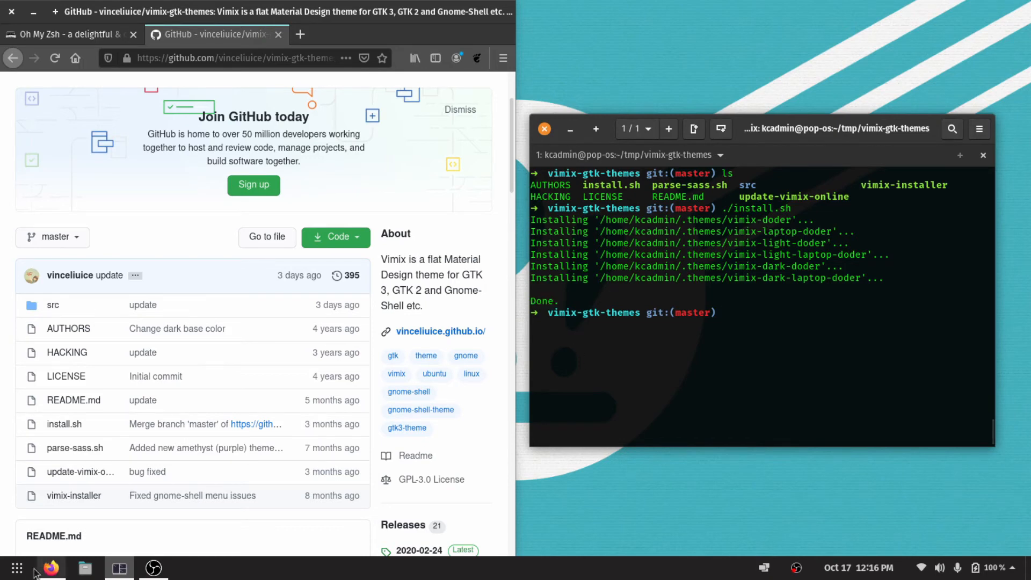
Launch Tweaks from the list of all installed applications.
click(17, 568)
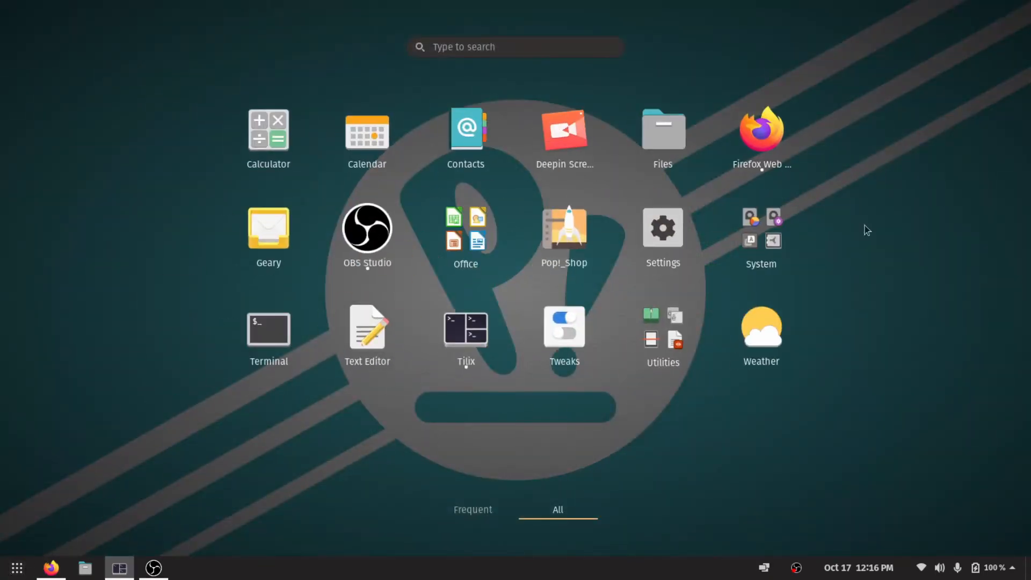
click(555, 337)
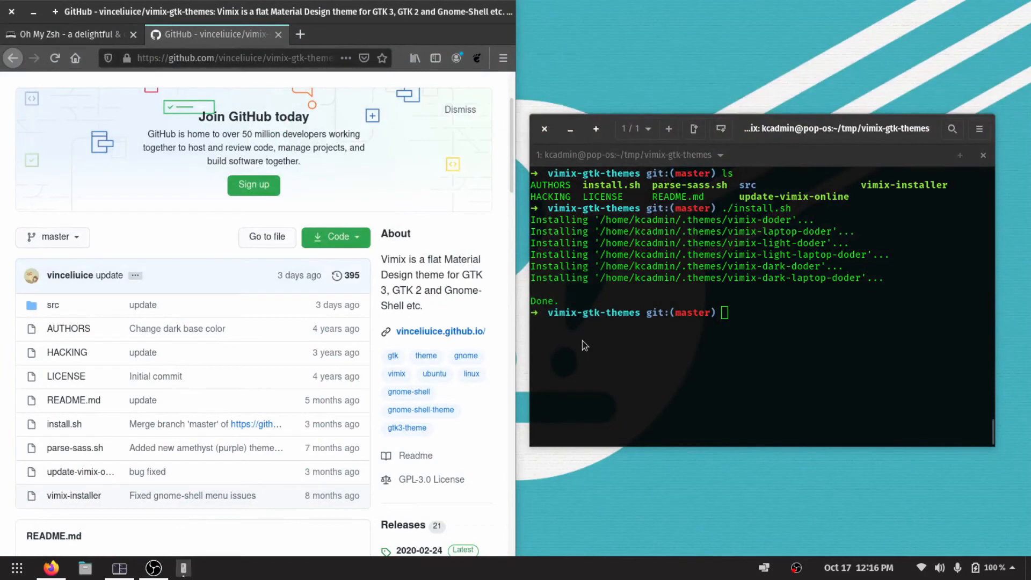
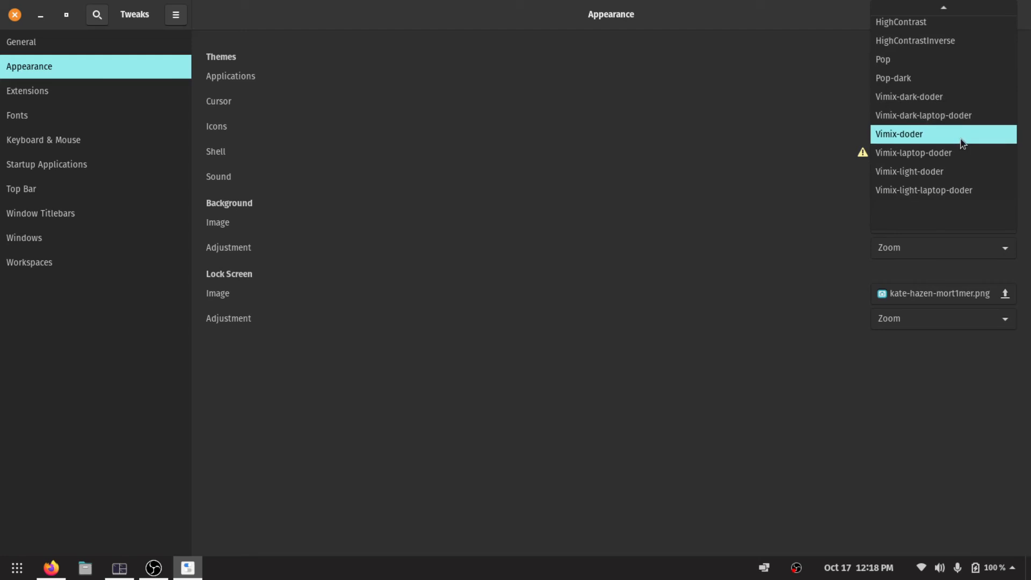
Try the Vimix-light-doder and Vimix-dark-doder themes for applications.
scroll(964, 144, up, 2)
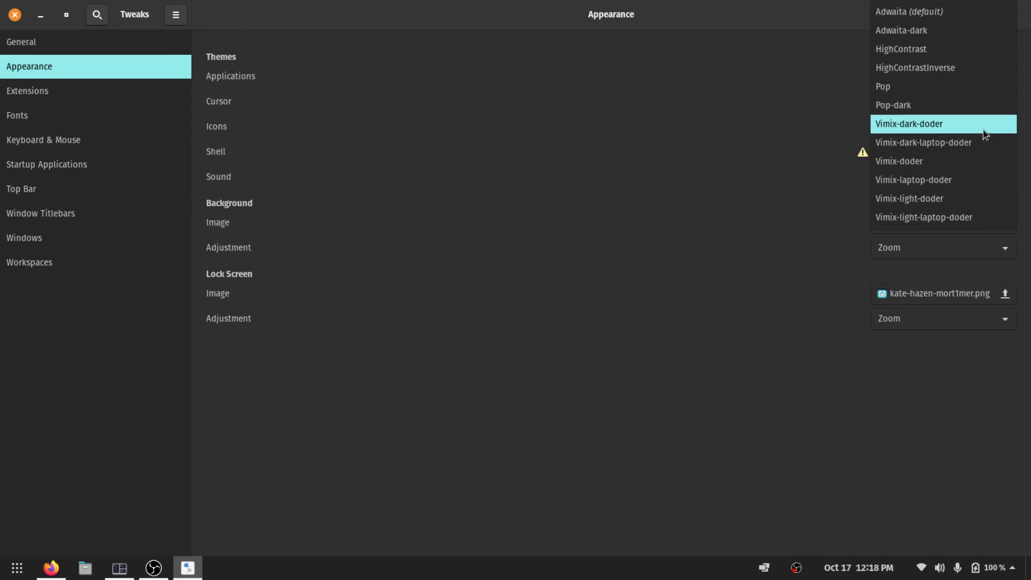
click(974, 204)
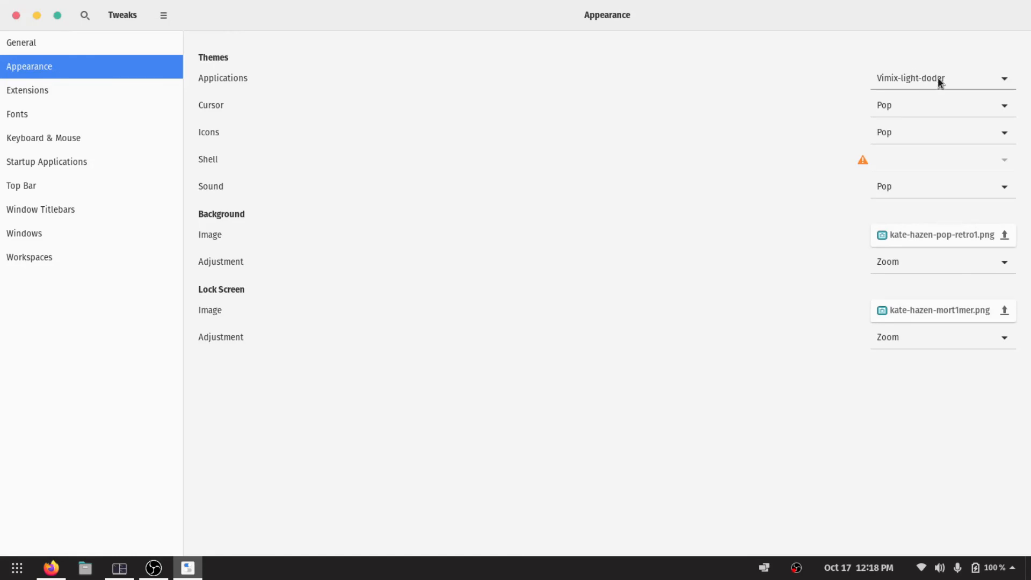
click(938, 77)
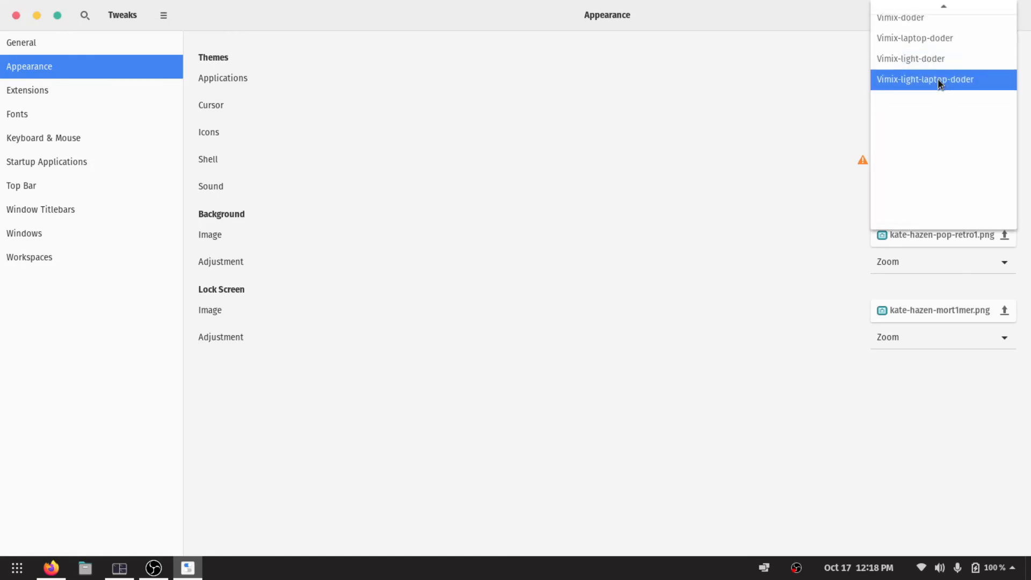
scroll(947, 57, down, 2)
scroll(946, 57, up, 5)
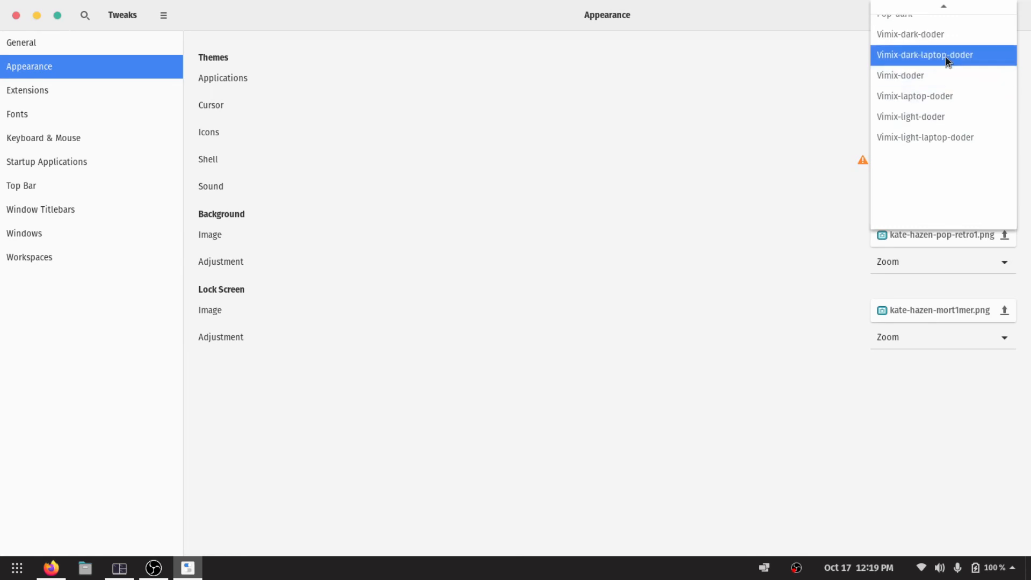
click(970, 83)
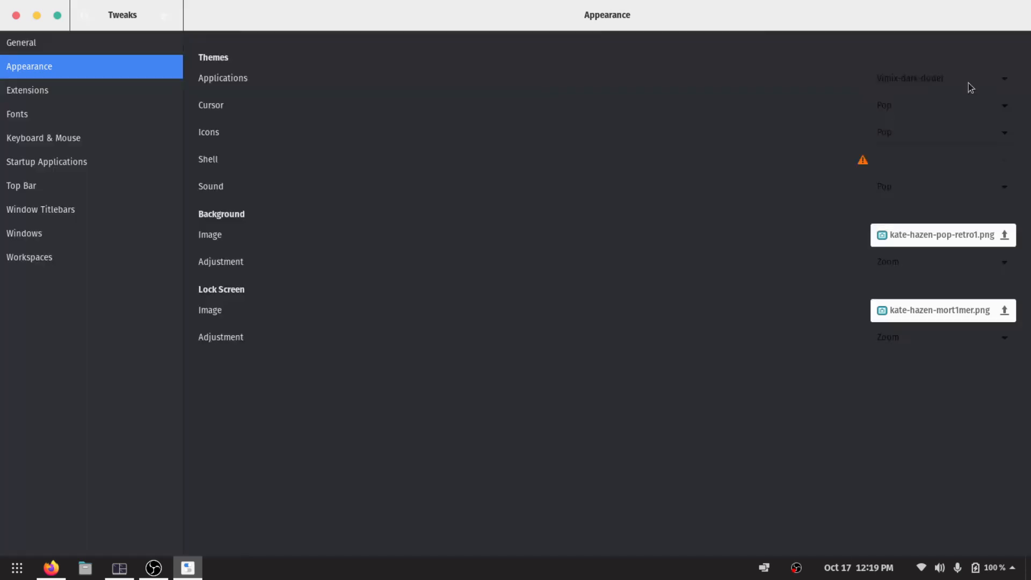
Set the applications theme to Vimix-dark-laptop-doder.
click(970, 88)
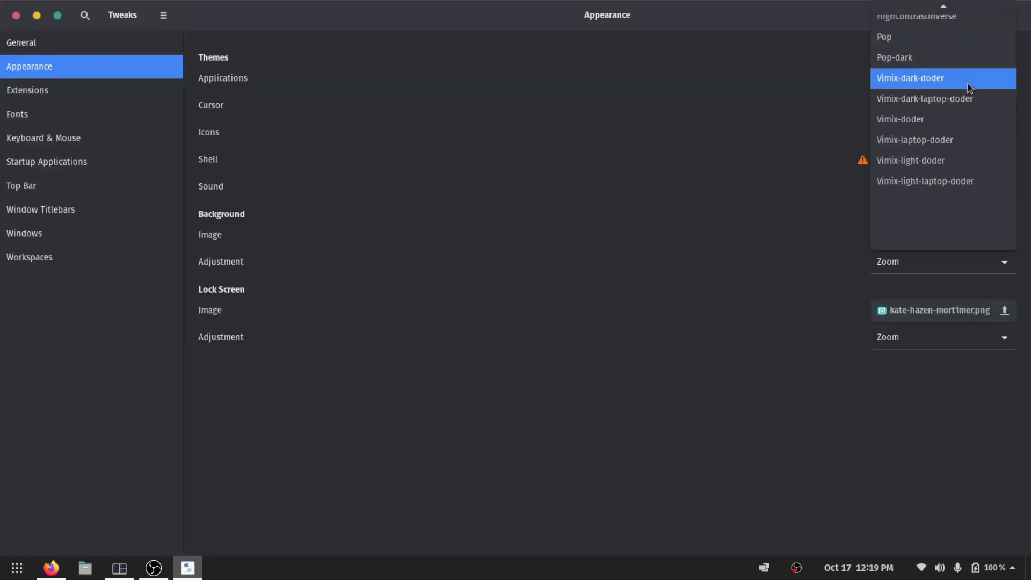
scroll(967, 84, up, 3)
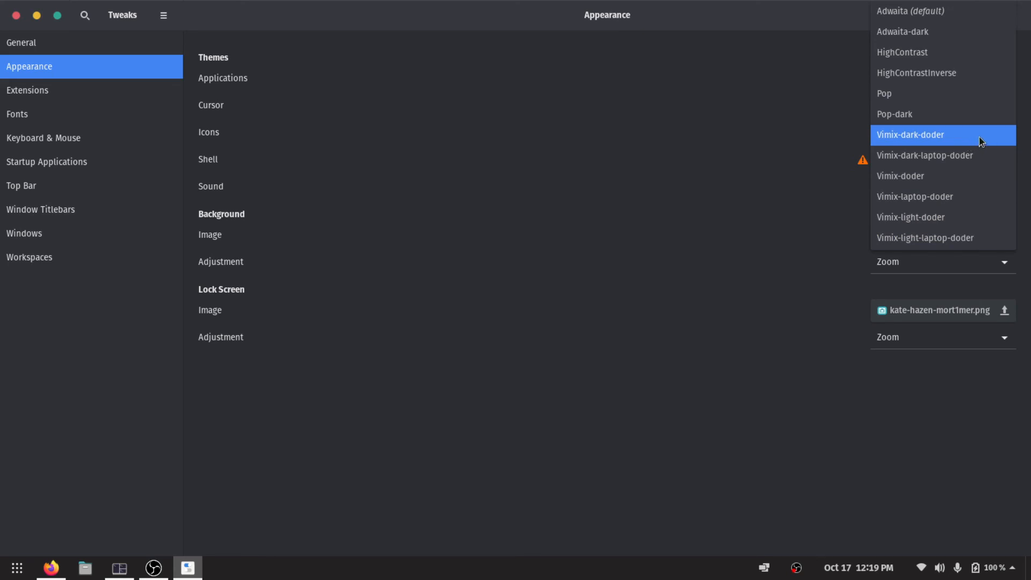
click(978, 156)
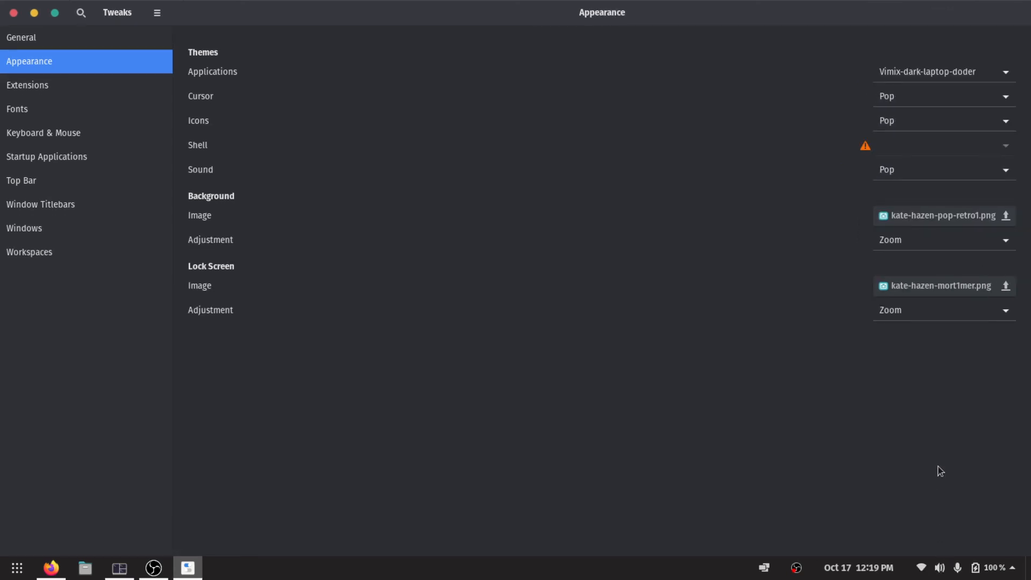
Review the available cursor, icon and sound themes, keeping Pop for each.
click(939, 98)
click(939, 98)
click(933, 118)
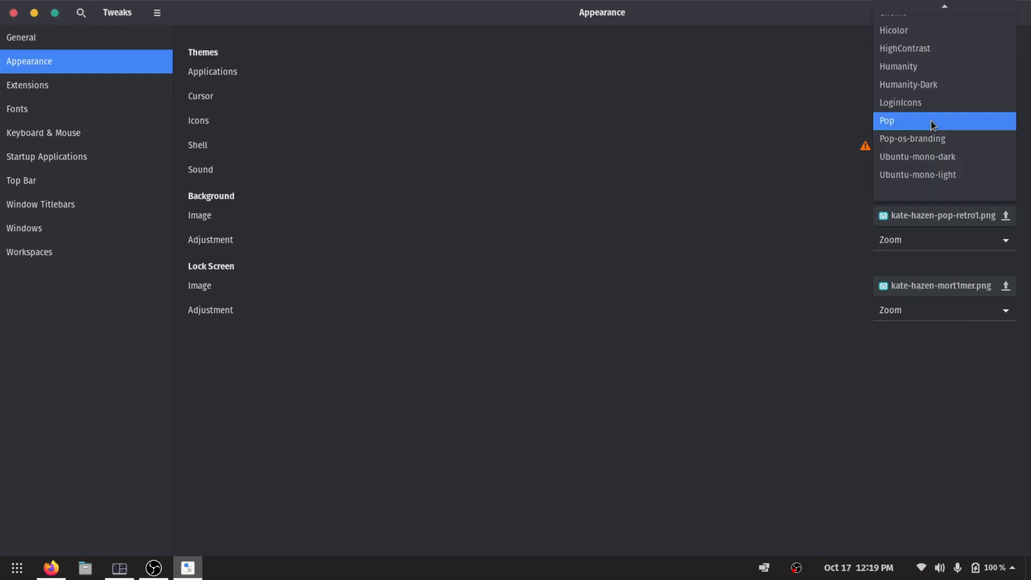
click(933, 123)
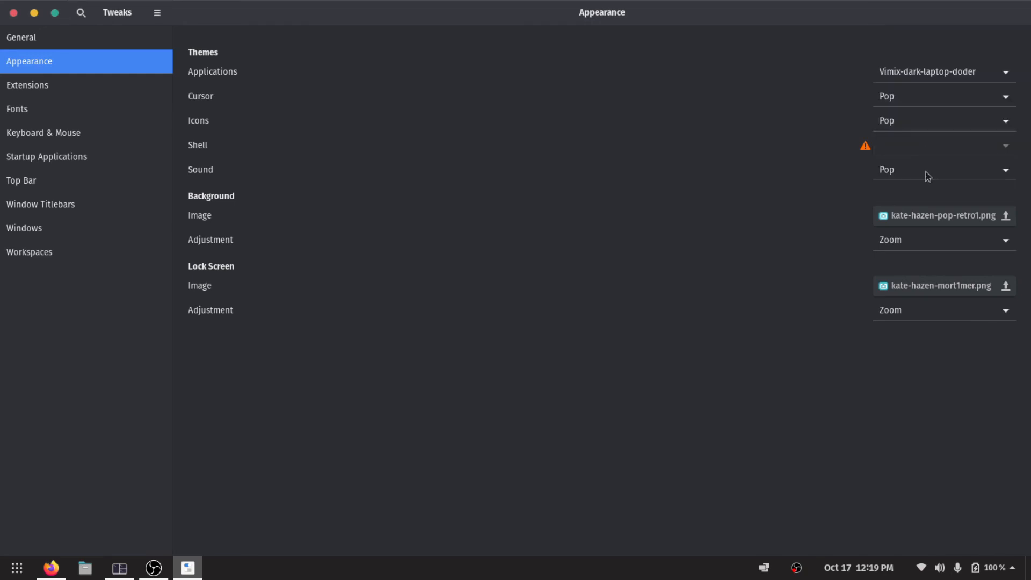
click(920, 169)
click(920, 168)
Look through the installed GNOME extensions in Tweaks.
click(53, 85)
scroll(289, 100, down, 3)
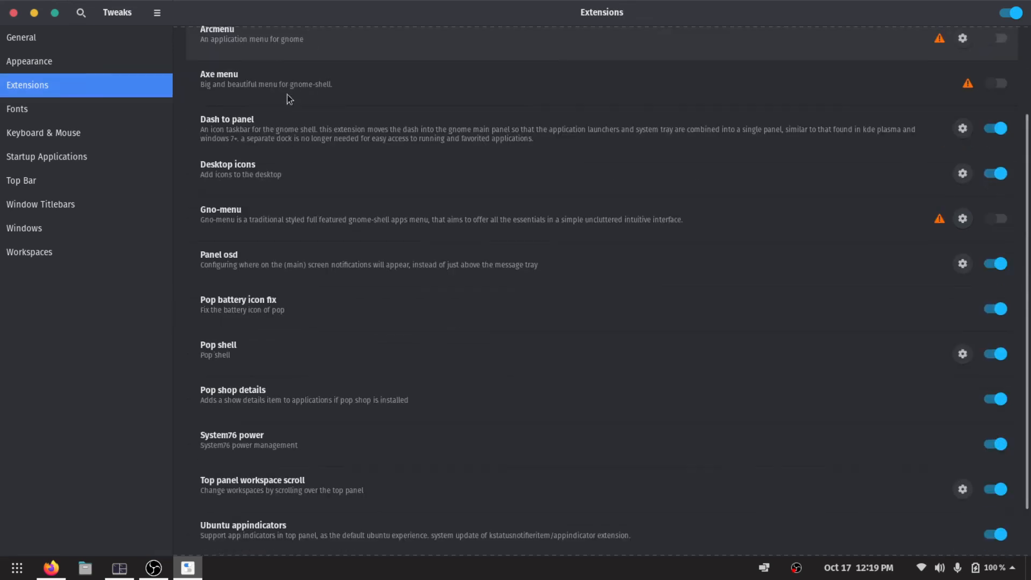
scroll(289, 99, down, 1)
scroll(288, 98, up, 4)
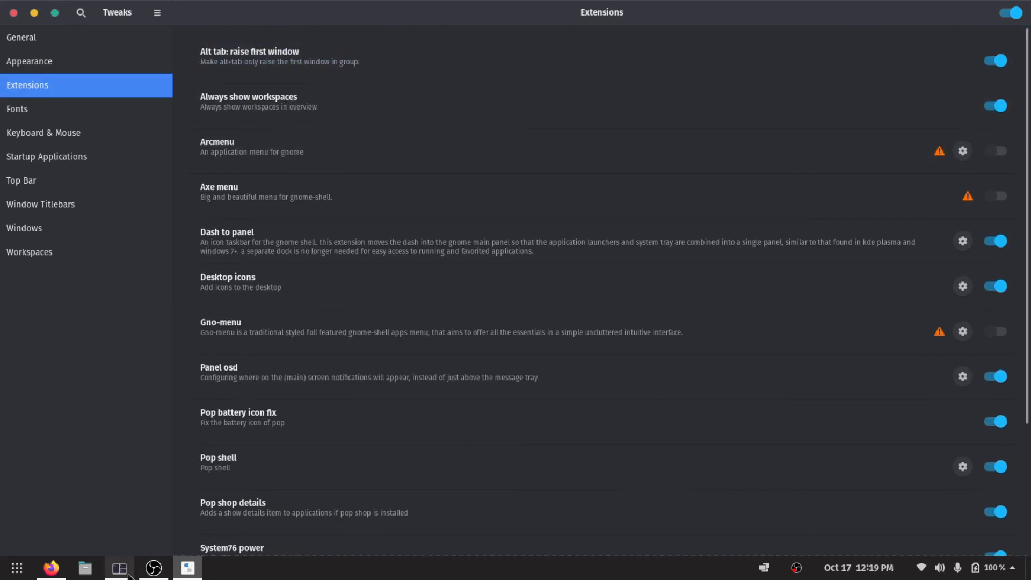
click(54, 572)
click(188, 568)
click(956, 574)
click(955, 574)
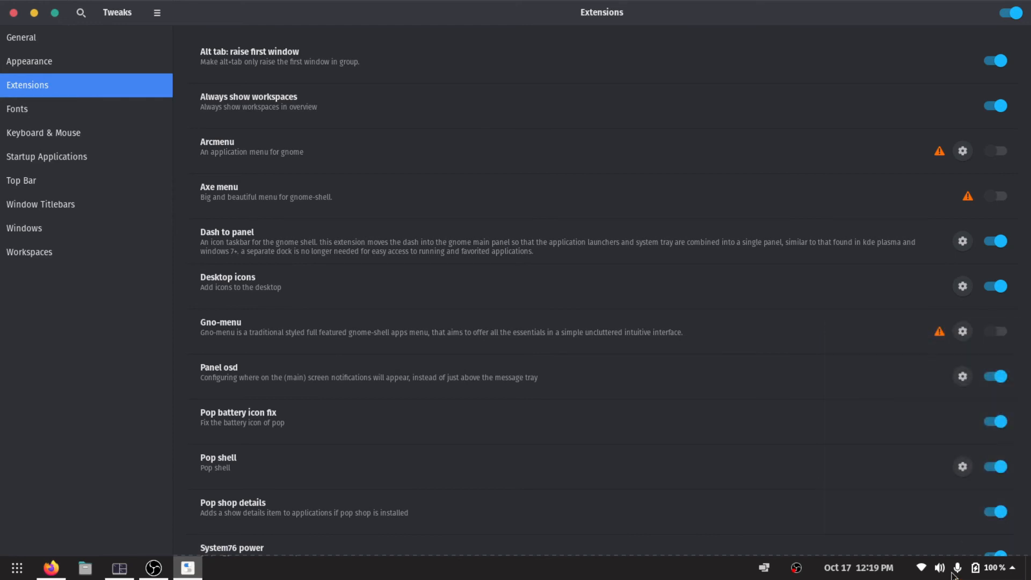
click(988, 572)
click(988, 573)
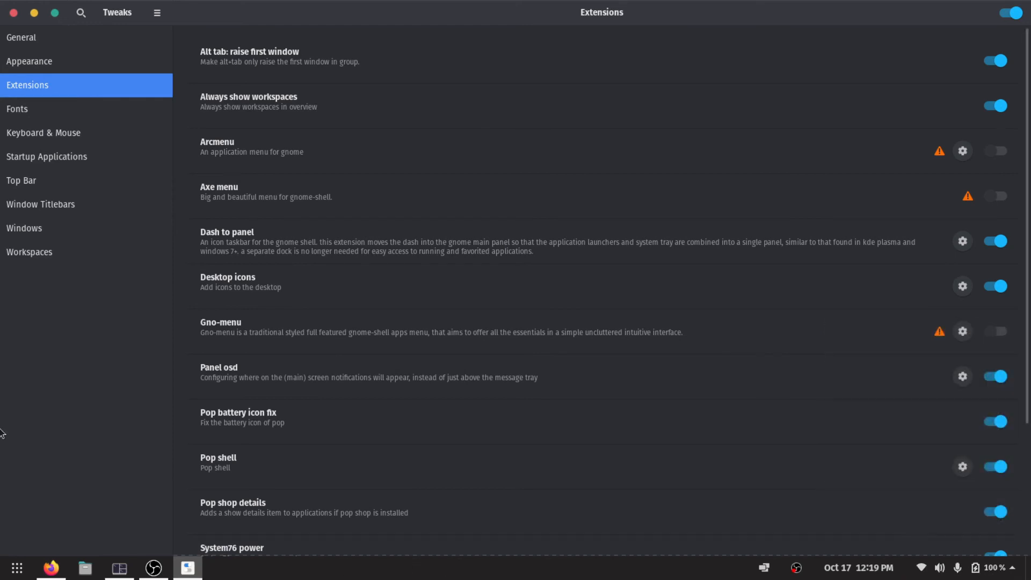
Switch to Firefox, search for gnome extensions in a new tab and open the GNOME Shell Extensions site, keeping only one tab of it.
click(51, 573)
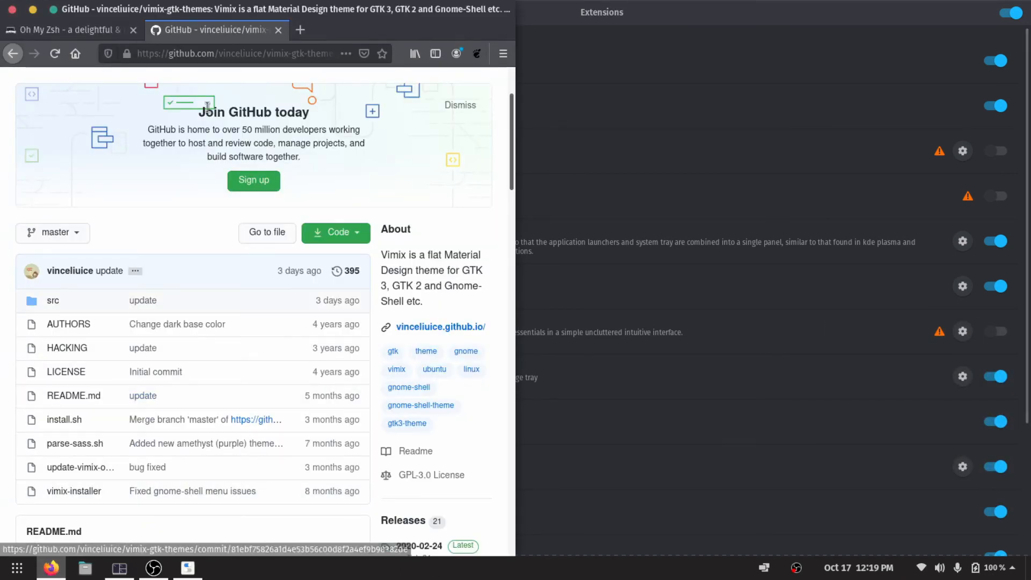
double_click(344, 33)
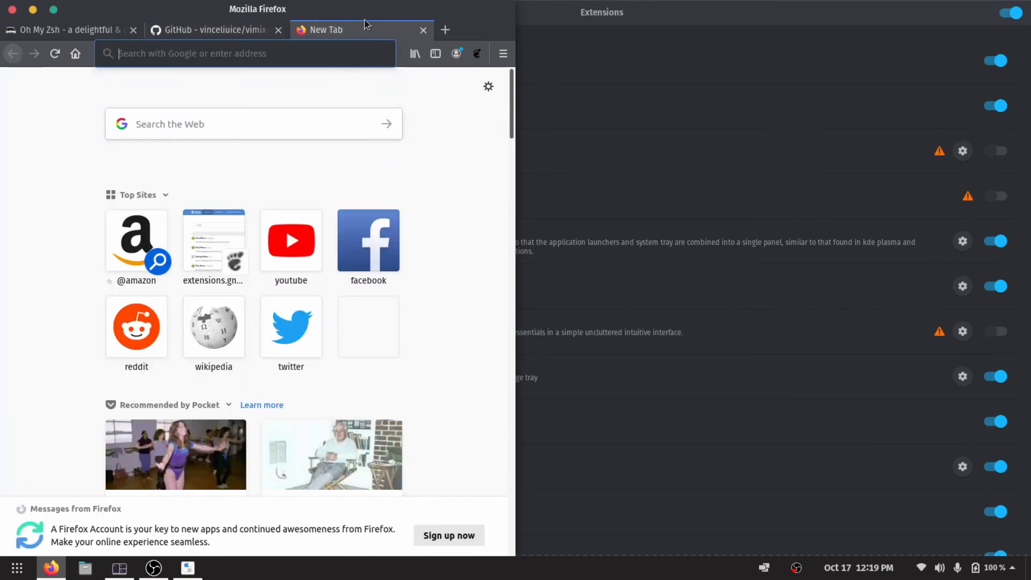
click(290, 47)
text(gnome e)
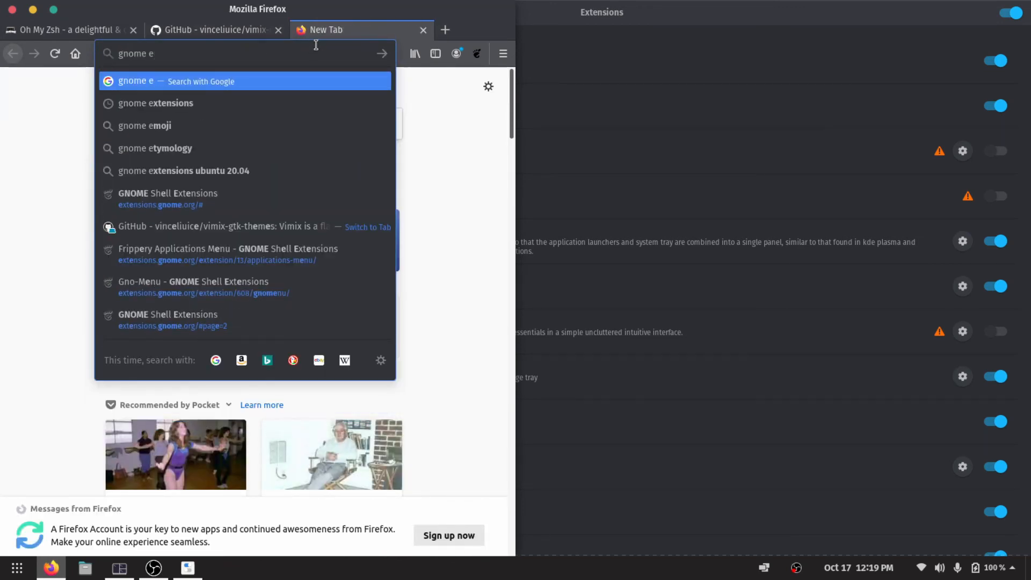
click(194, 102)
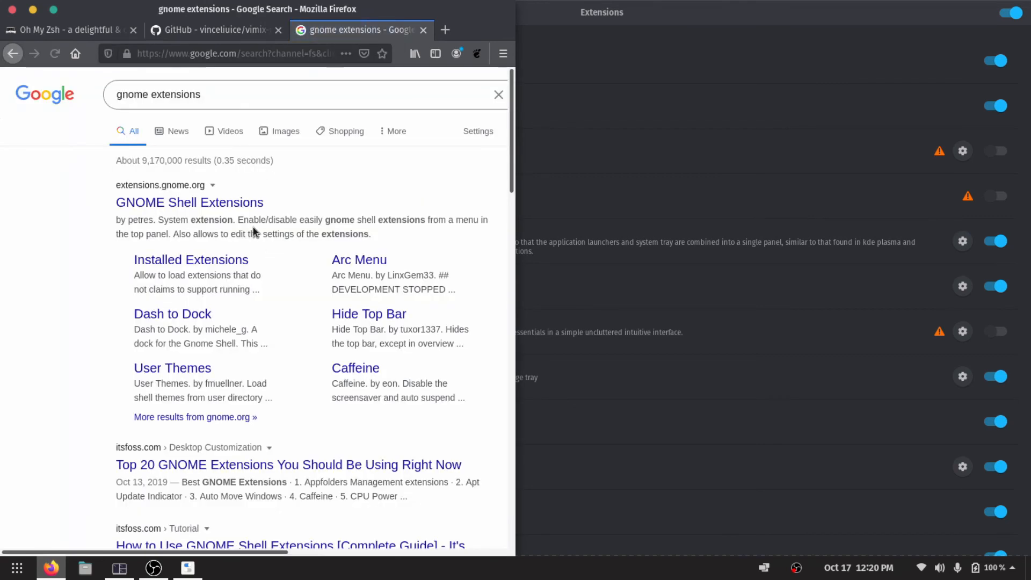
click(230, 203)
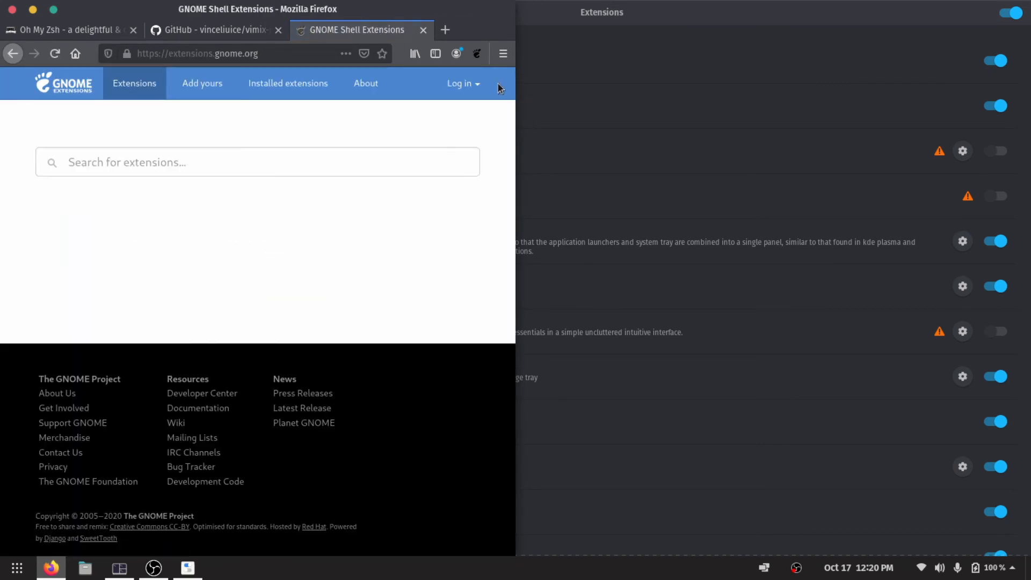
click(477, 54)
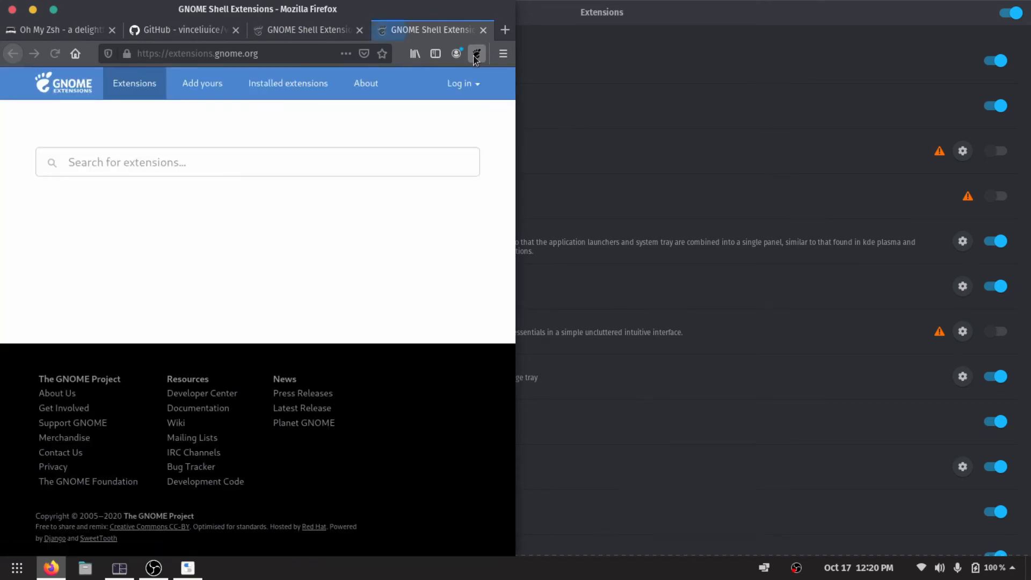
click(360, 32)
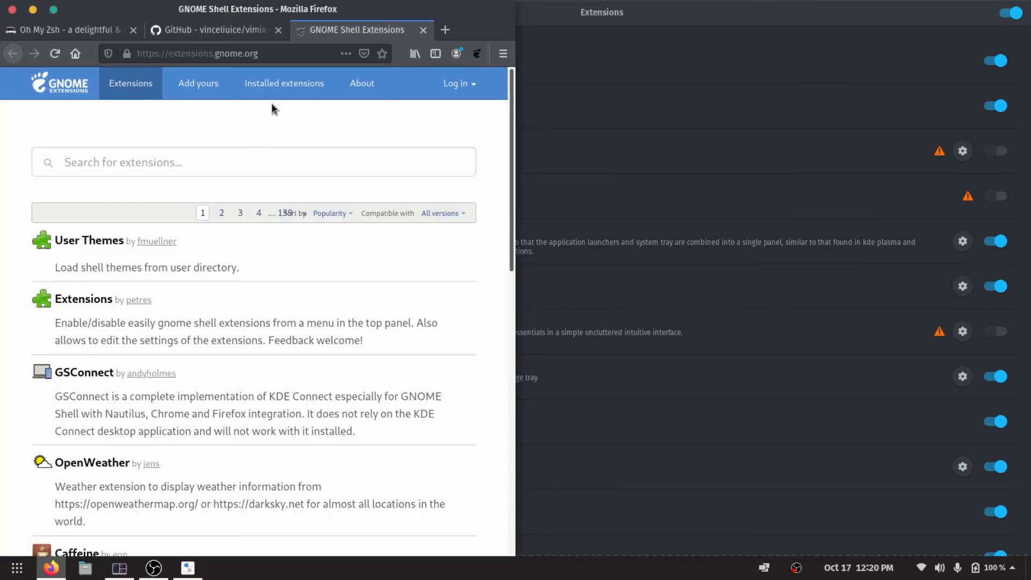
Open the User Themes extension page, switch the extension on and confirm its installation.
click(85, 244)
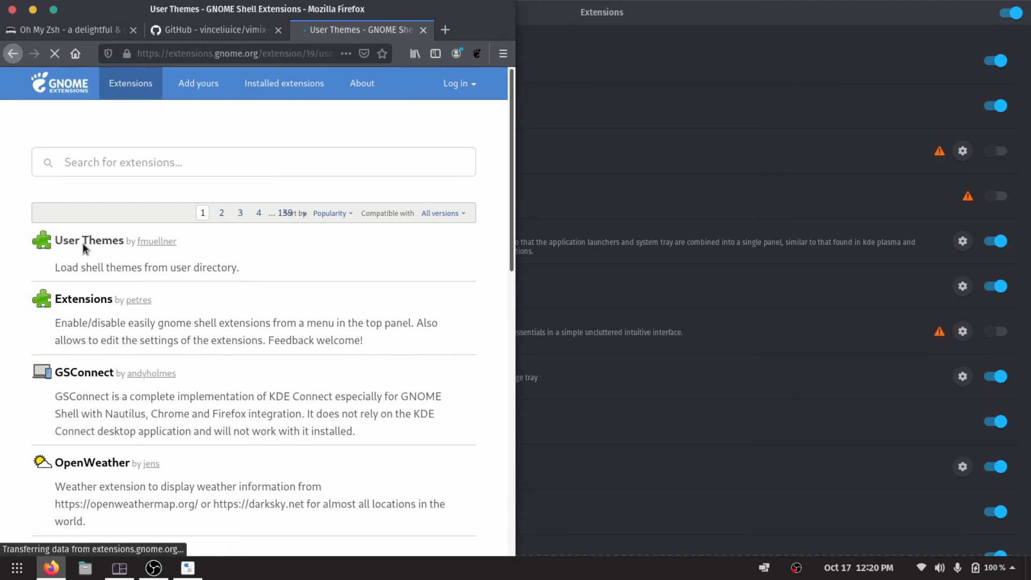
click(406, 167)
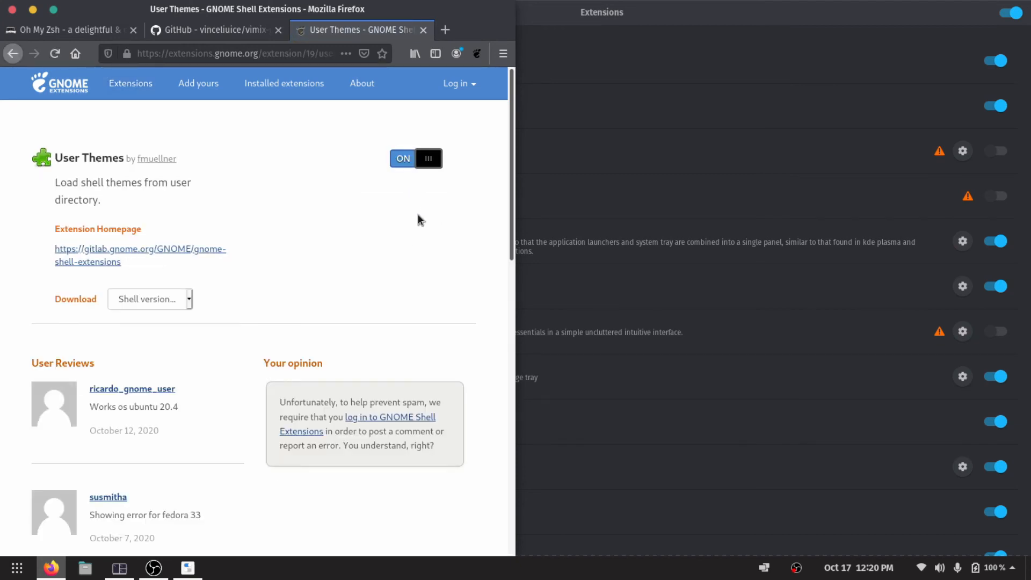
key(Return)
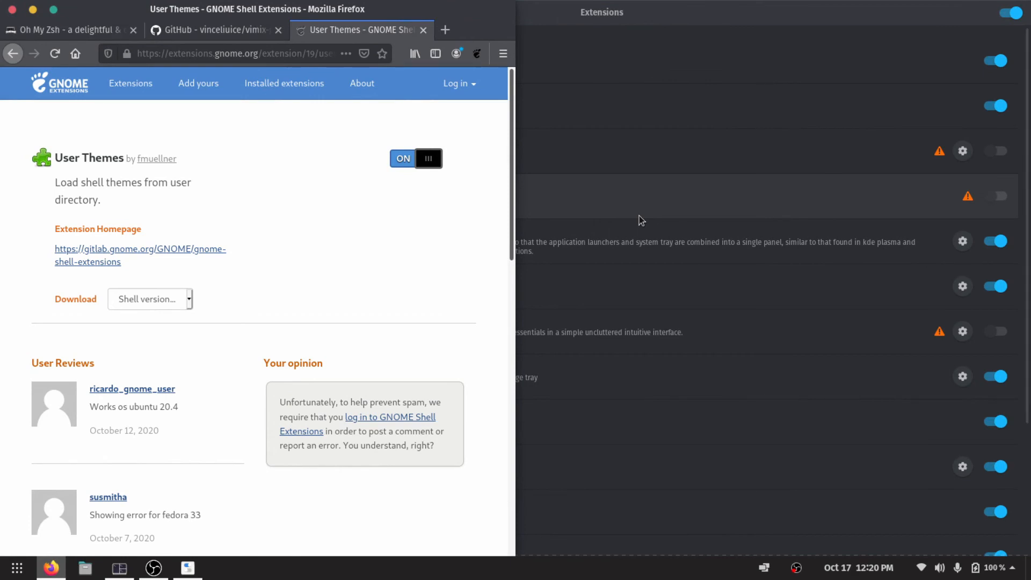
Return to Tweaks and look for User themes in the extensions list.
click(757, 203)
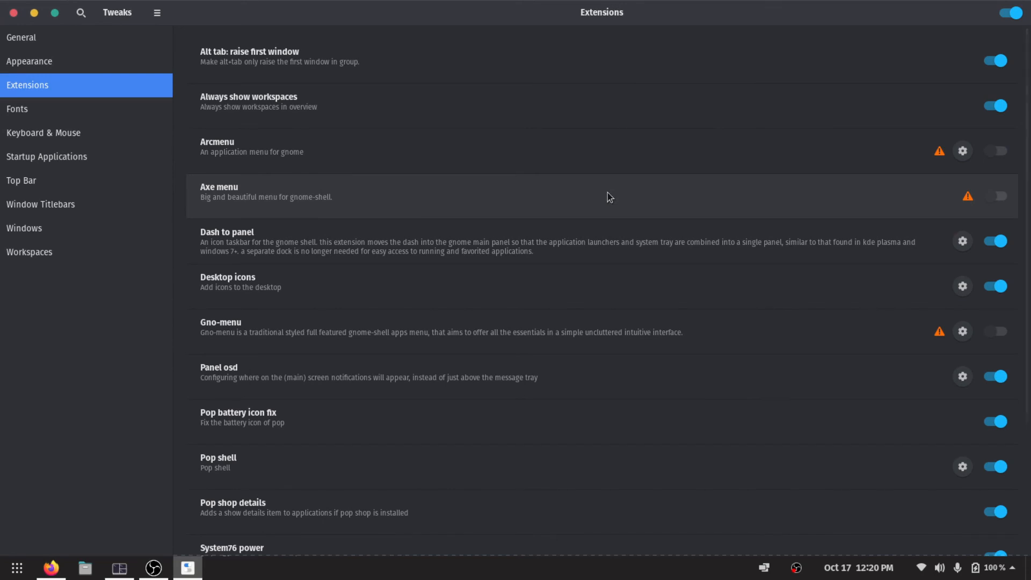
scroll(605, 192, up, 2)
scroll(605, 194, down, 3)
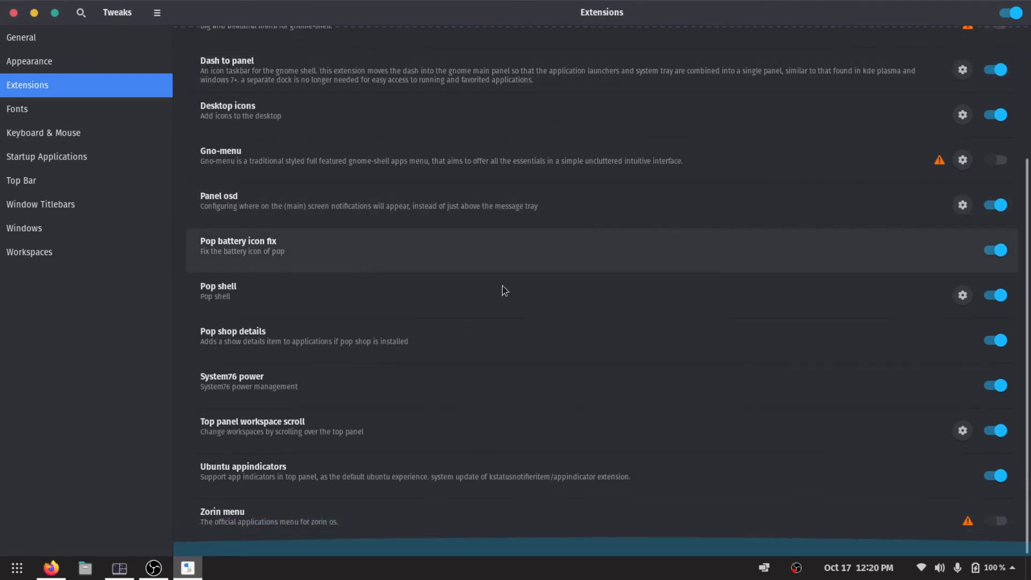
scroll(412, 327, up, 3)
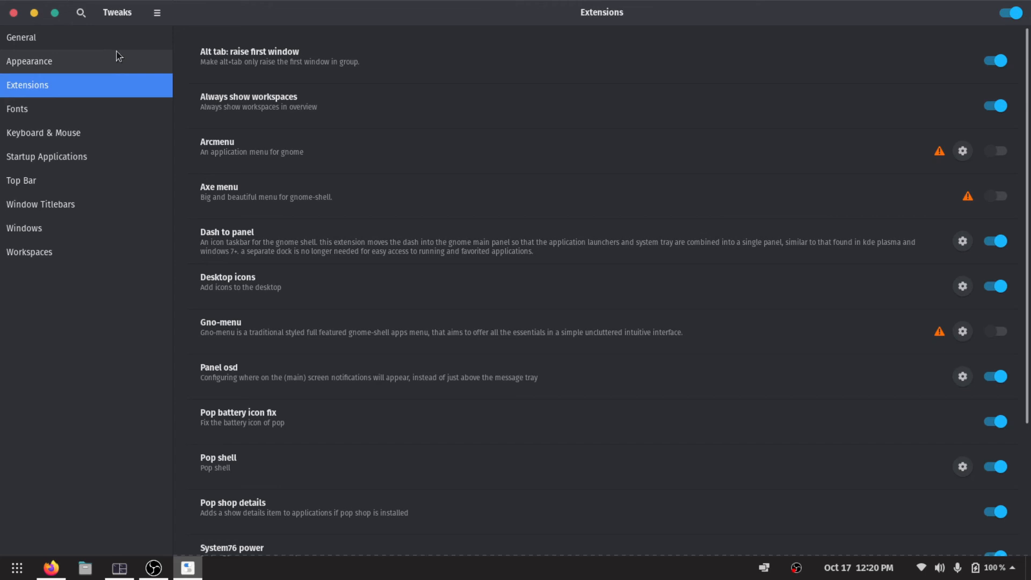
Close Tweaks, relaunch it from the list of all applications and maximize its window.
click(14, 12)
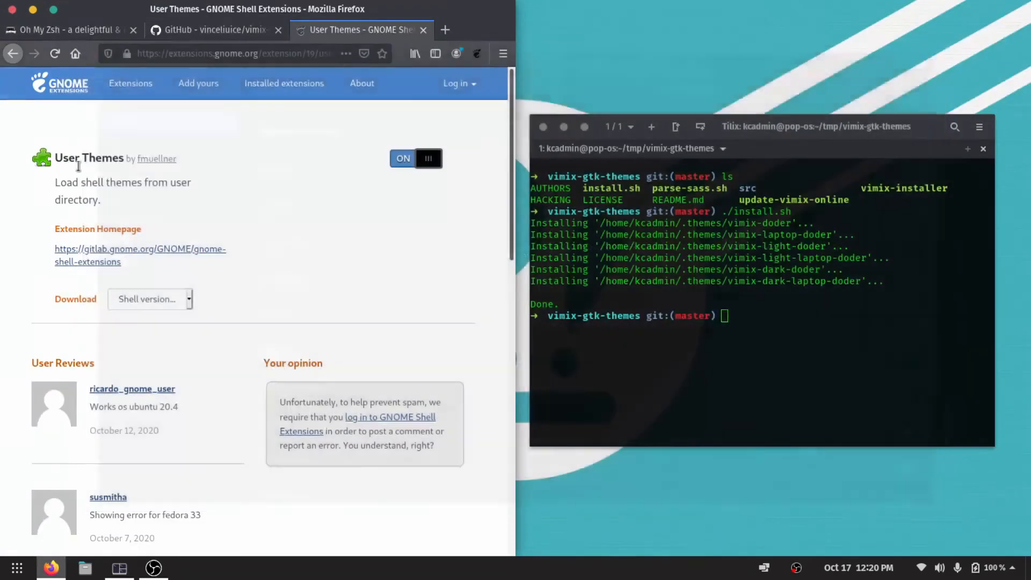
click(17, 568)
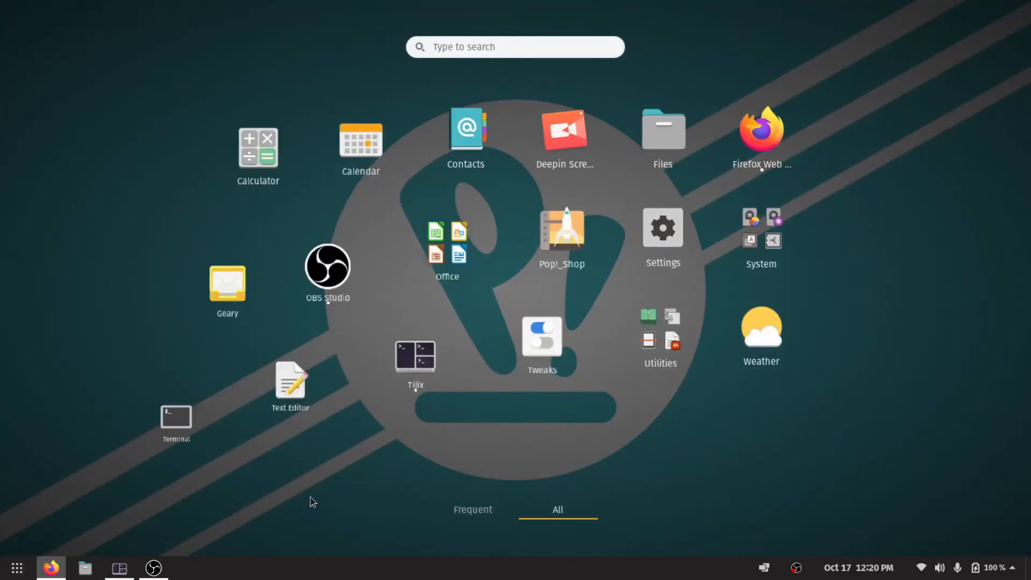
click(564, 331)
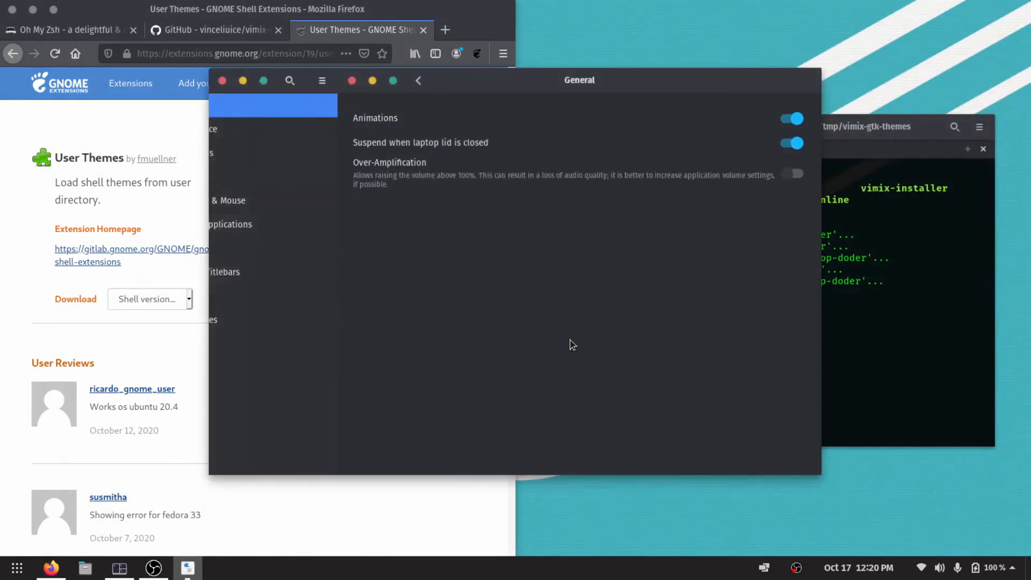
double_click(365, 88)
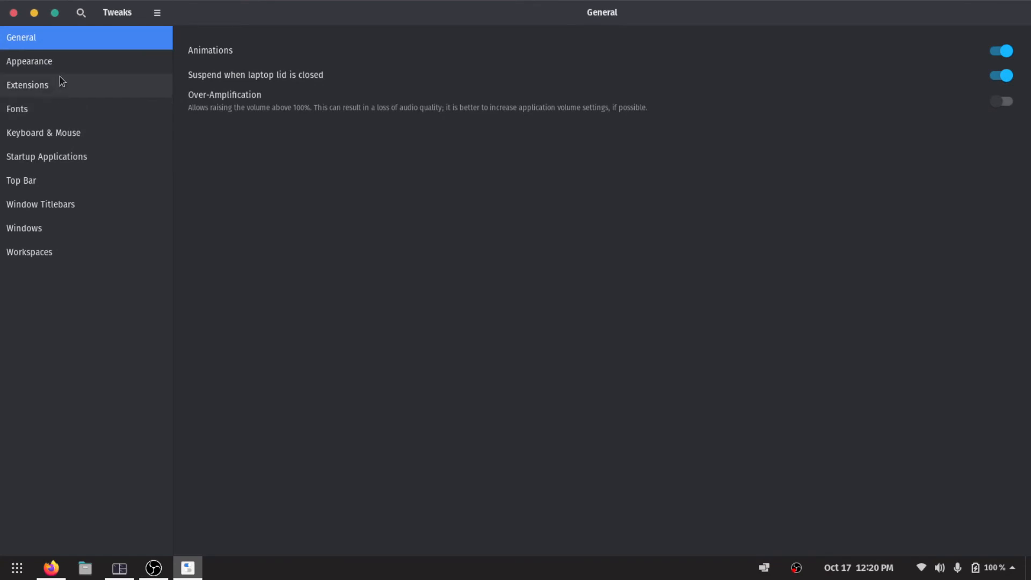
Check the reopened Tweaks extensions list for the User themes entry and its state.
click(69, 87)
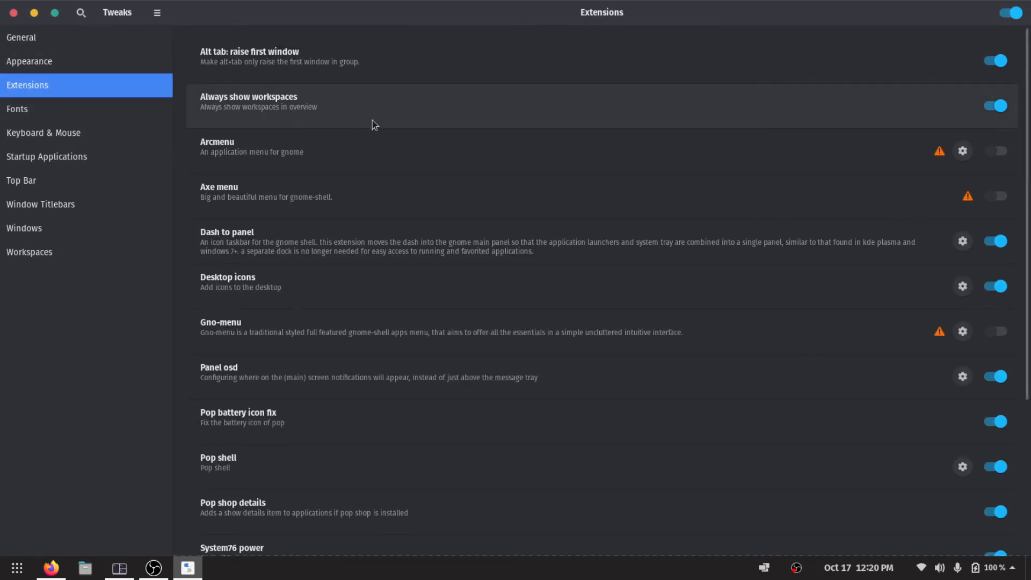
scroll(375, 123, down, 5)
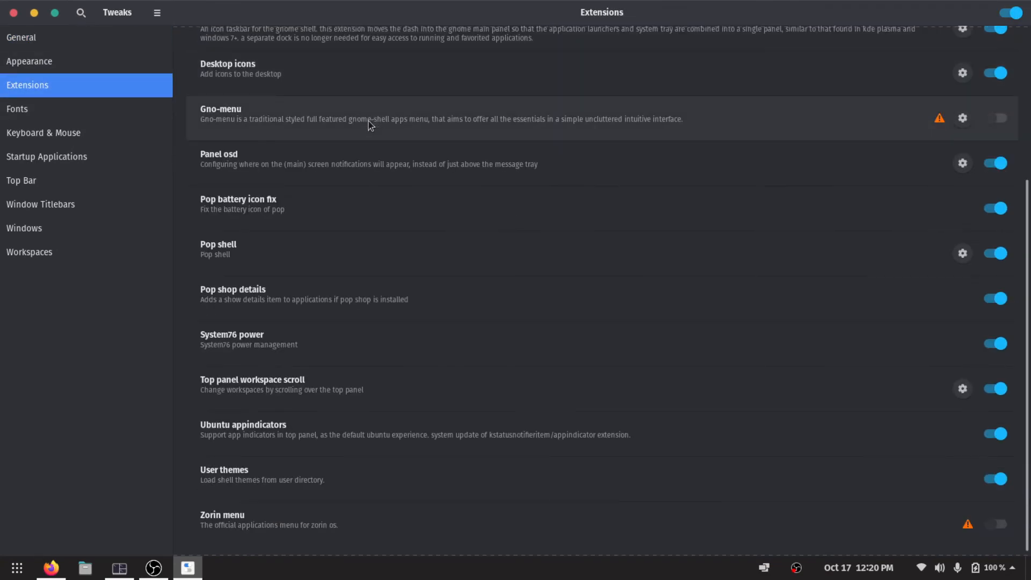
scroll(339, 457, down, 2)
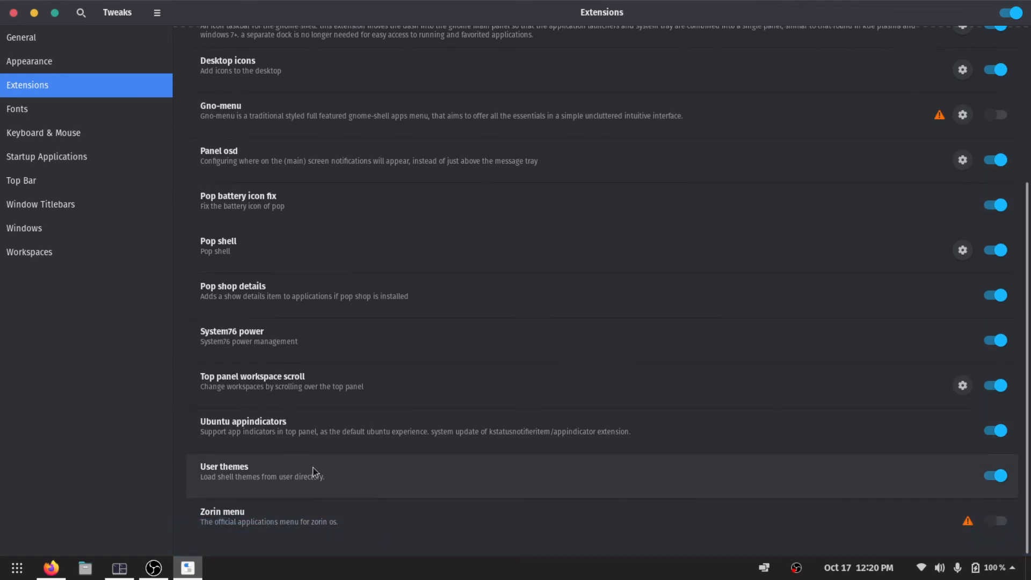
Set the Shell theme to Vimix-dark-laptop-doder in the Appearance settings and check how the system menu and calendar look.
click(58, 61)
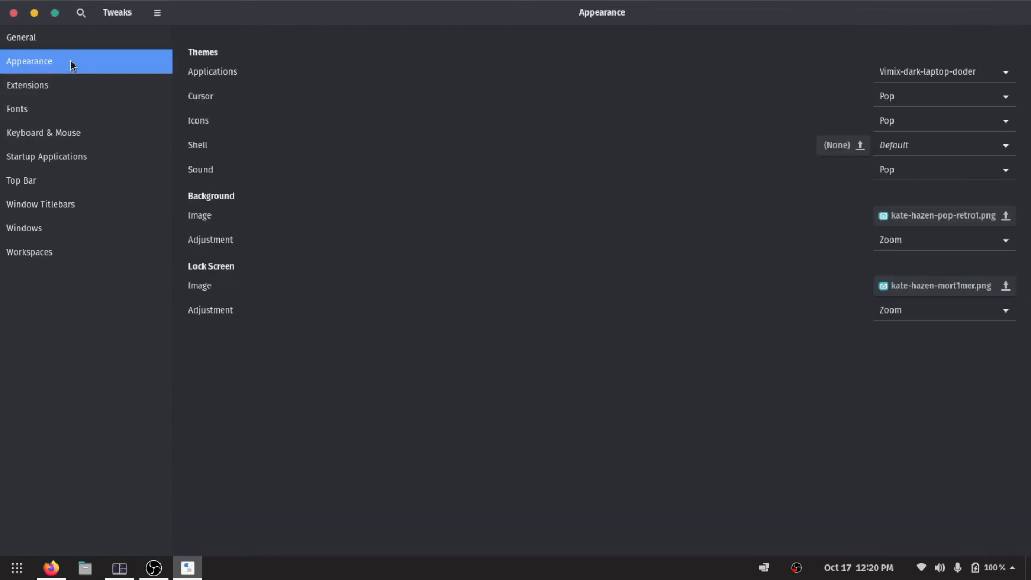
click(913, 146)
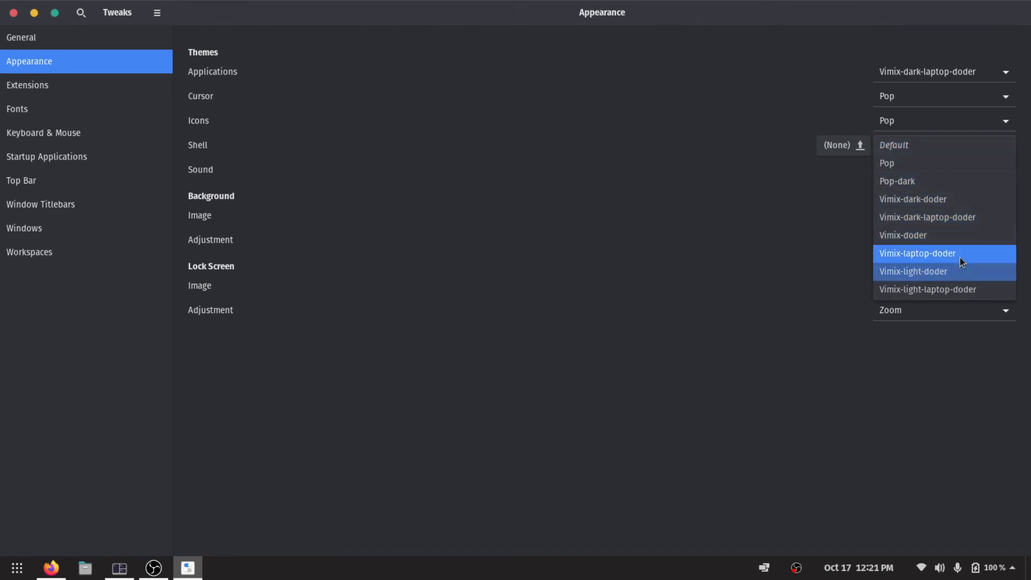
click(960, 217)
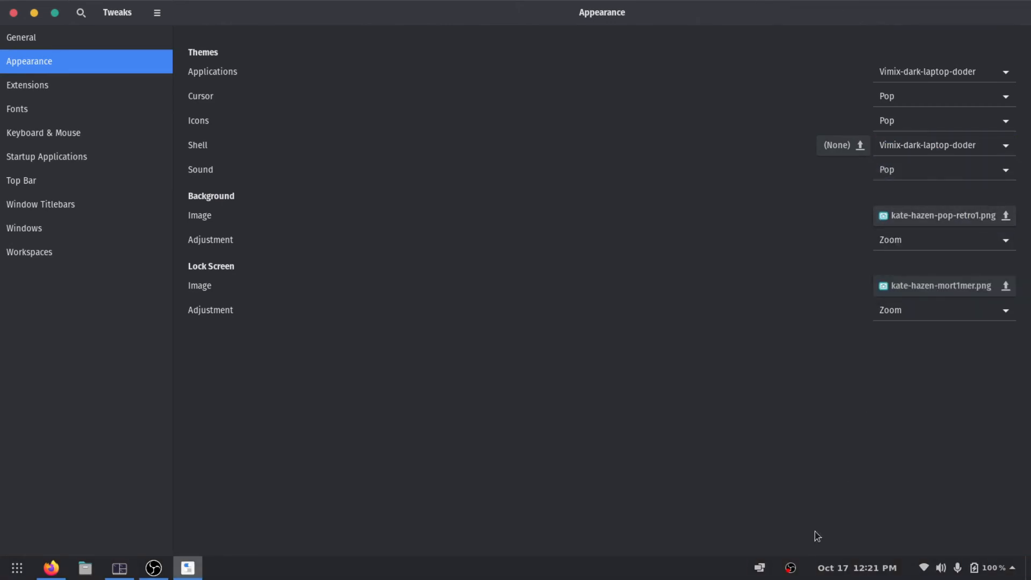
click(988, 575)
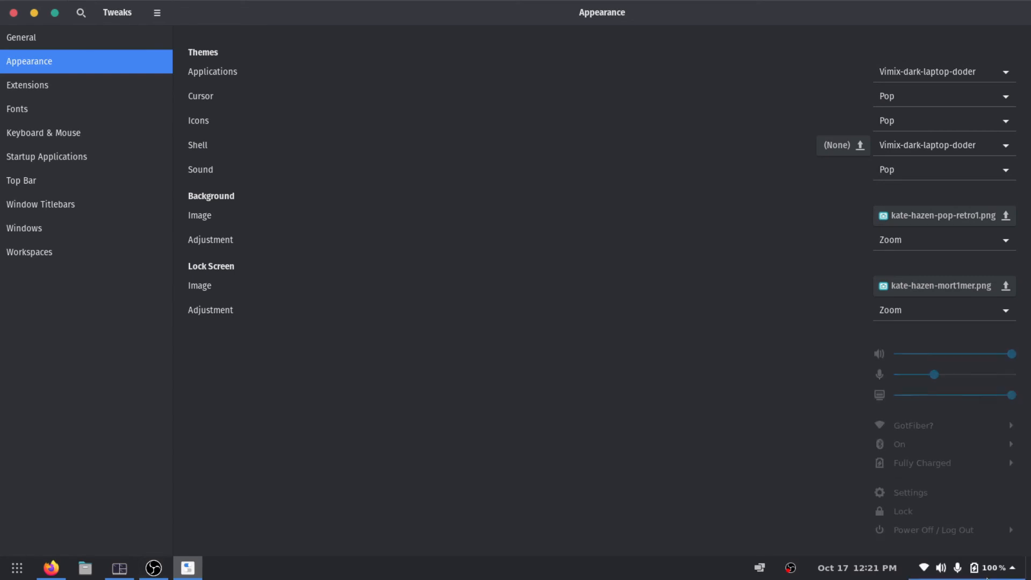
click(875, 570)
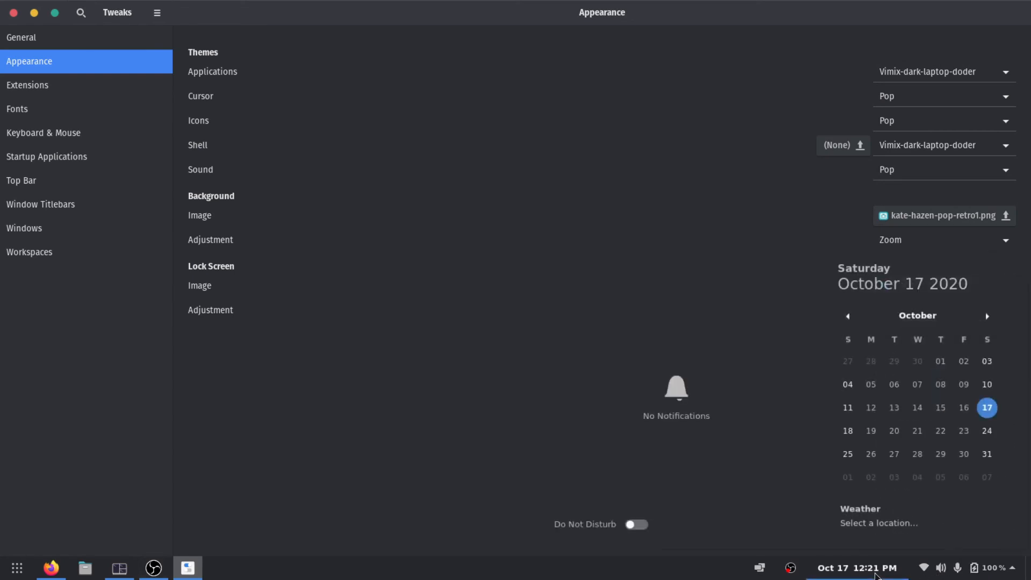
click(876, 574)
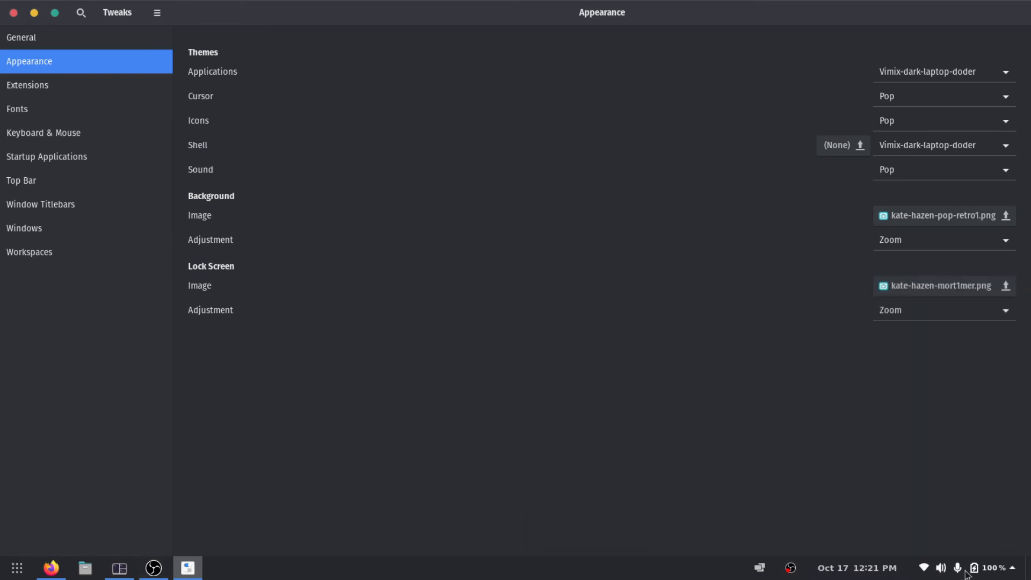
Switch the Shell theme to Pop and view the system menu for comparison.
click(926, 149)
click(924, 95)
click(967, 568)
click(668, 341)
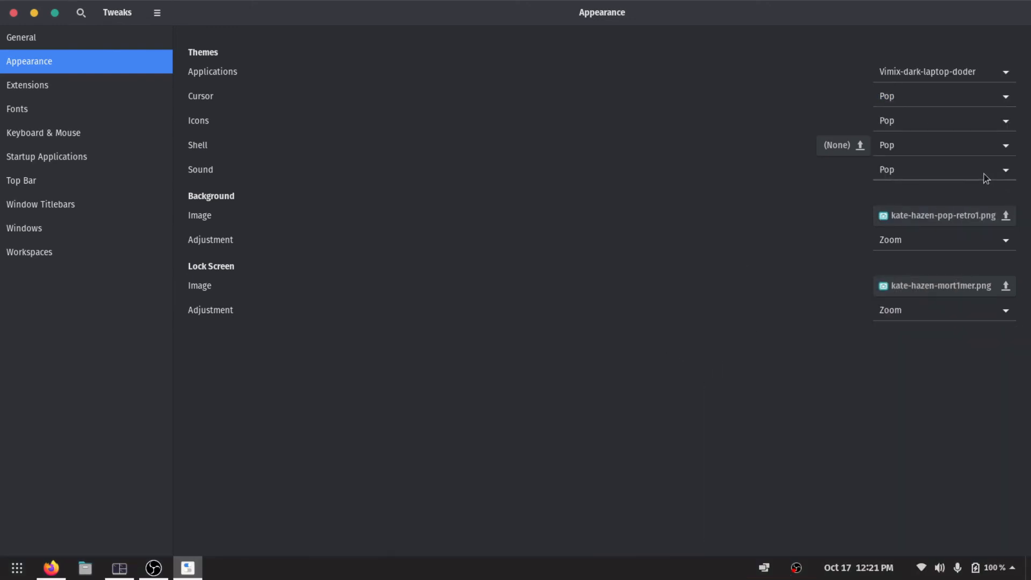
Set the Shell theme back to Vimix-dark-laptop-doder and view the system menu and calendar again.
click(962, 145)
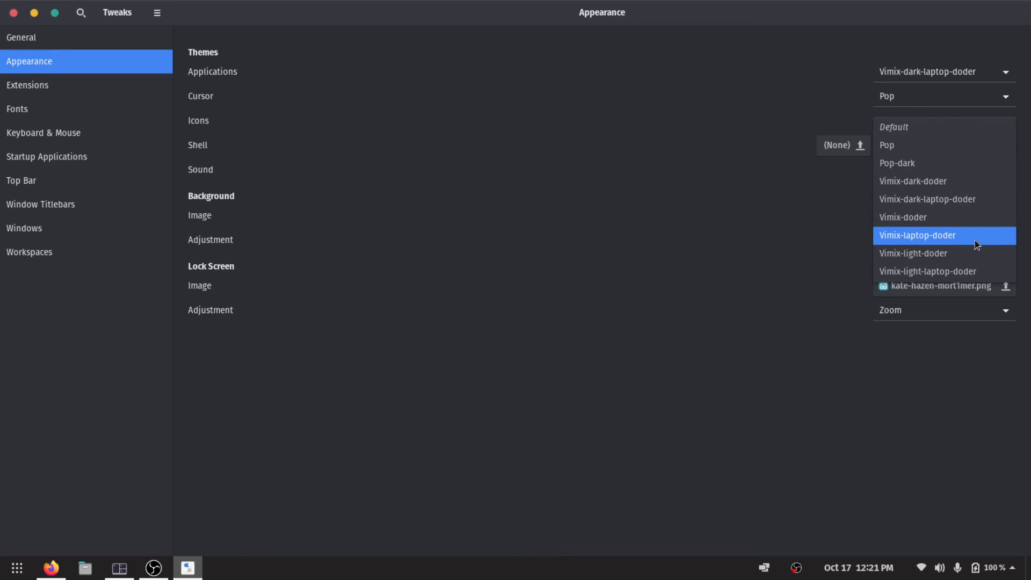
click(976, 199)
click(957, 573)
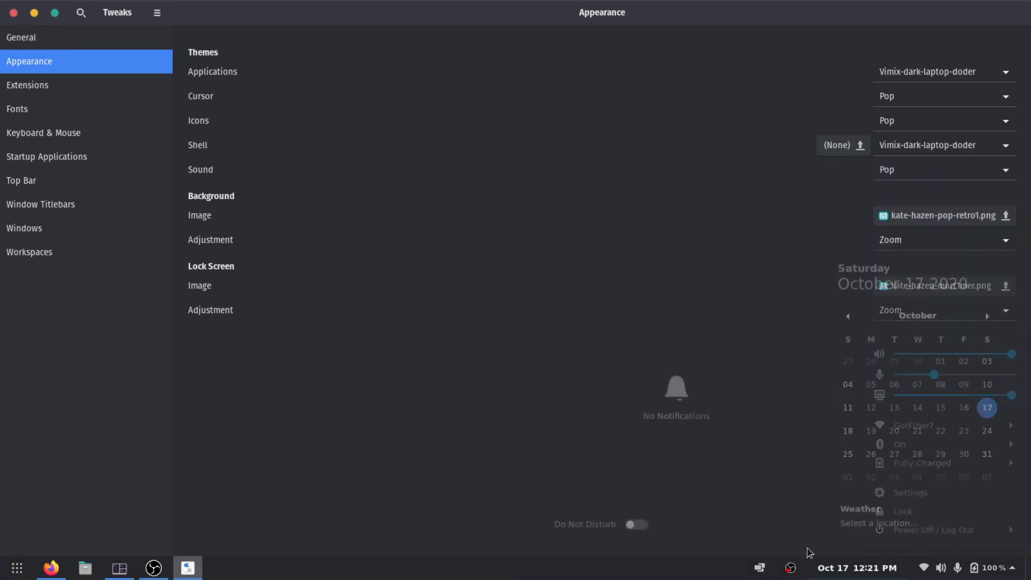
click(683, 158)
click(901, 178)
click(901, 179)
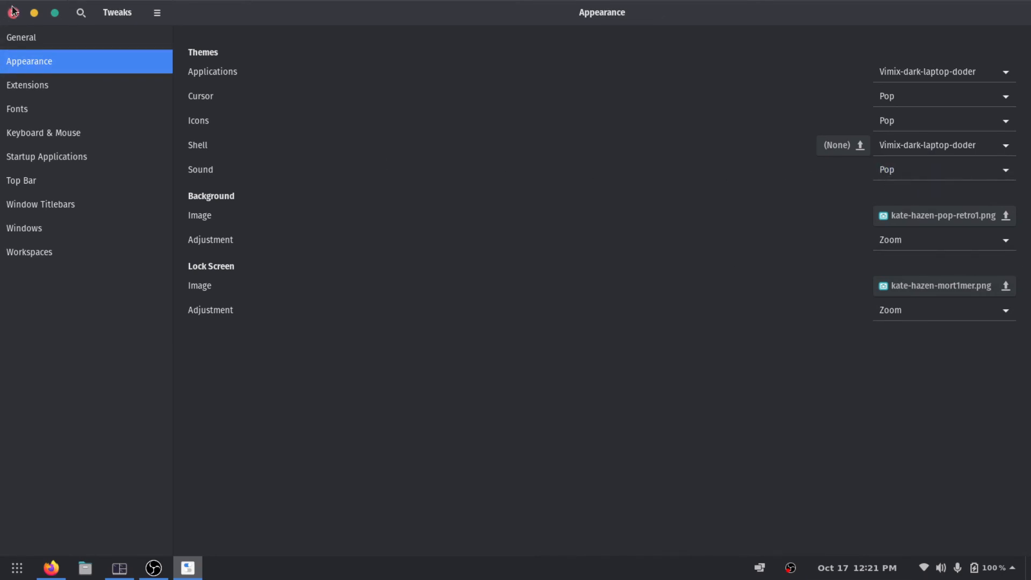
Close Tweaks and the Firefox window so that only the terminal remains on the desktop.
double_click(229, 18)
click(223, 81)
click(906, 271)
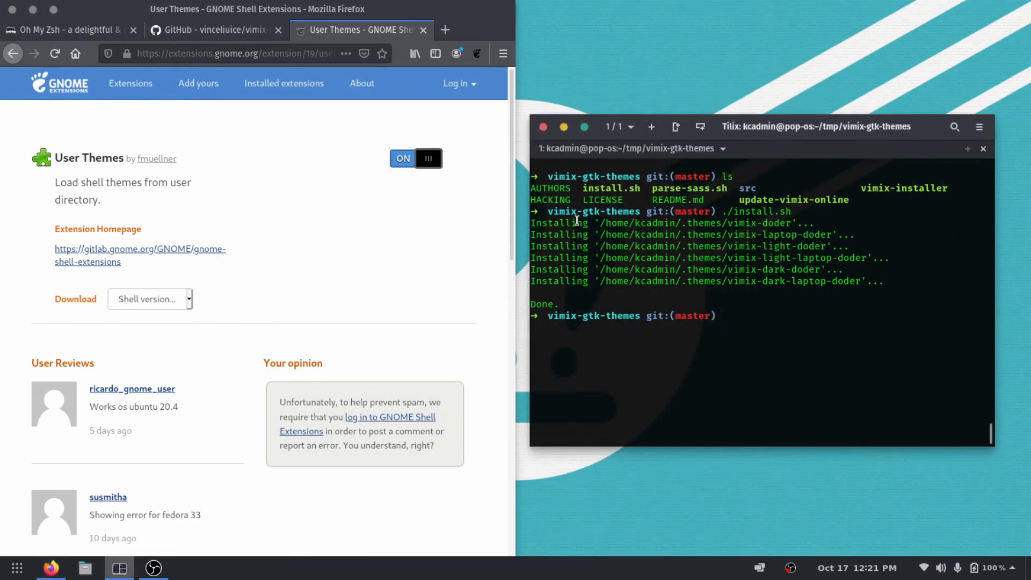
click(11, 10)
click(380, 327)
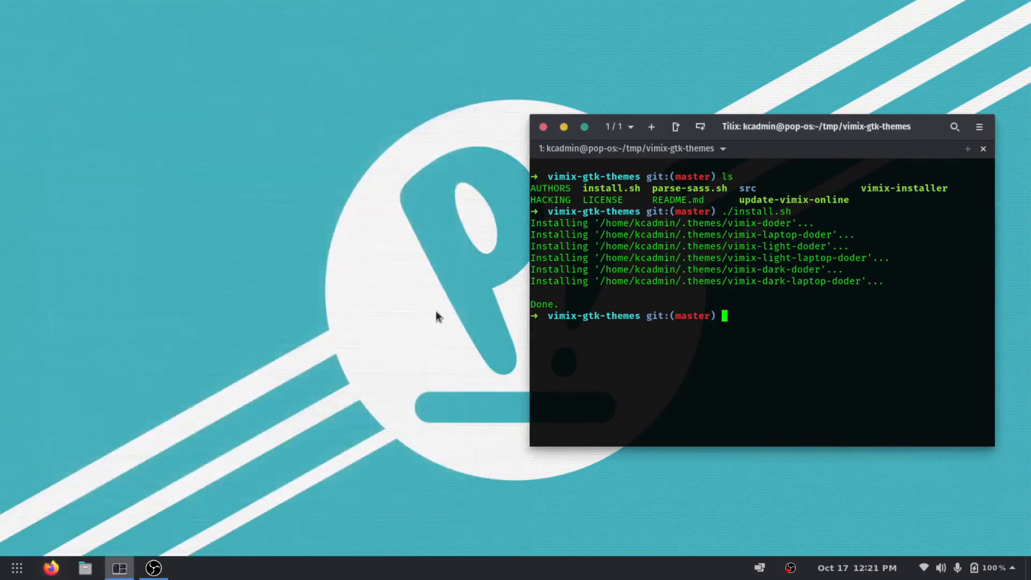
Clear the Tilix terminal output and move its window to the left half of the desktop.
drag(870, 139, 651, 153)
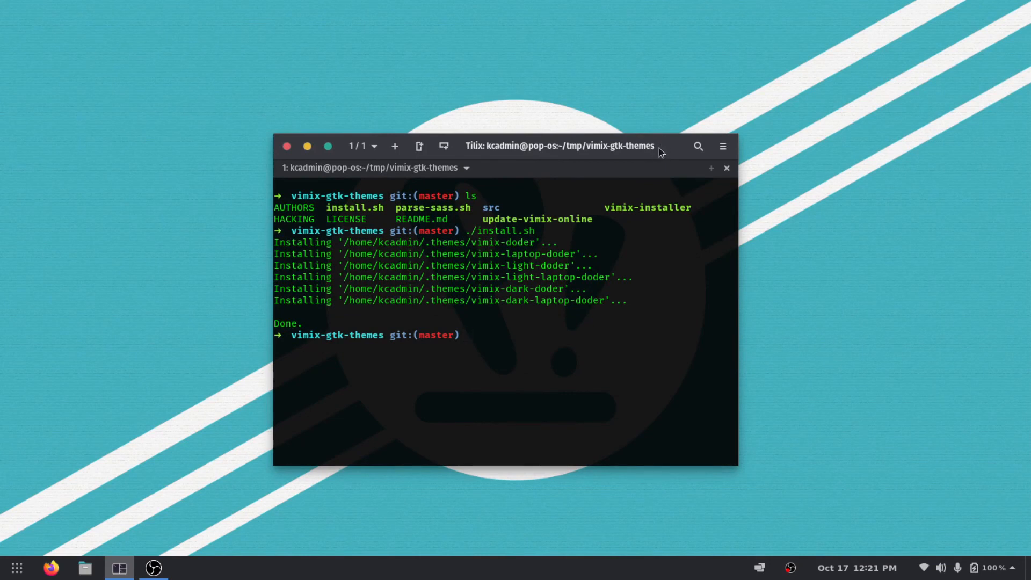
key(ctrl+l)
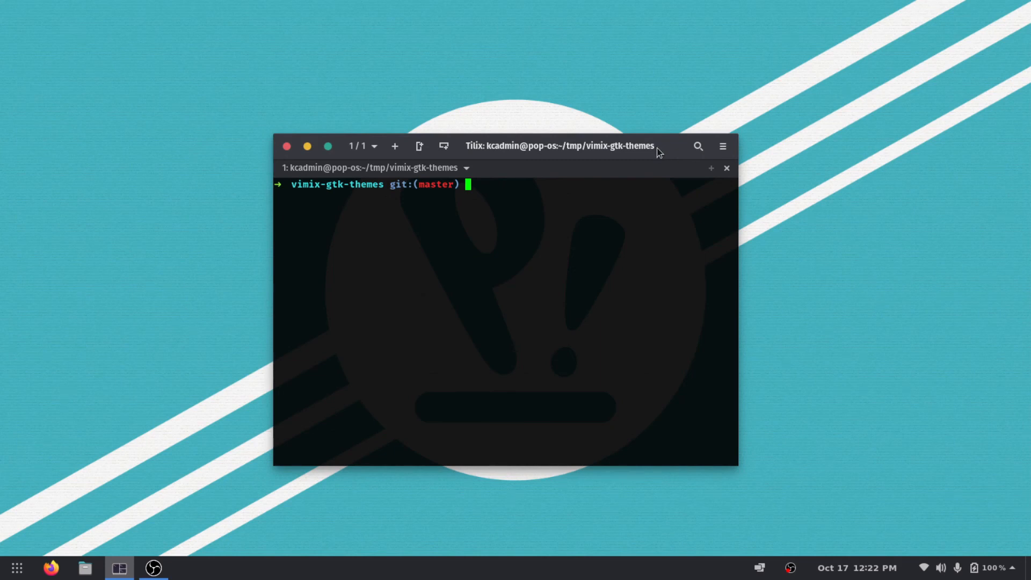
drag(660, 148, 536, 139)
right_click(943, 231)
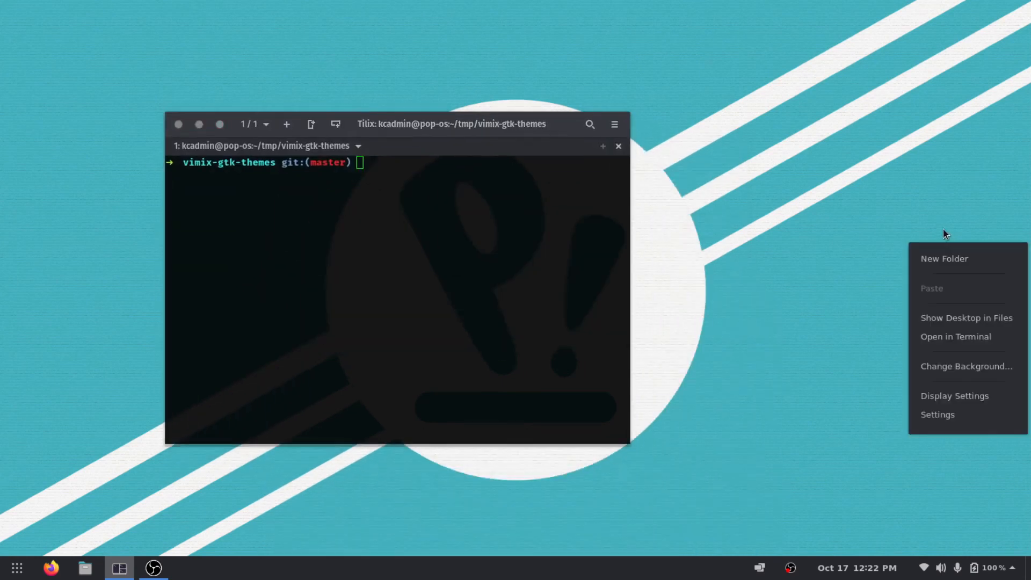
click(958, 398)
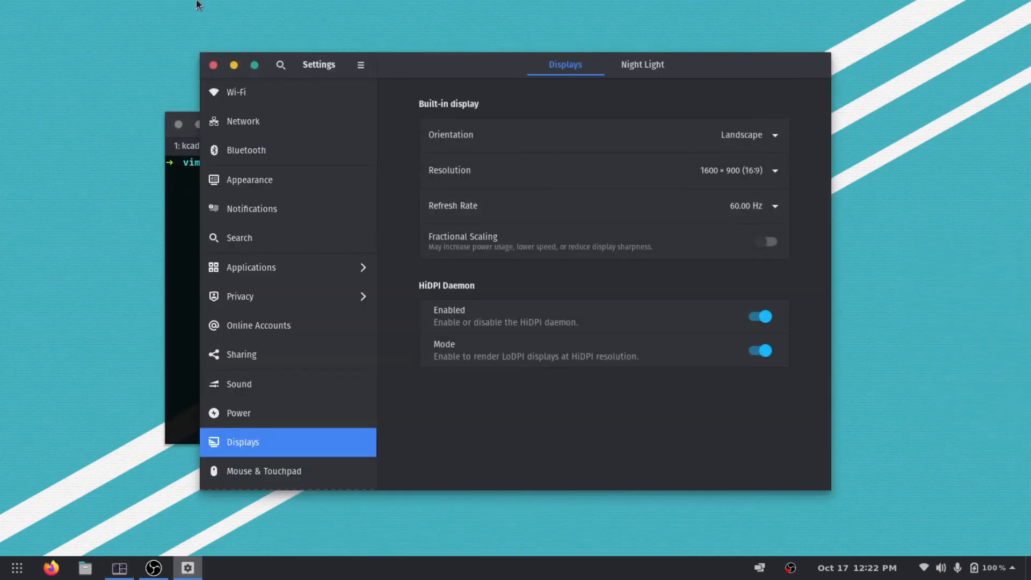
click(214, 65)
Open the desktop background settings and try the purple-blue geometric, snowy mountain and radio dish wallpapers.
right_click(834, 145)
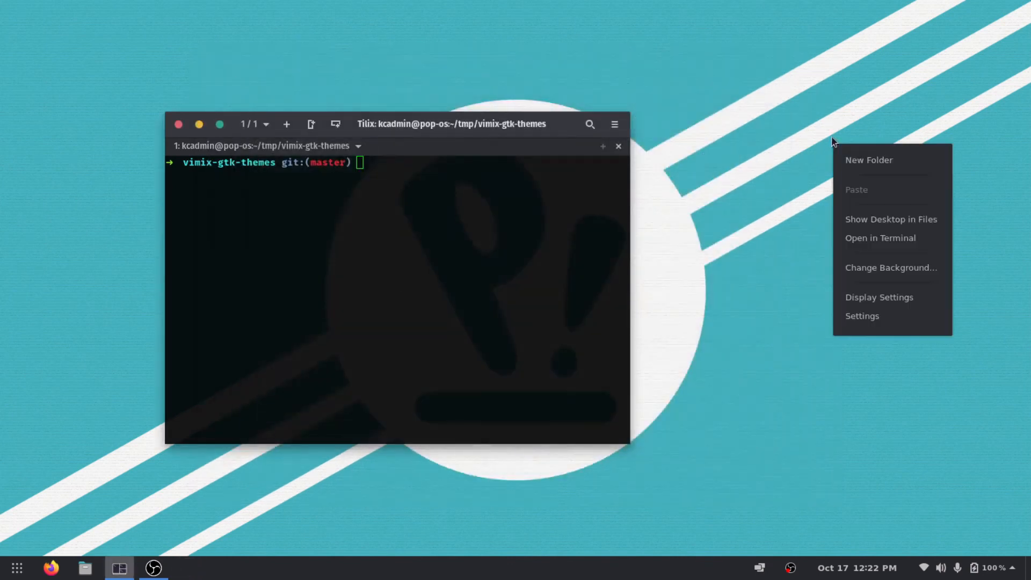
click(895, 271)
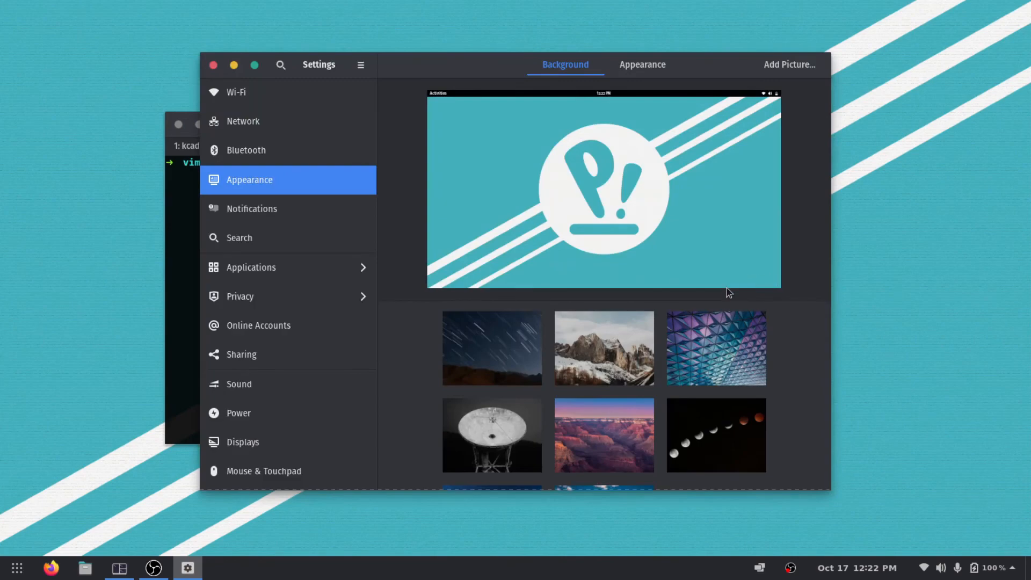
click(714, 336)
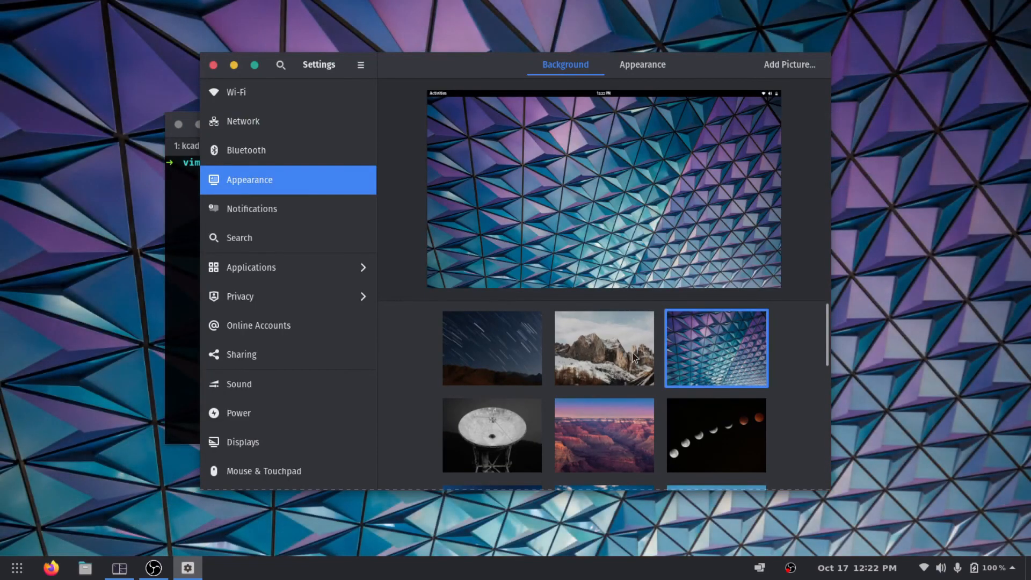
click(635, 357)
scroll(648, 398, down, 1)
scroll(648, 398, down, 3)
click(503, 346)
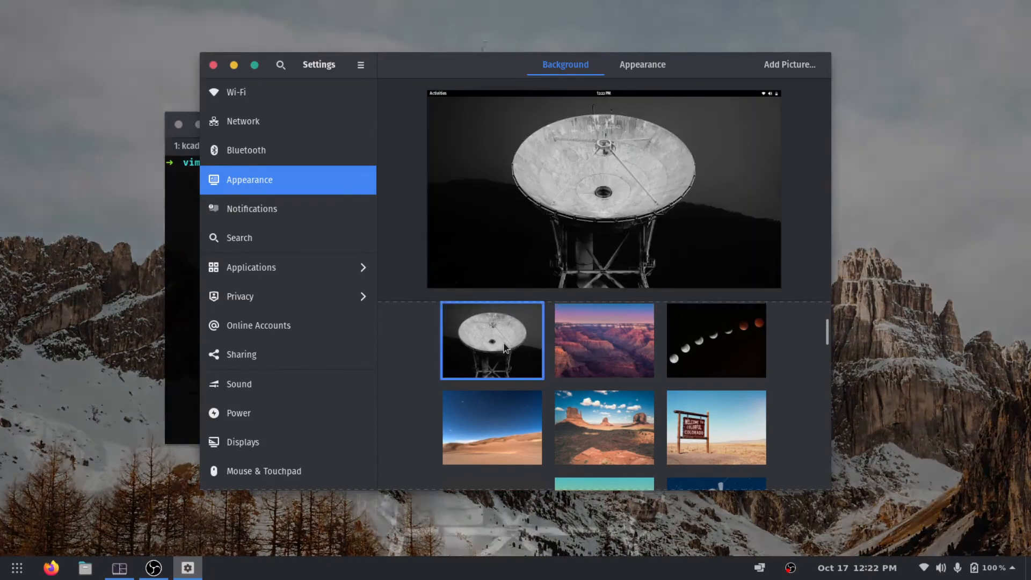
Try the "Welcome to Colorful Colorado" sign and the blue jellyfish picture as the desktop background.
scroll(600, 357, up, 3)
scroll(617, 371, down, 5)
scroll(617, 371, down, 3)
scroll(644, 373, up, 3)
click(691, 400)
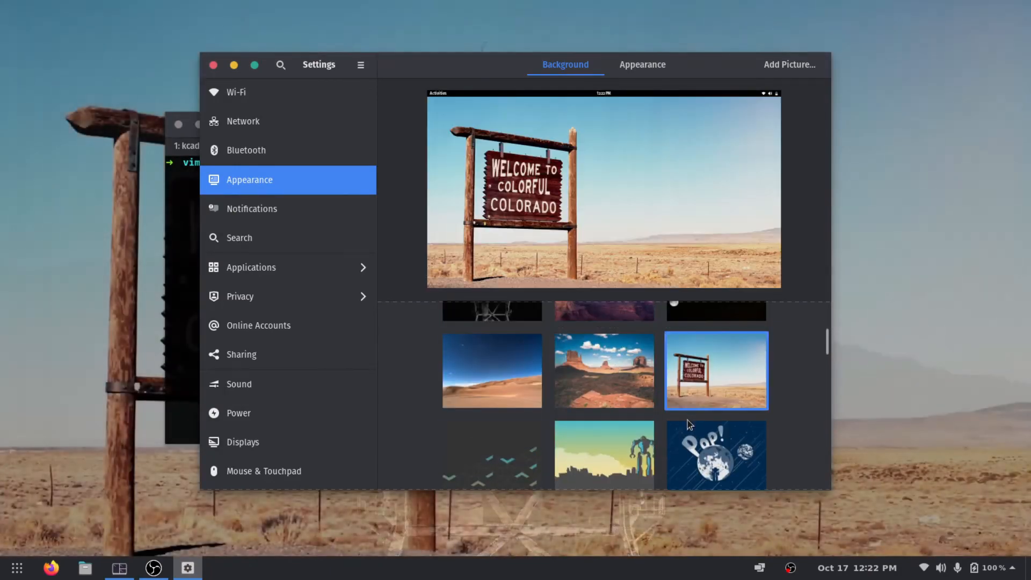
scroll(679, 413, down, 10)
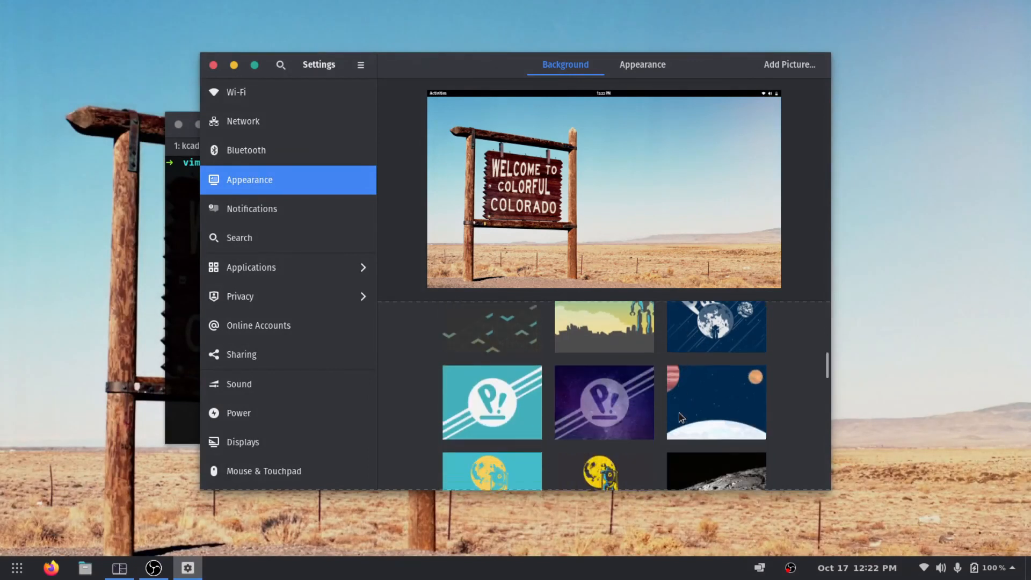
scroll(679, 414, down, 1)
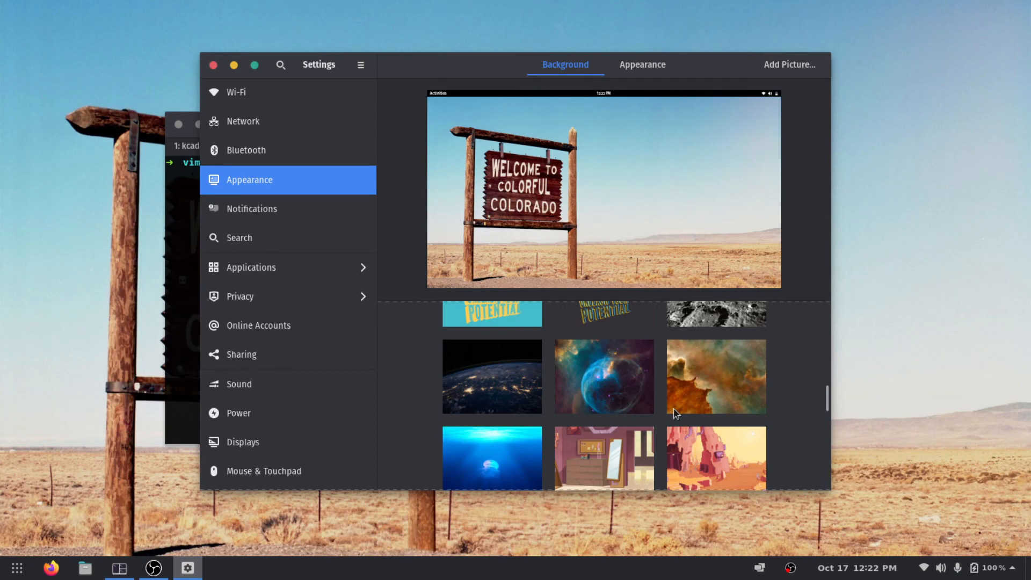
scroll(685, 417, down, 1)
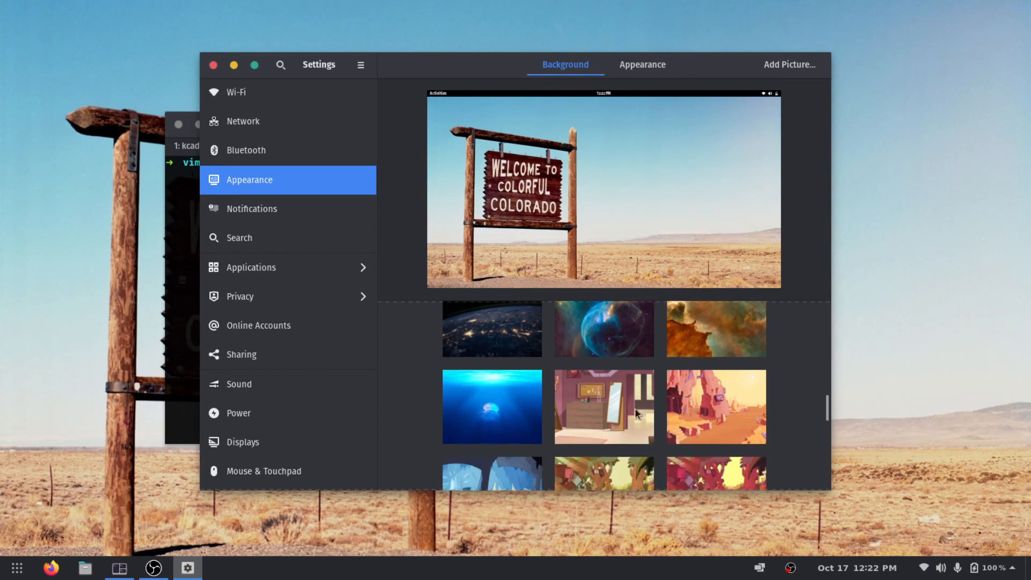
click(514, 401)
Set the mountain lake photo with rocks as the desktop background, close Settings and move the Tilix window toward the desktop's upper-left corner.
scroll(521, 400, down, 5)
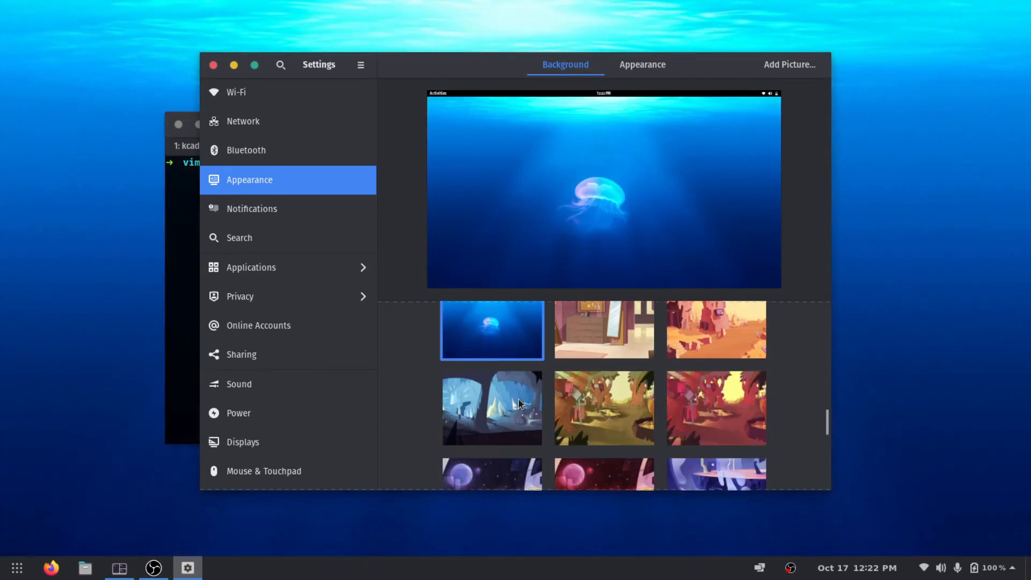
scroll(534, 401, down, 2)
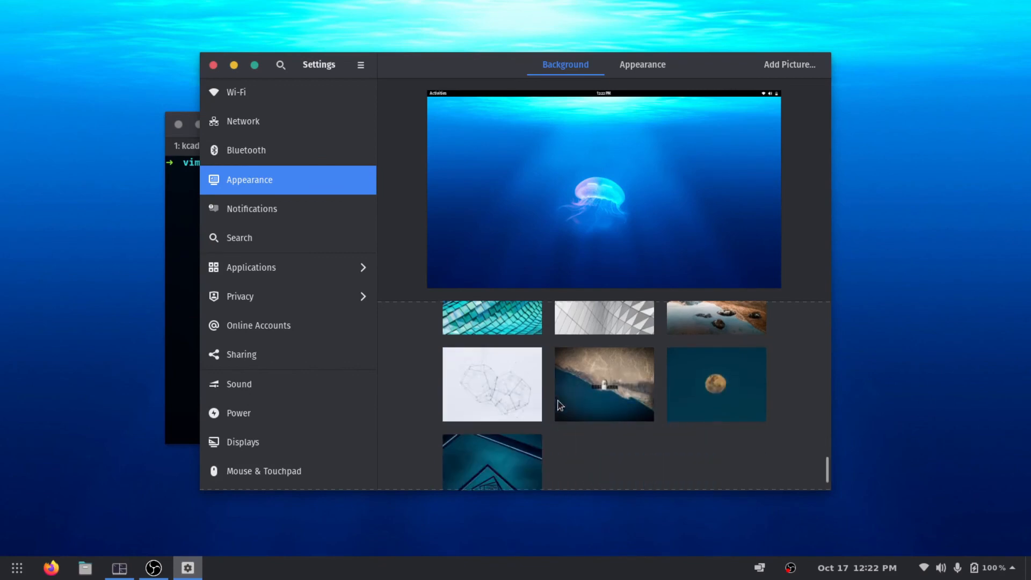
scroll(562, 403, up, 2)
click(732, 394)
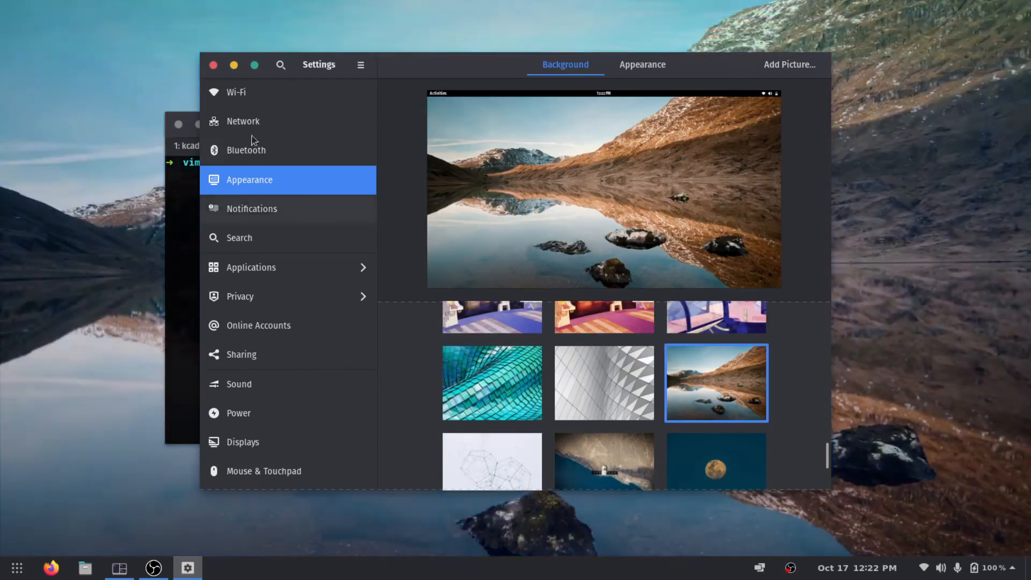
click(213, 64)
drag(481, 119, 380, 69)
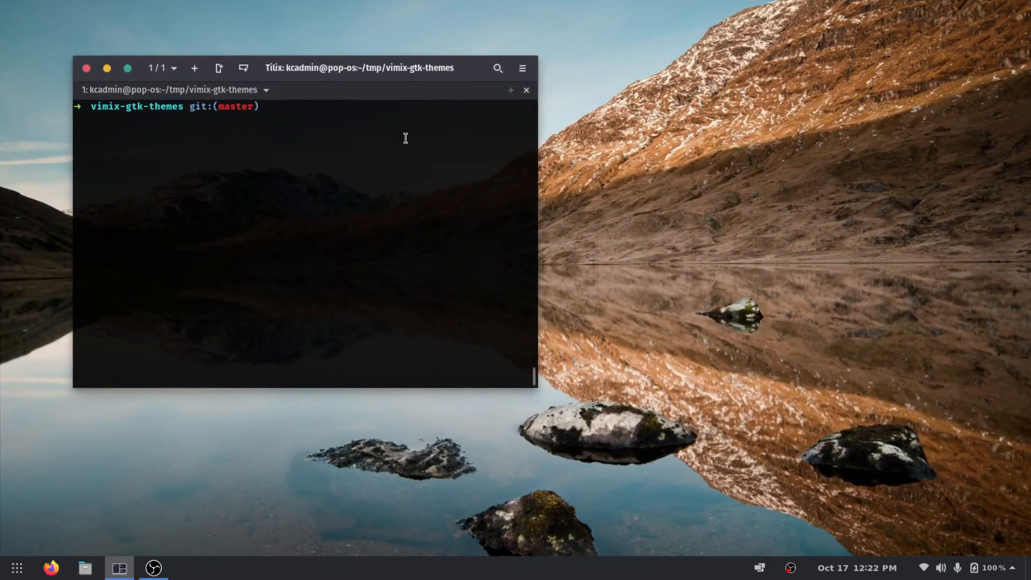